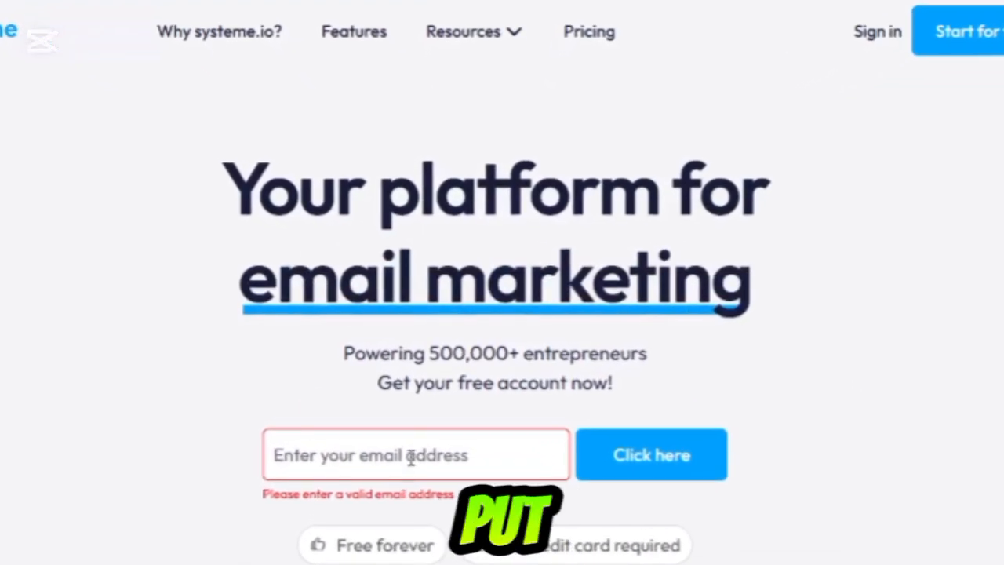
# - Enter the account e-mail on the systeme.io homepage and sign in to the dashboard
pyautogui.click(479, 447)
pyautogui.click(428, 549)
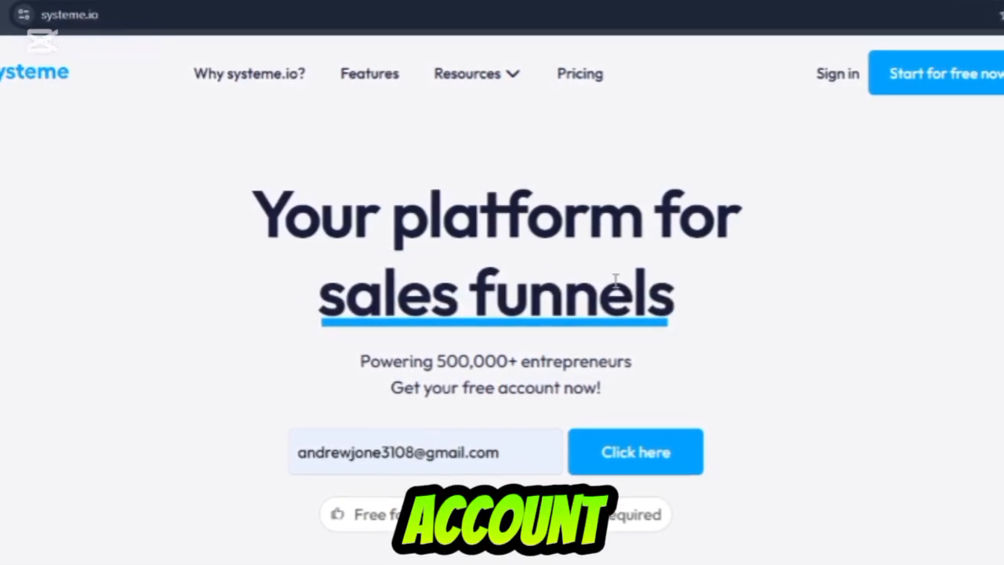
pyautogui.click(836, 71)
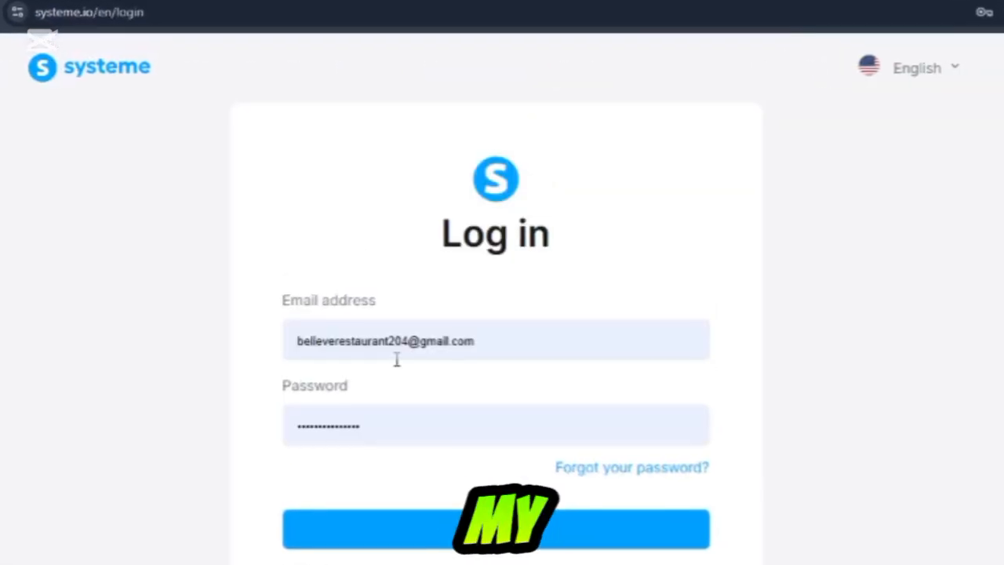
pyautogui.click(392, 541)
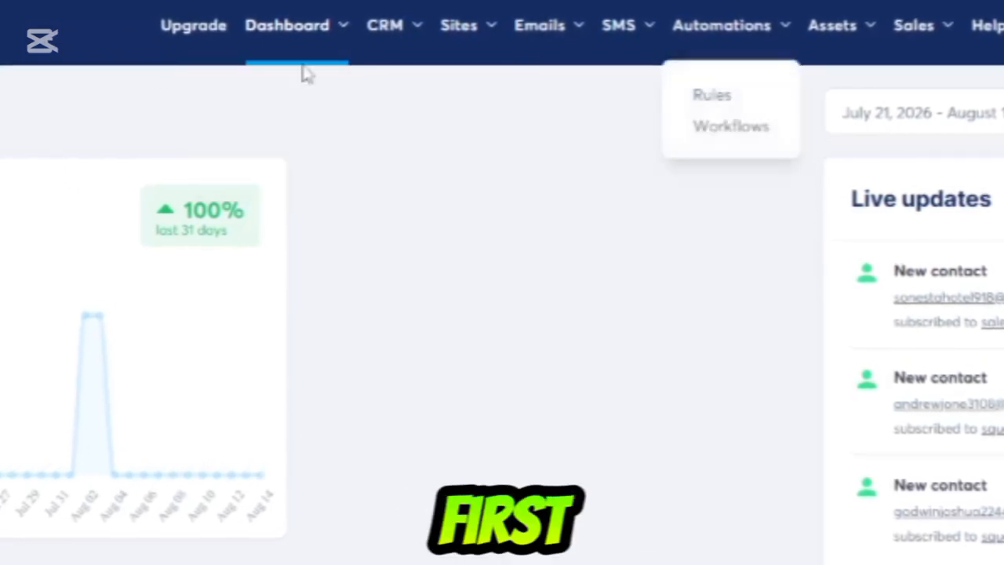
# - Open the sales funnels list and start a new funnel named LANDING PAGE
pyautogui.moveTo(463, 29)
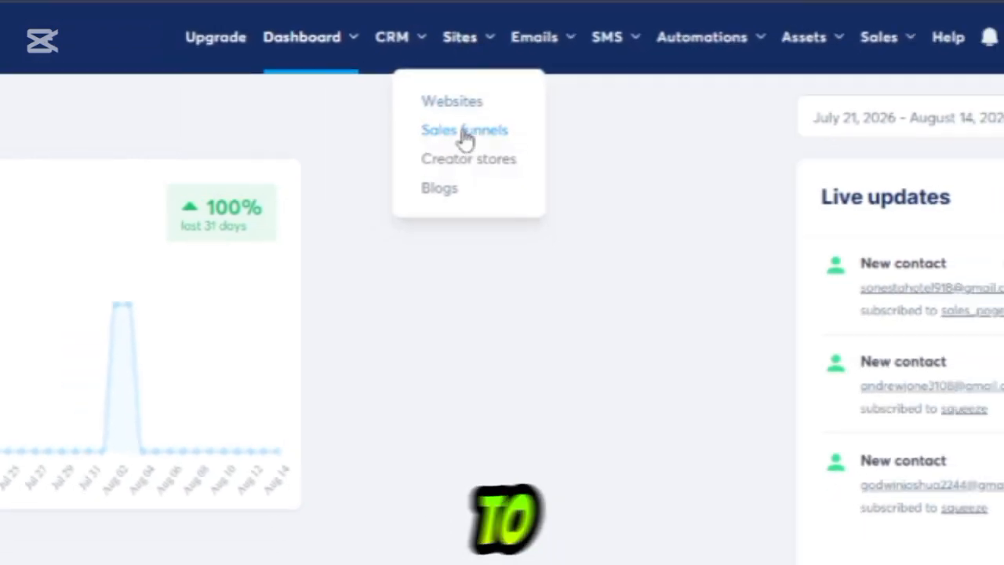
pyautogui.click(465, 131)
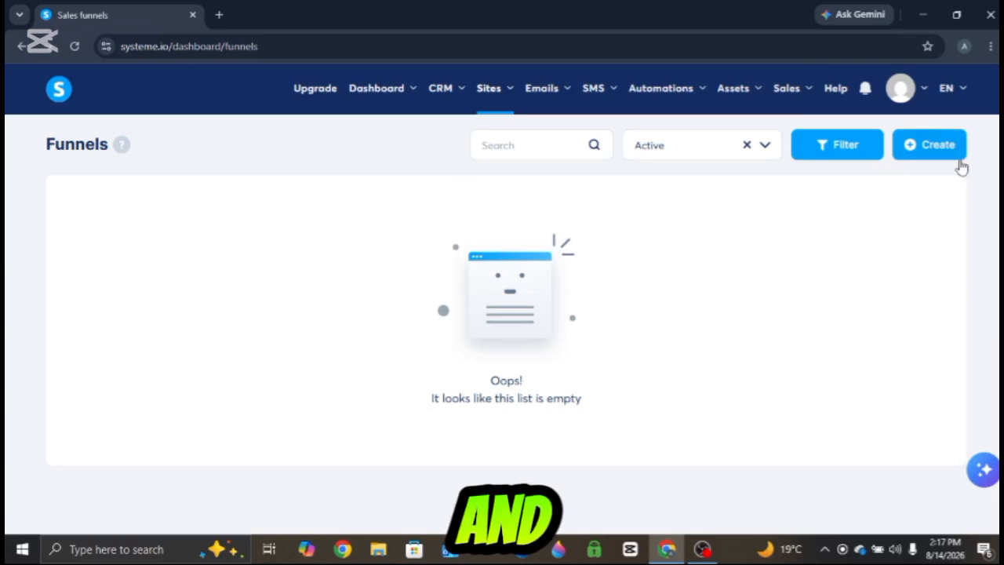
pyautogui.click(922, 149)
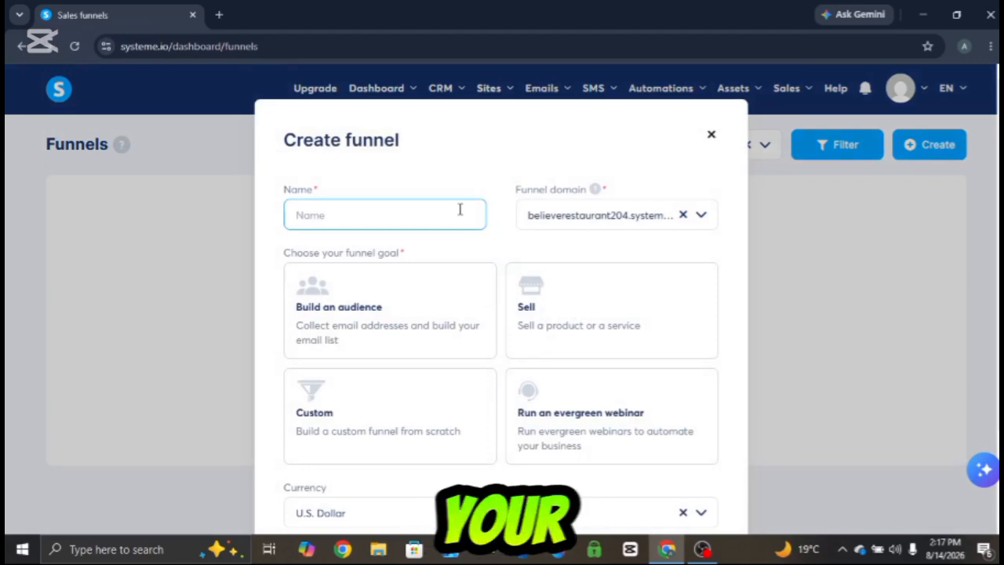
pyautogui.write('LAN')
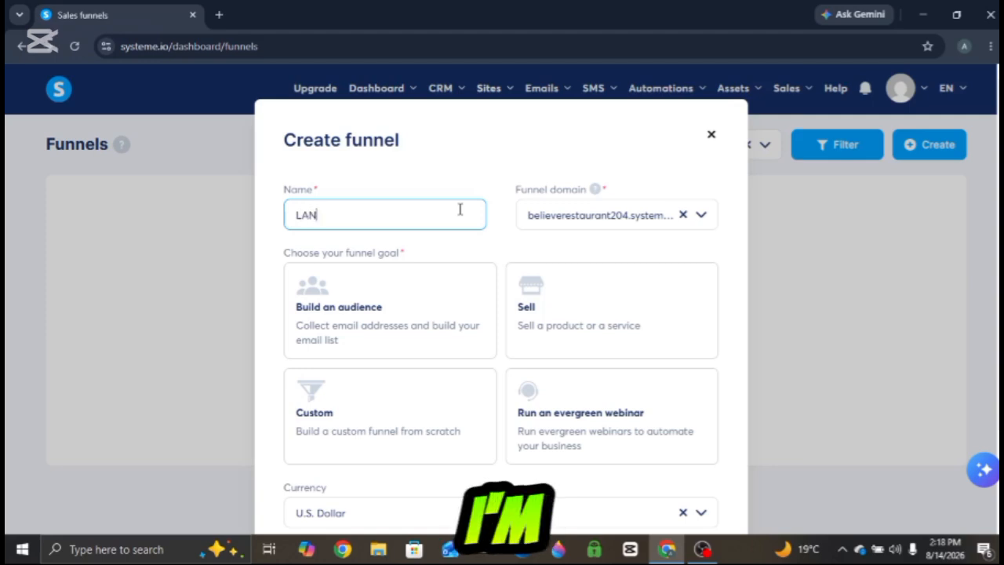
pyautogui.write('DING')
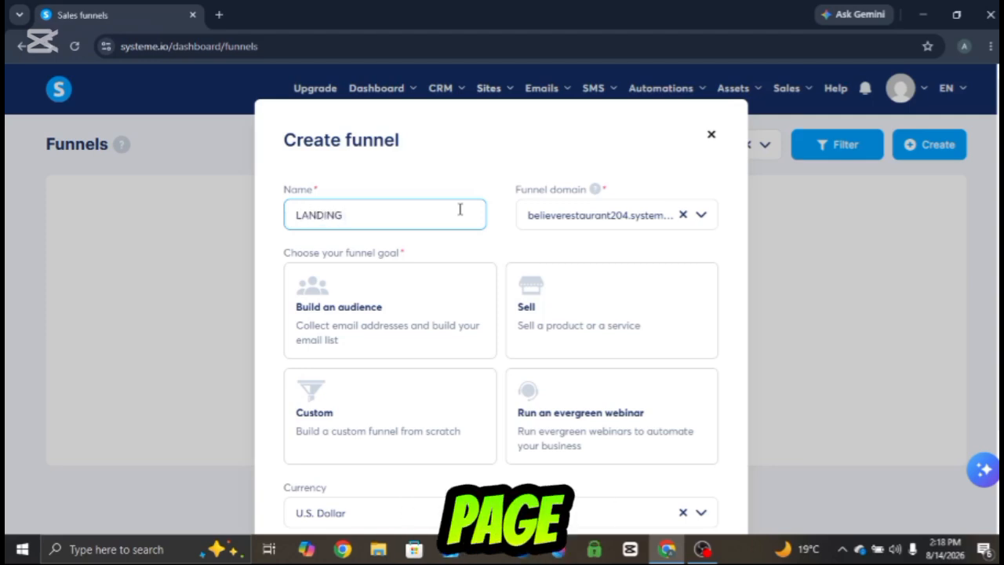
pyautogui.write(' PAGE')
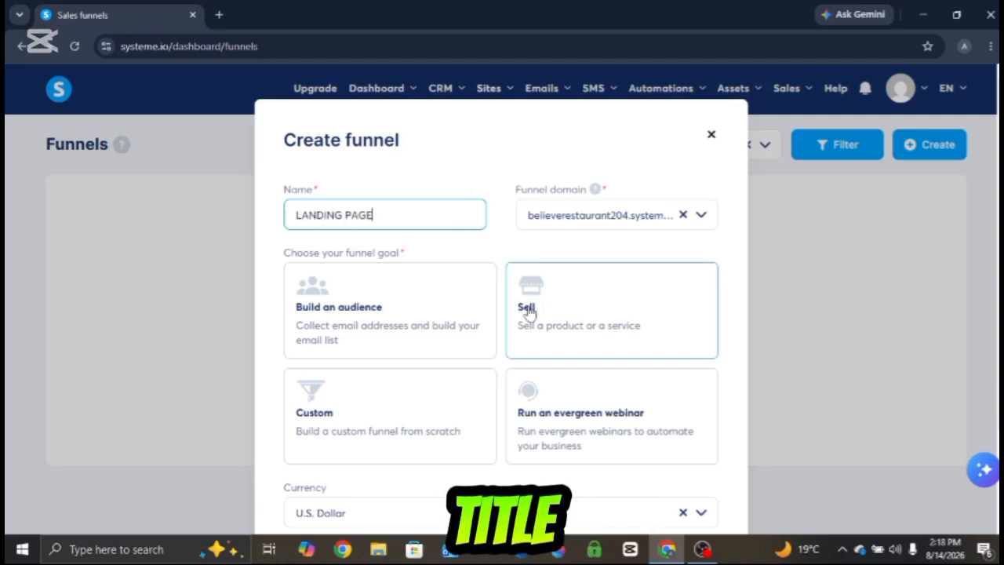
# - Choose the Build an audience goal, set the currency to U.S. Dollar, and create the funnel
pyautogui.click(426, 325)
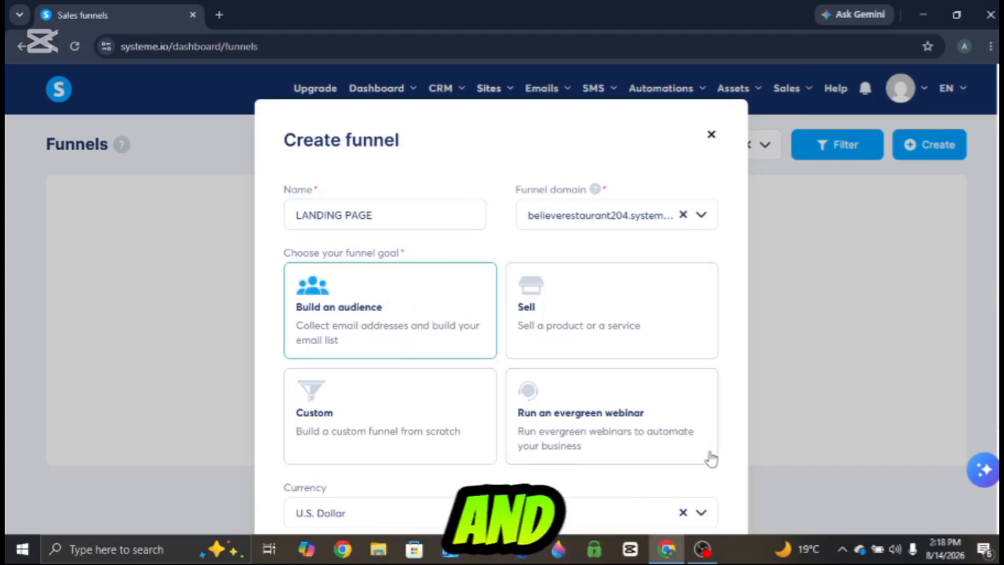
pyautogui.scroll(-2, 751, 375)
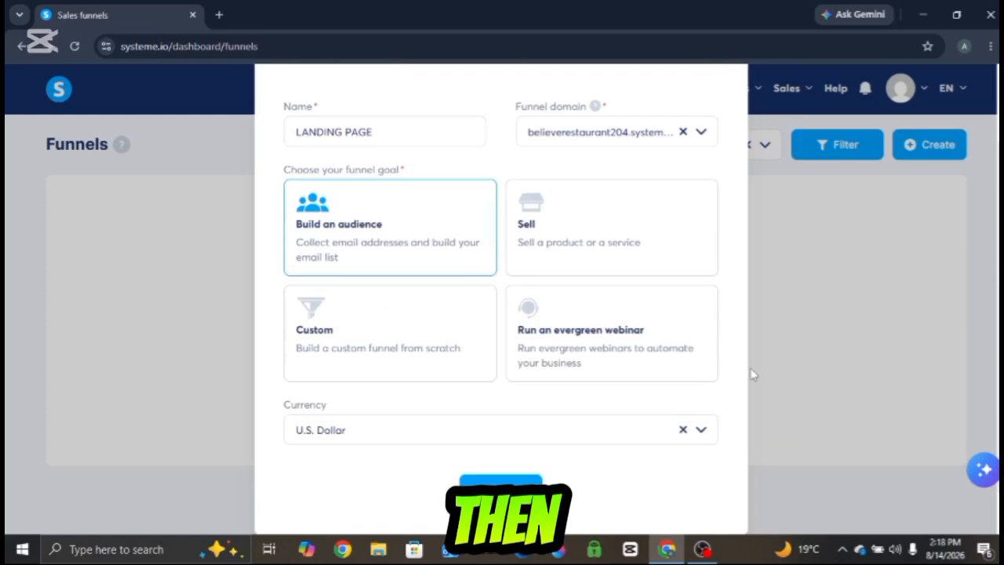
pyautogui.click(346, 429)
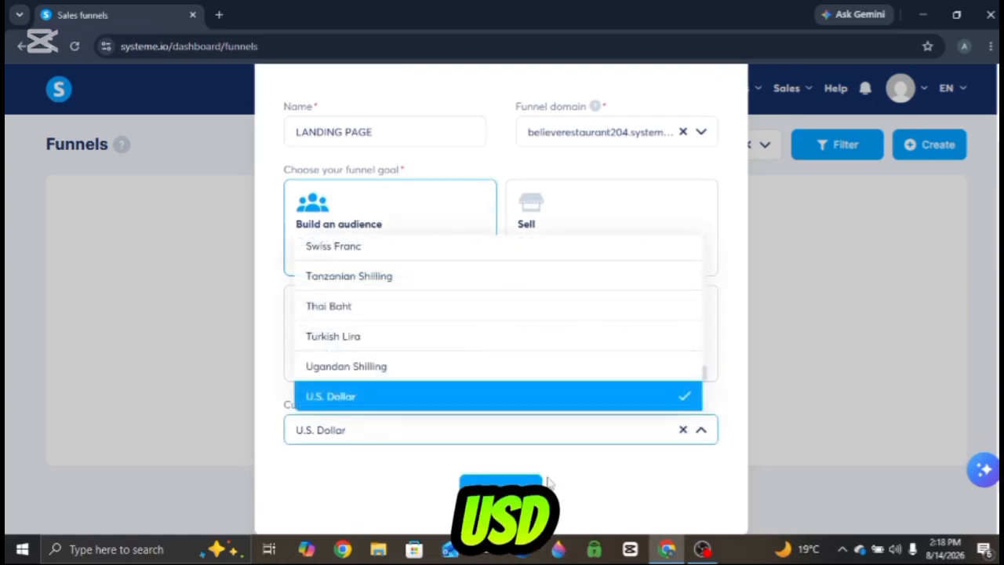
pyautogui.click(331, 396)
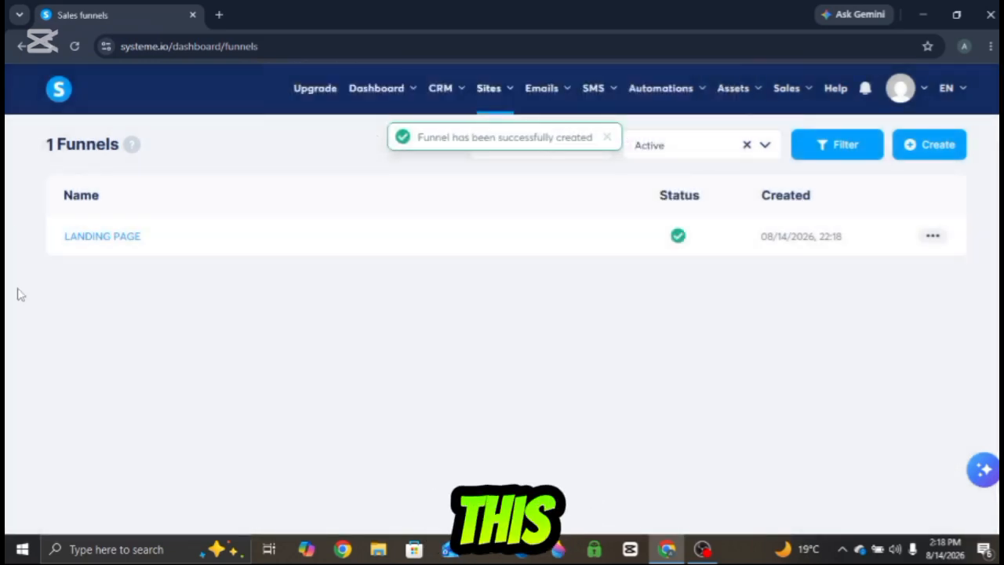
# - Open the LANDING PAGE funnel and remove its Opt-in page step
pyautogui.click(86, 239)
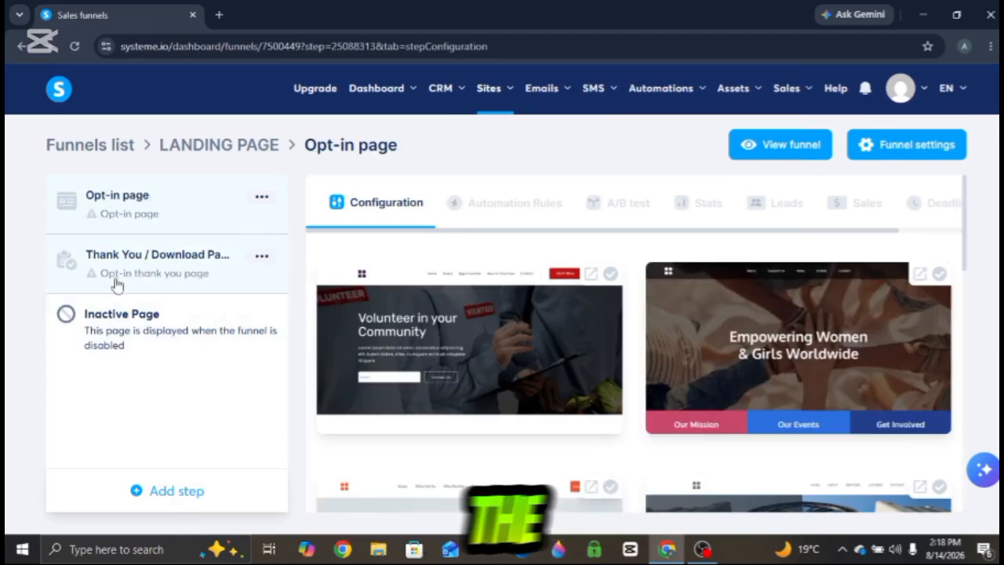
pyautogui.click(262, 197)
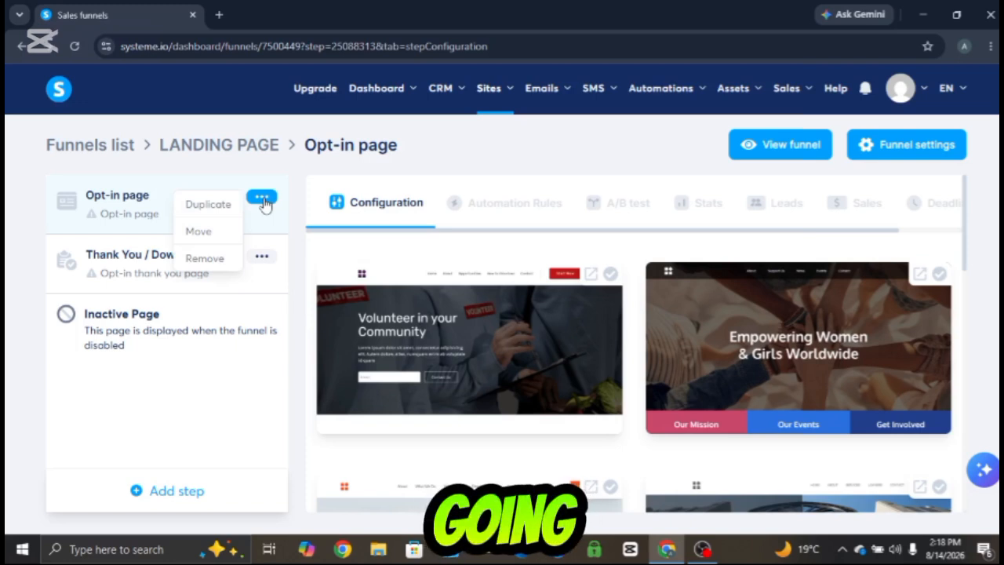
pyautogui.click(204, 258)
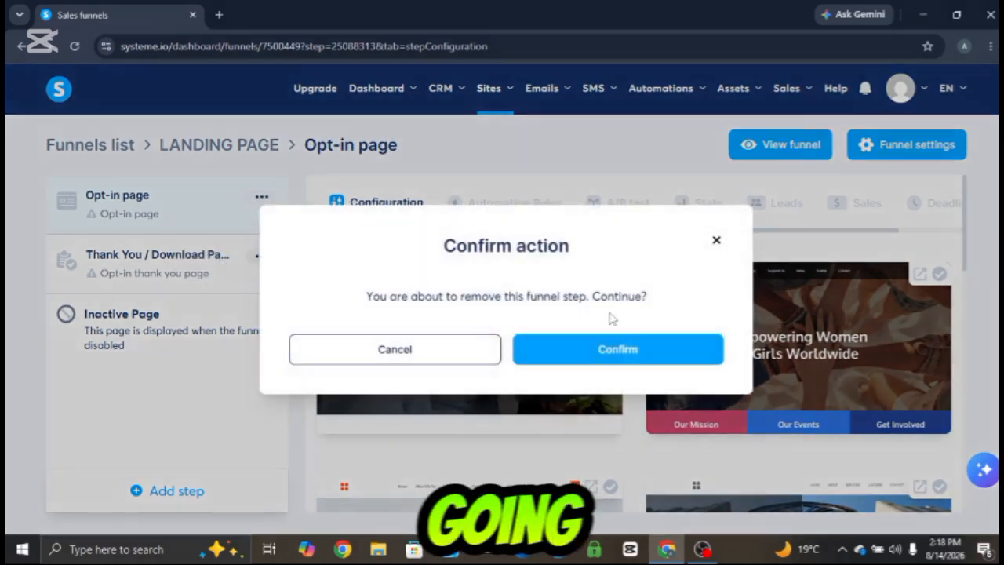
pyautogui.click(606, 359)
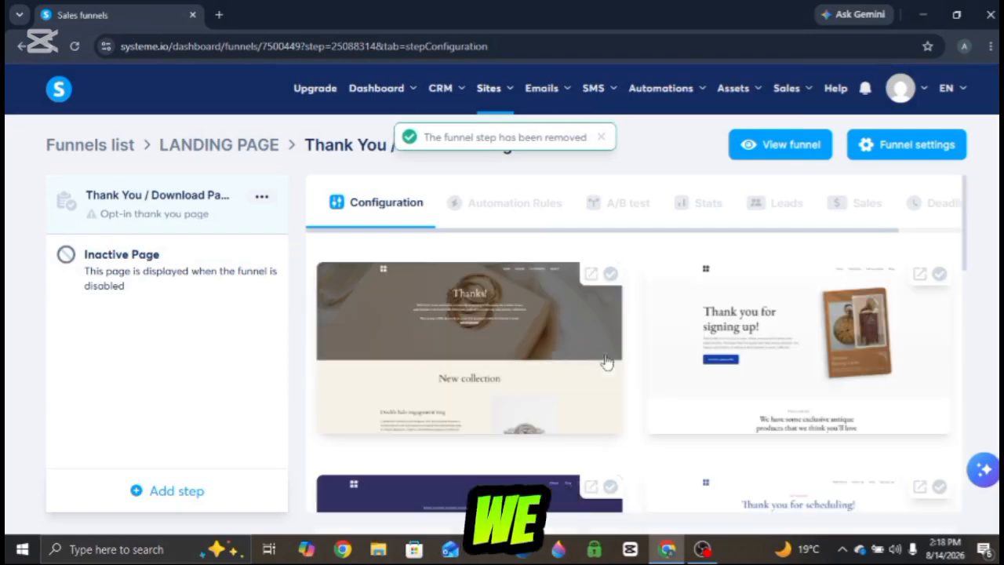
# - Remove the Thank You / Download Page step from the funnel
pyautogui.click(262, 197)
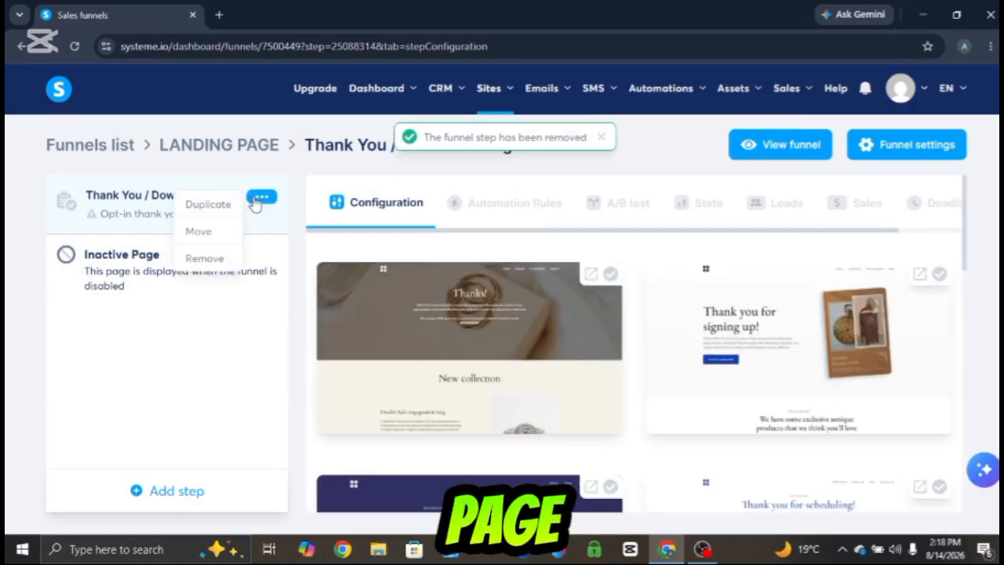
pyautogui.click(256, 203)
pyautogui.click(257, 201)
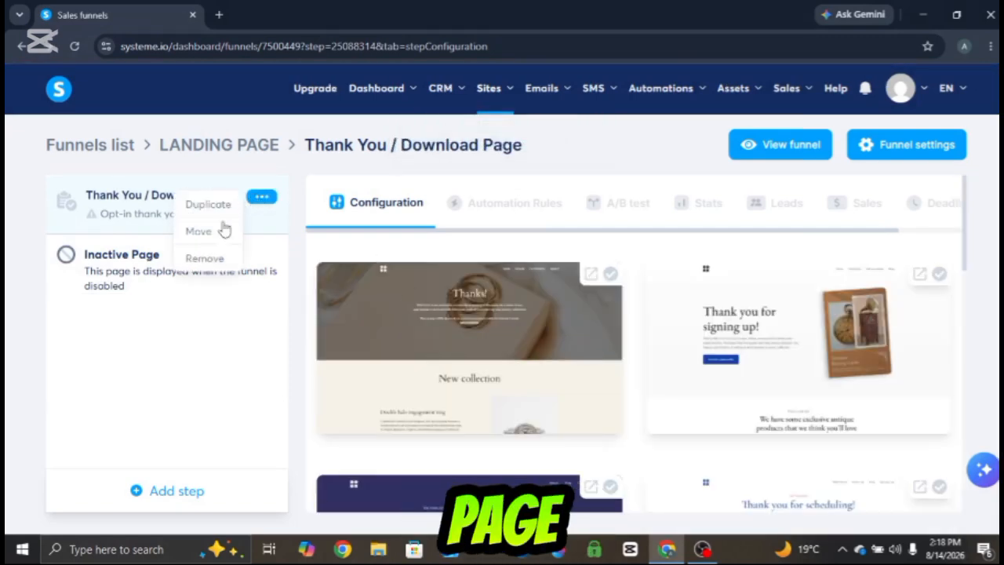
pyautogui.click(204, 259)
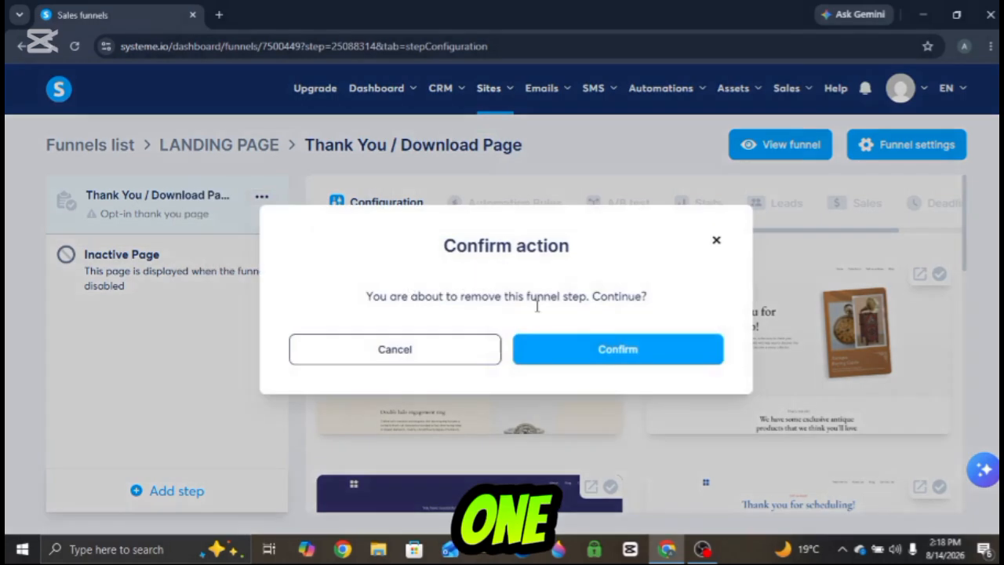
pyautogui.click(597, 348)
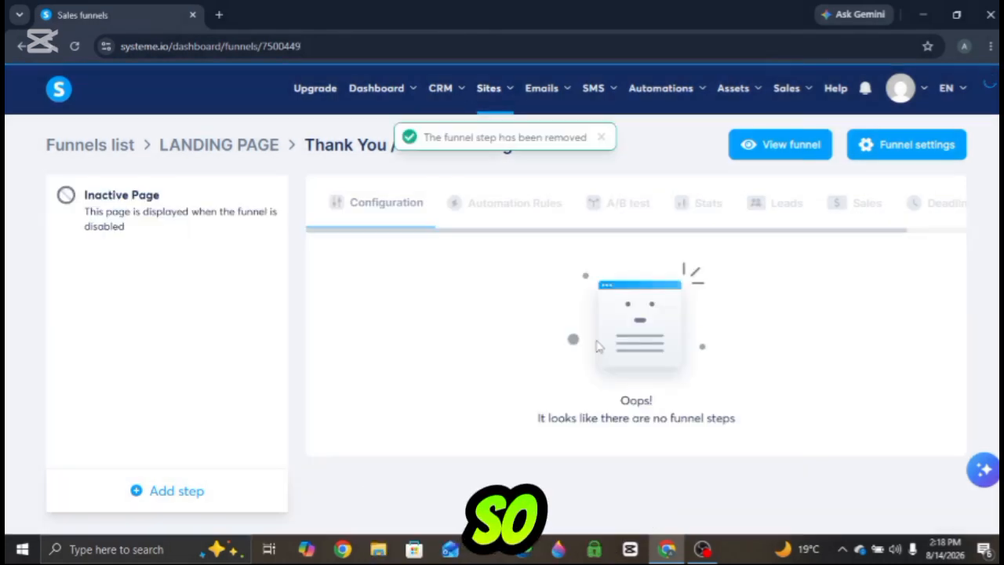
# - Add a funnel step named SALES PAGE of type Sales page, choosing to start from a template
pyautogui.click(135, 493)
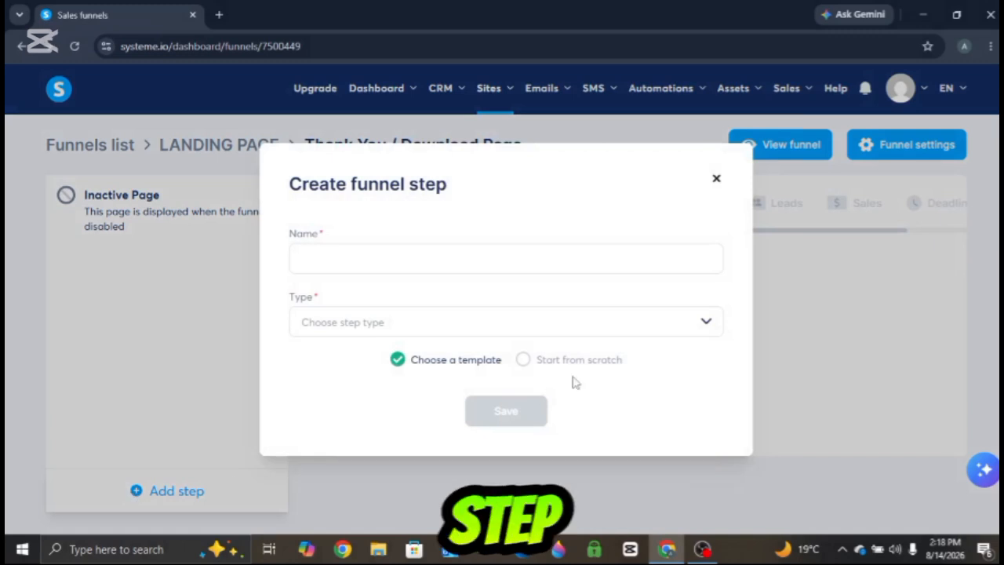
pyautogui.click(408, 256)
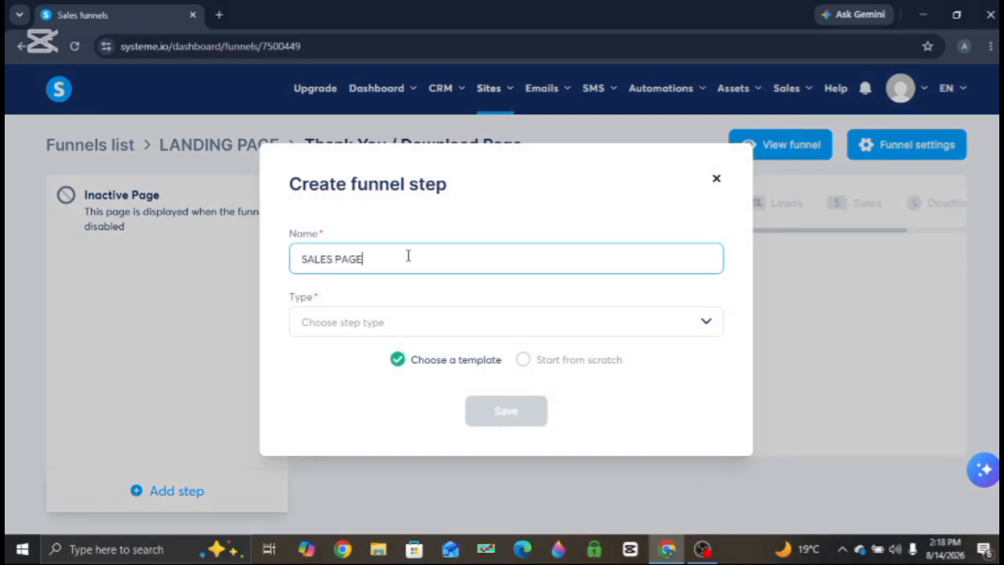
pyautogui.click(414, 323)
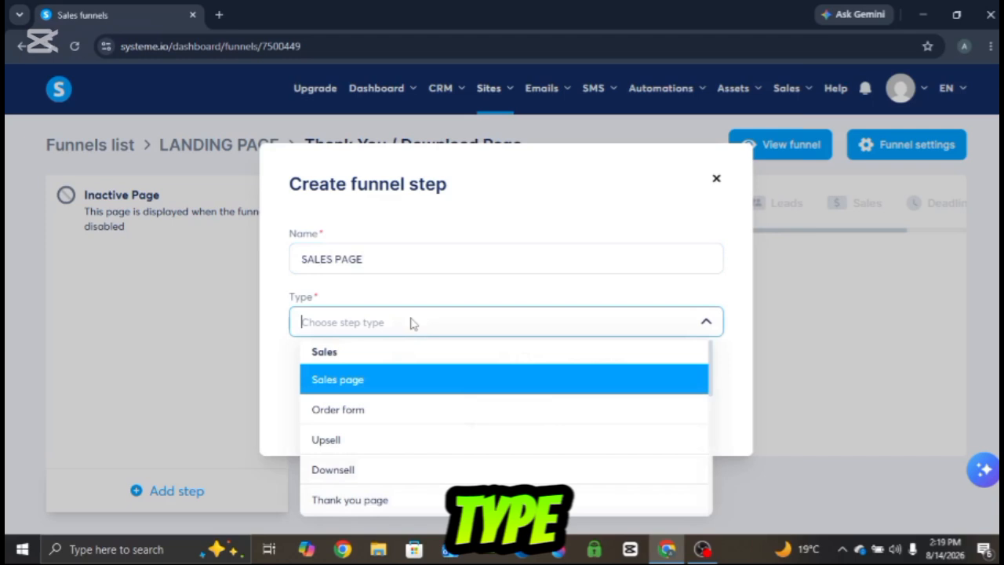
pyautogui.click(360, 382)
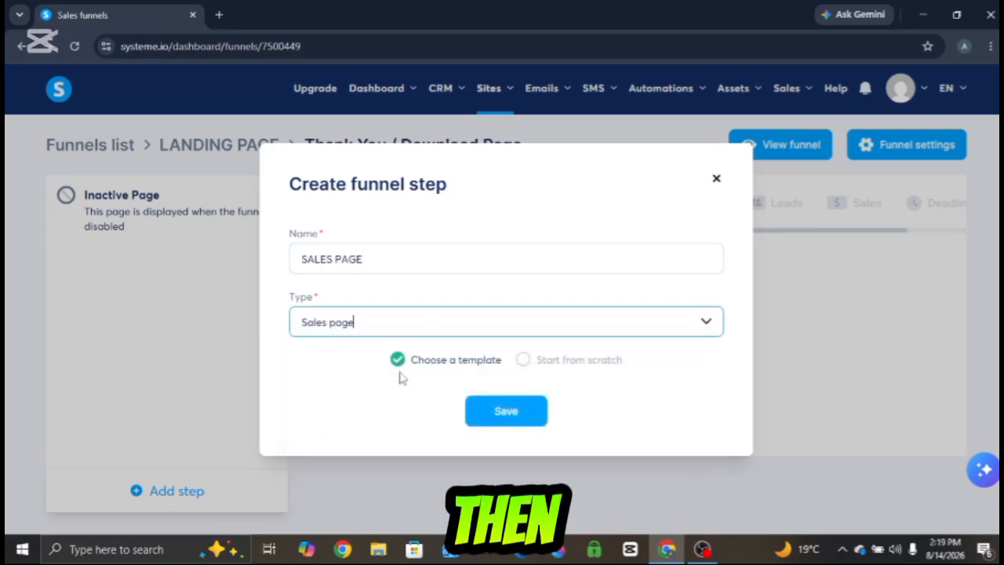
pyautogui.click(500, 417)
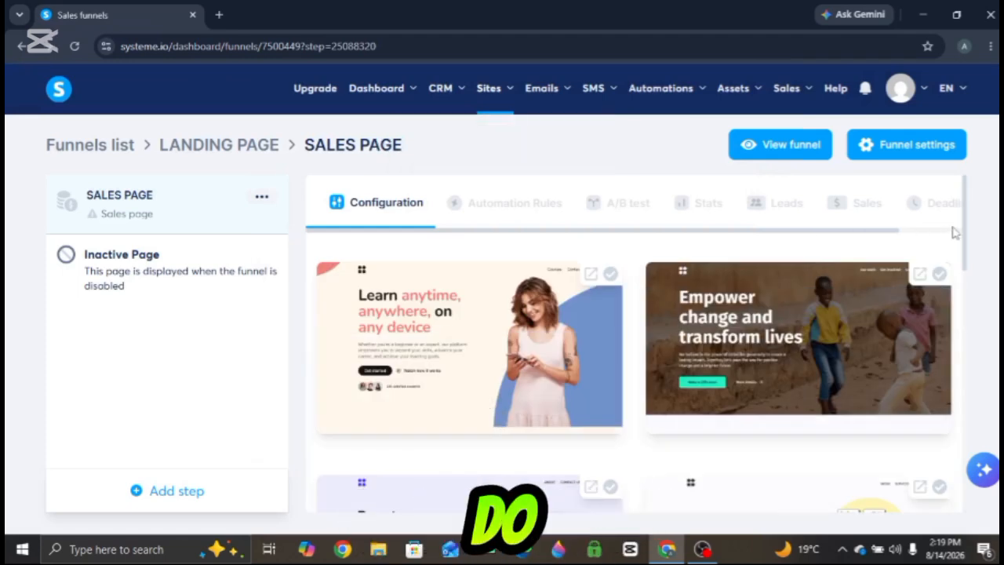
# - Browse the sales page templates and apply the Maximizing Your eCommerce Potential template
pyautogui.moveTo(966, 227); pyautogui.dragTo(998, 488)
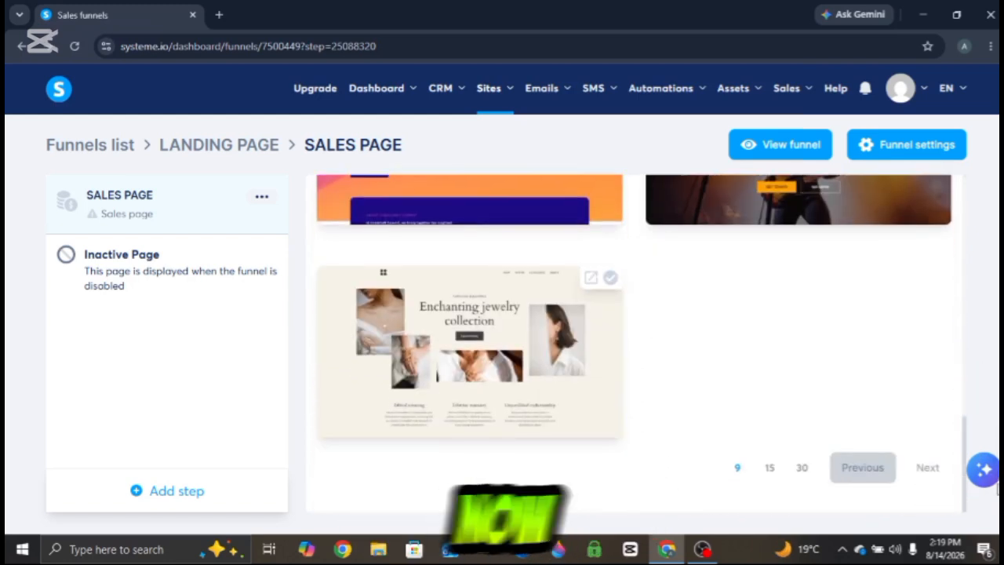
pyautogui.click(803, 468)
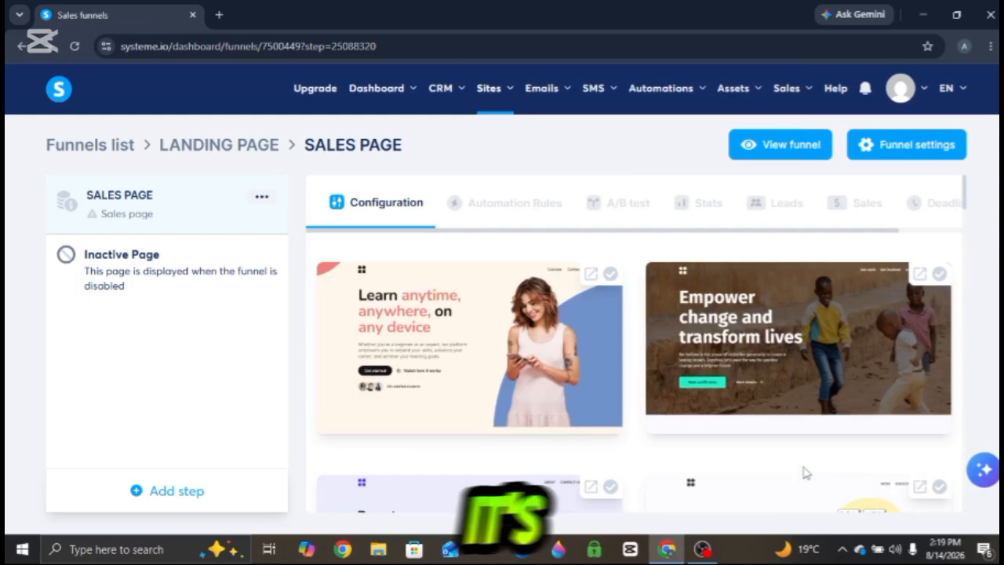
pyautogui.moveTo(967, 203); pyautogui.dragTo(965, 384)
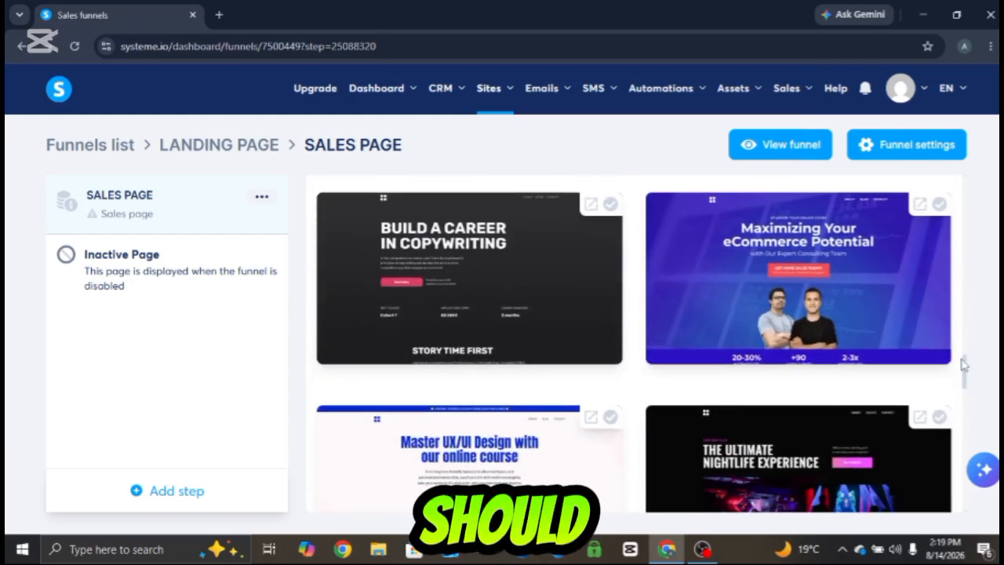
pyautogui.moveTo(965, 365)
pyautogui.mouseDown()
pyautogui.moveTo(964, 322)
pyautogui.moveTo(965, 508)
pyautogui.moveTo(957, 361)
pyautogui.mouseUp()
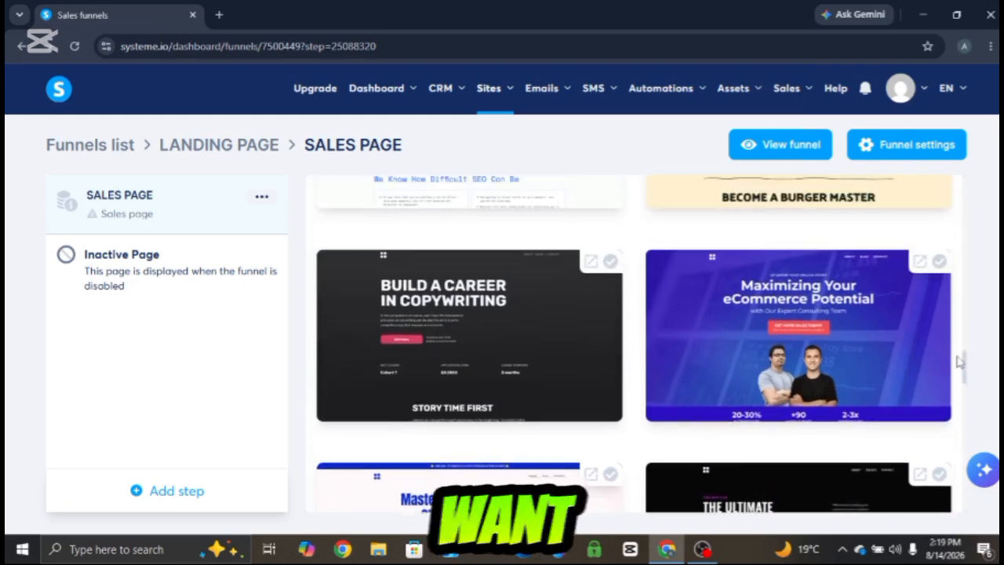
pyautogui.click(860, 334)
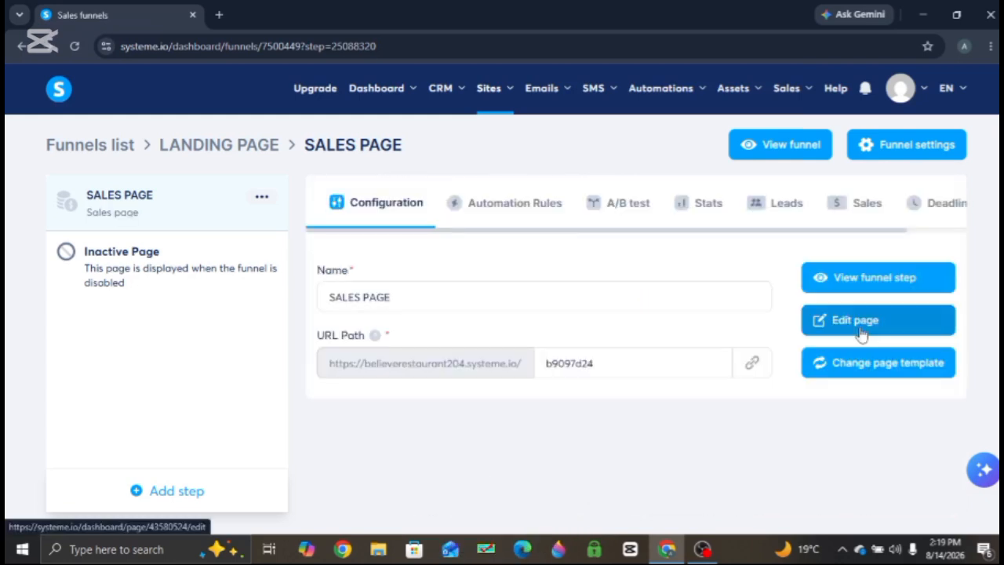
# - Preview the funnel and scroll through the sales page
pyautogui.click(807, 149)
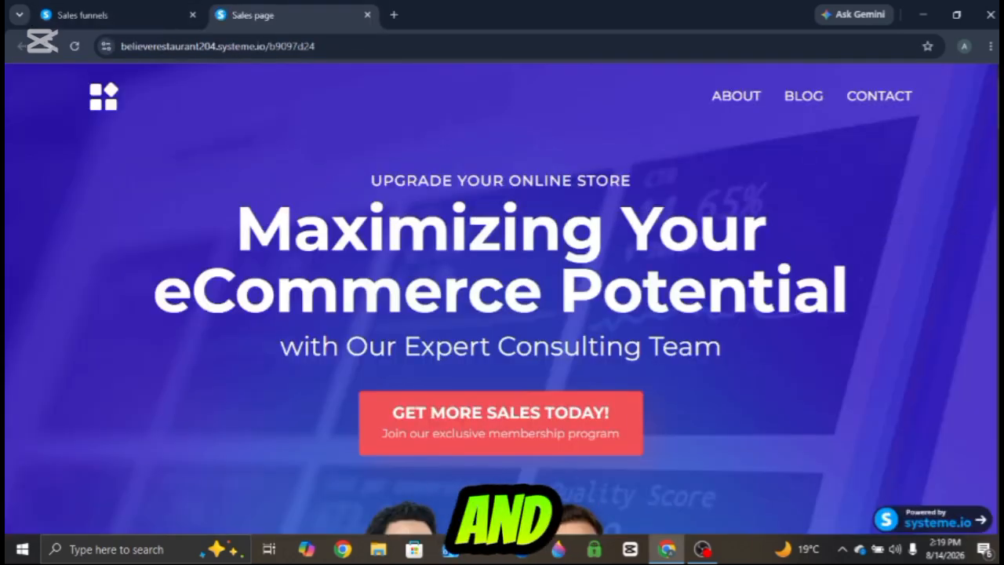
pyautogui.scroll(-20, 988, 422)
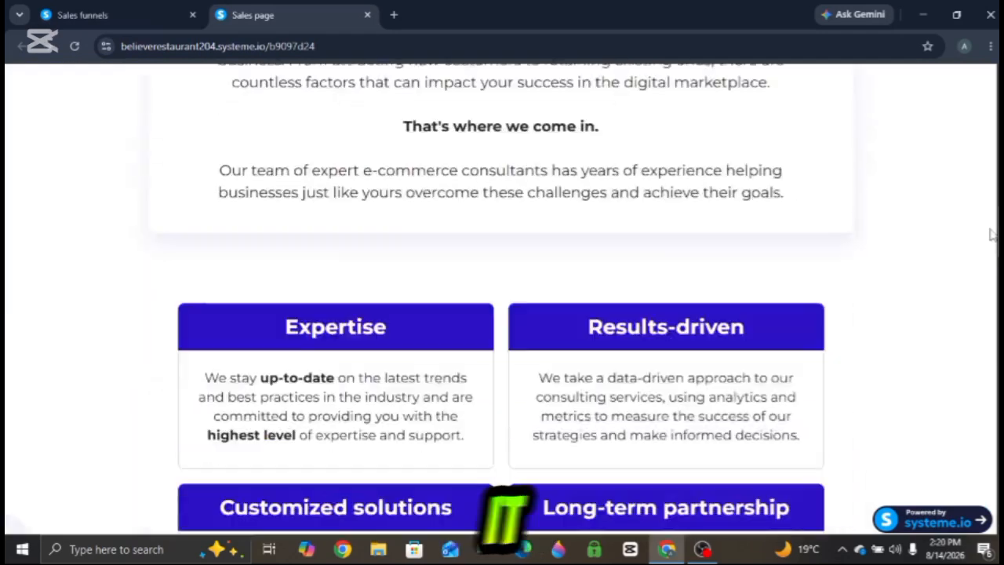
pyautogui.scroll(-10, 989, 422)
pyautogui.scroll(20, 986, 242)
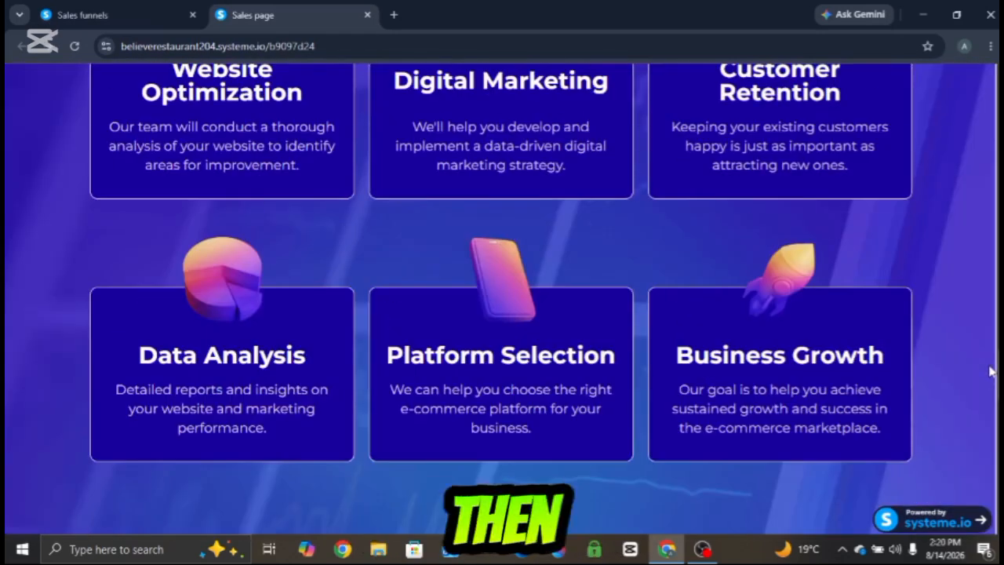
pyautogui.scroll(10, 979, 196)
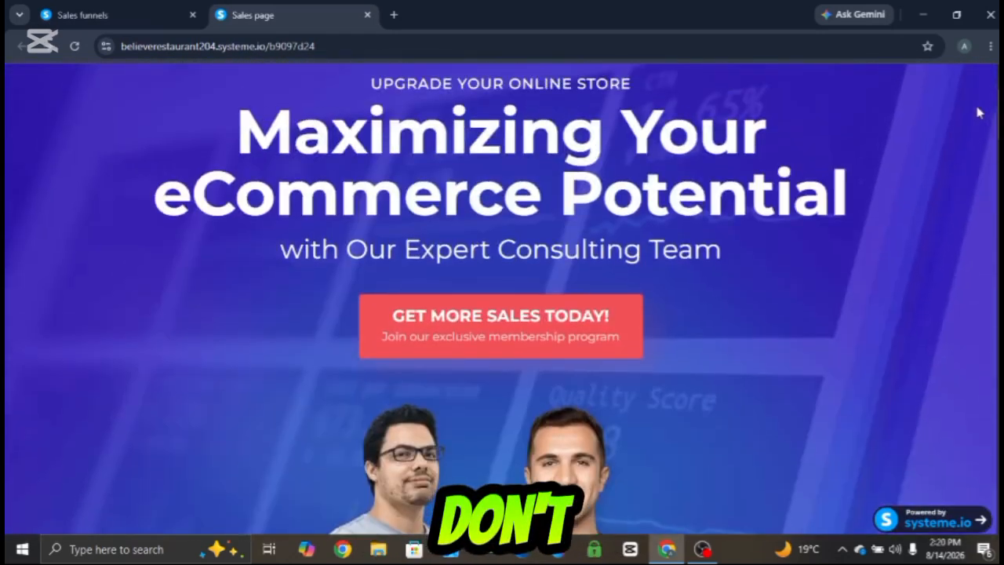
pyautogui.scroll(-2, 979, 98)
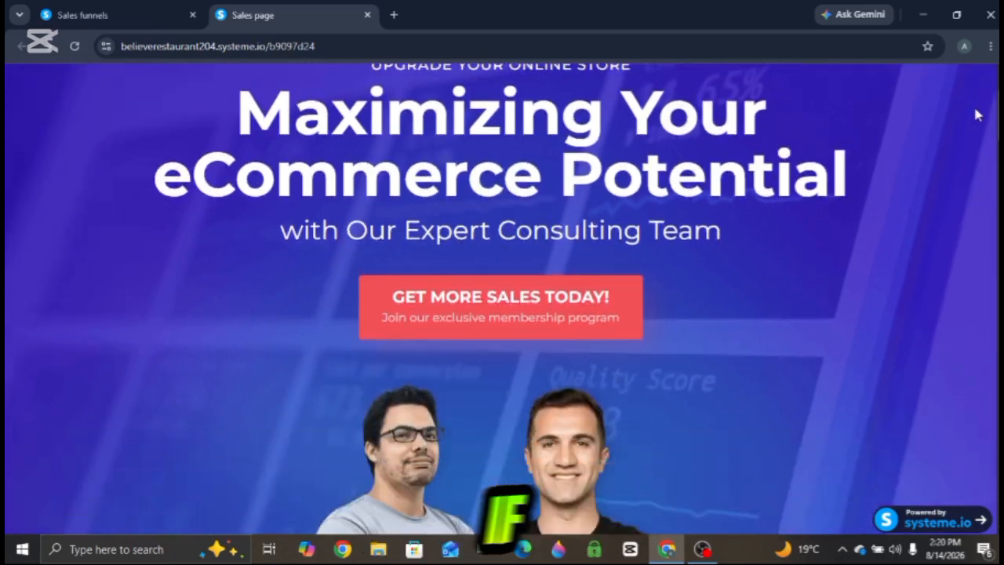
# - Try to set the sales page step's URL path to Affiliatelanding
pyautogui.click(82, 15)
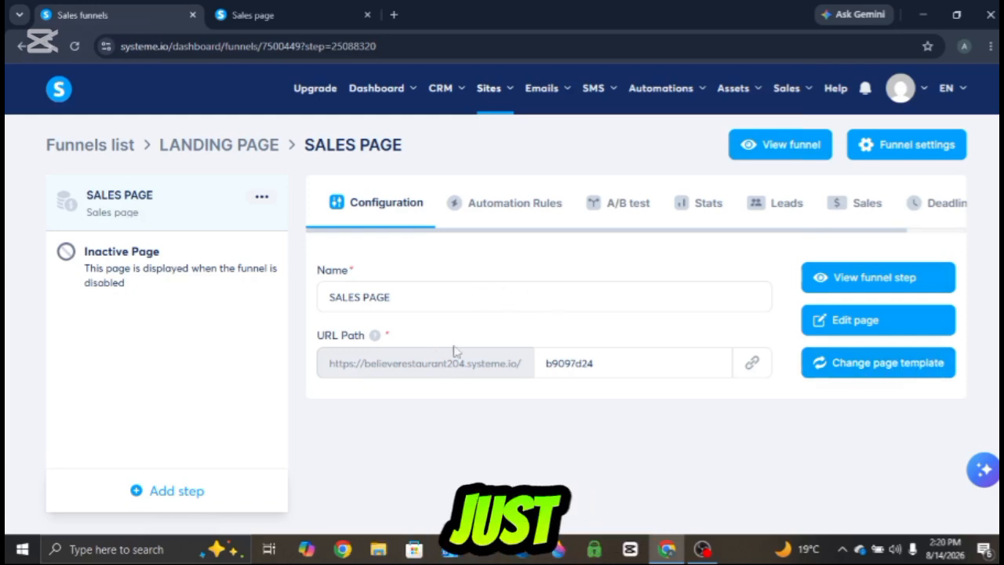
pyautogui.click(612, 363)
pyautogui.moveTo(620, 365); pyautogui.dragTo(538, 370)
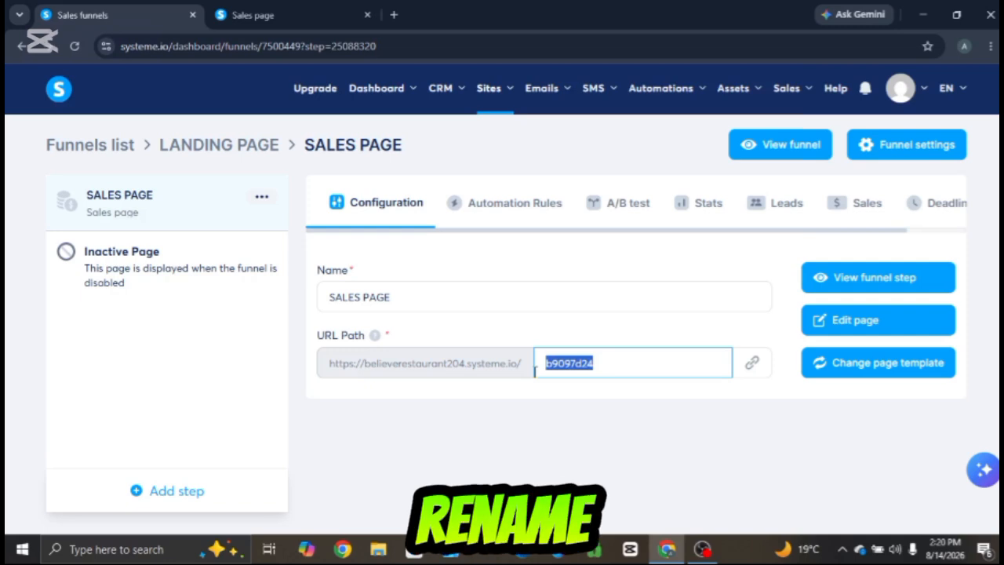
pyautogui.write('A')
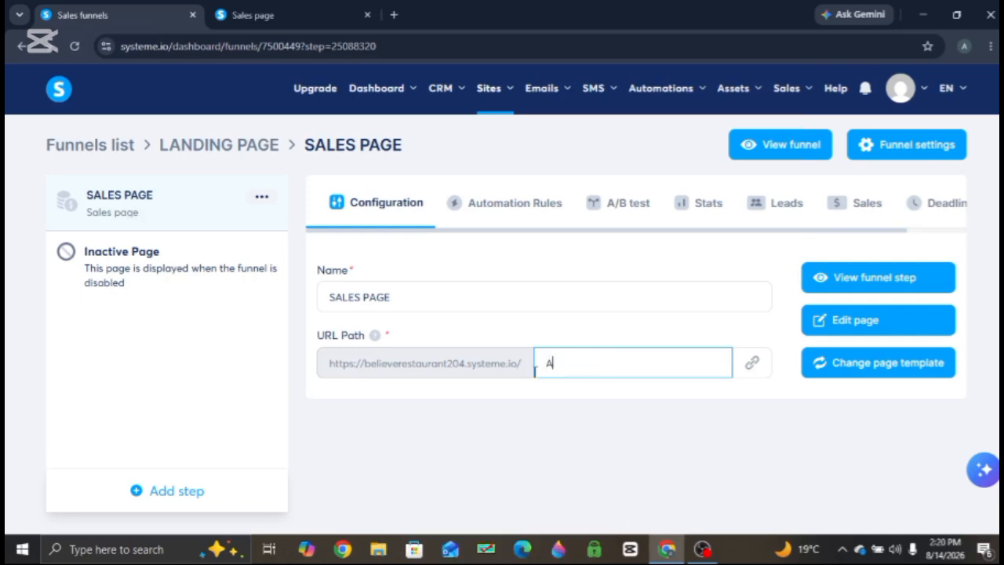
pyautogui.write('FFIffi')
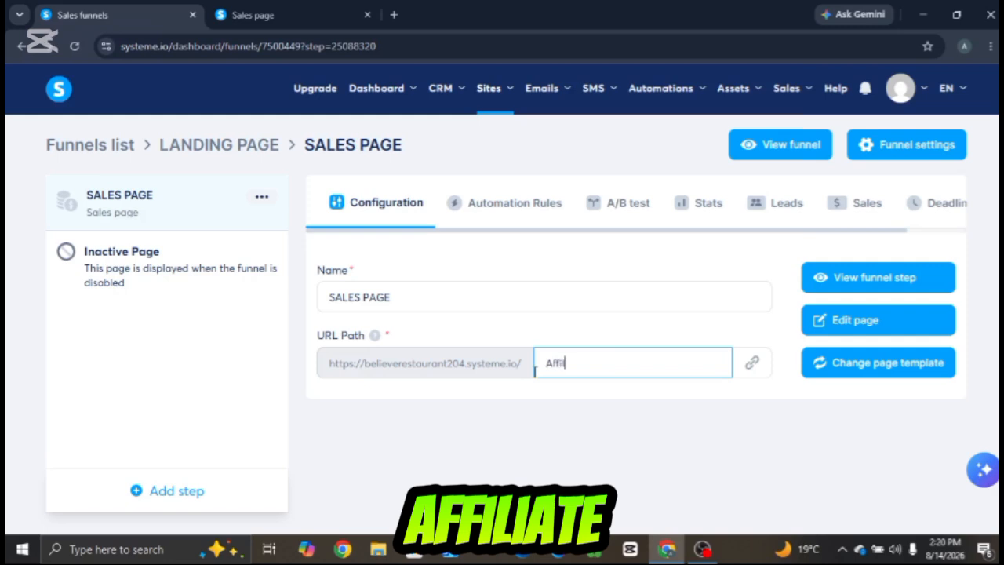
pyautogui.write('liatelandinpage')
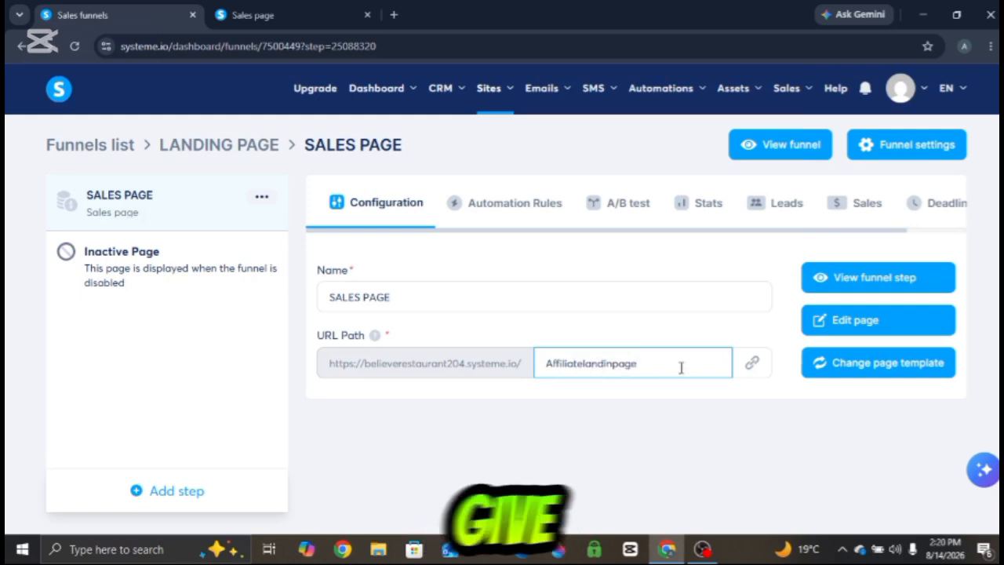
pyautogui.click(751, 375)
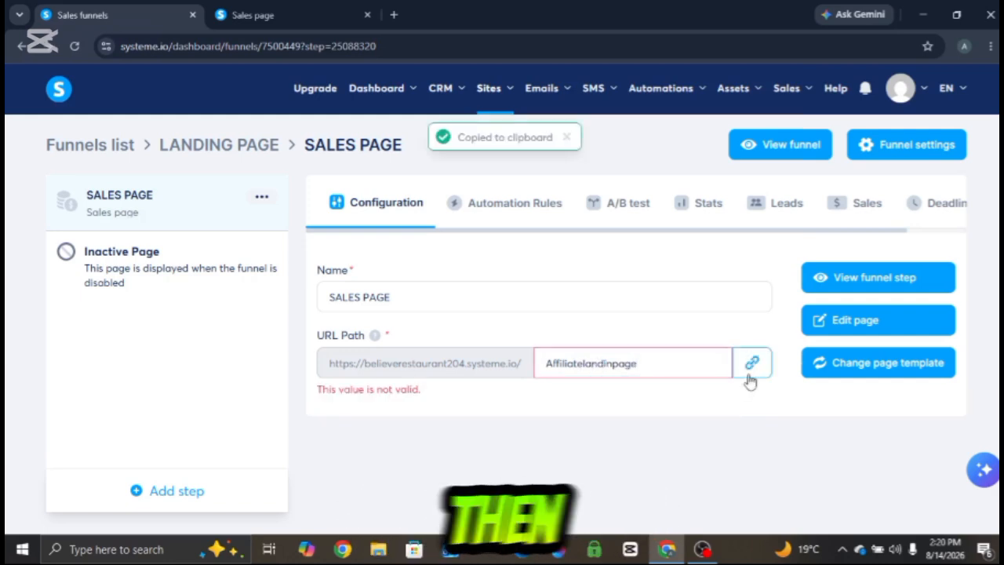
pyautogui.click(663, 369)
pyautogui.press('BackSpace')
pyautogui.press('BackSpace')
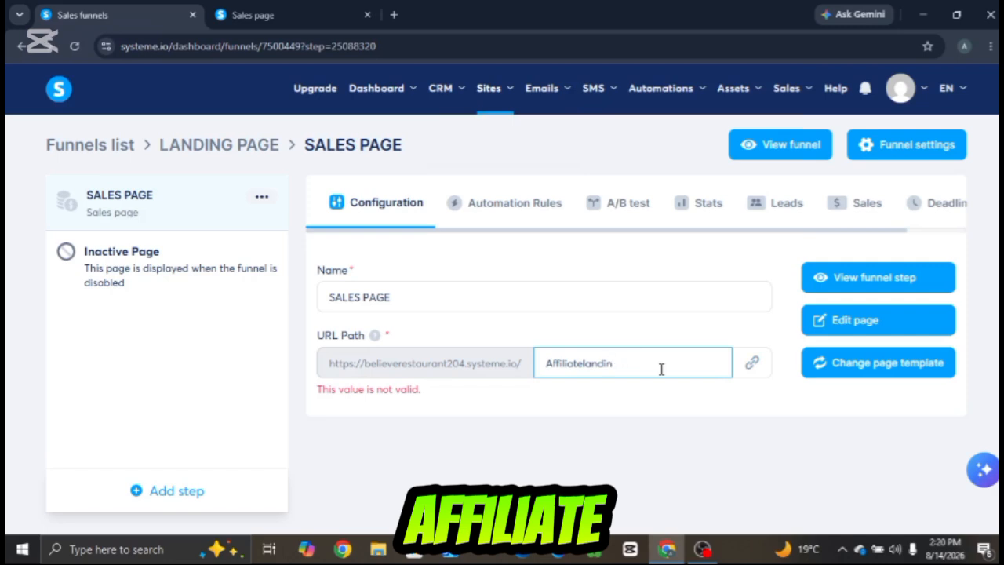
pyautogui.write('g')
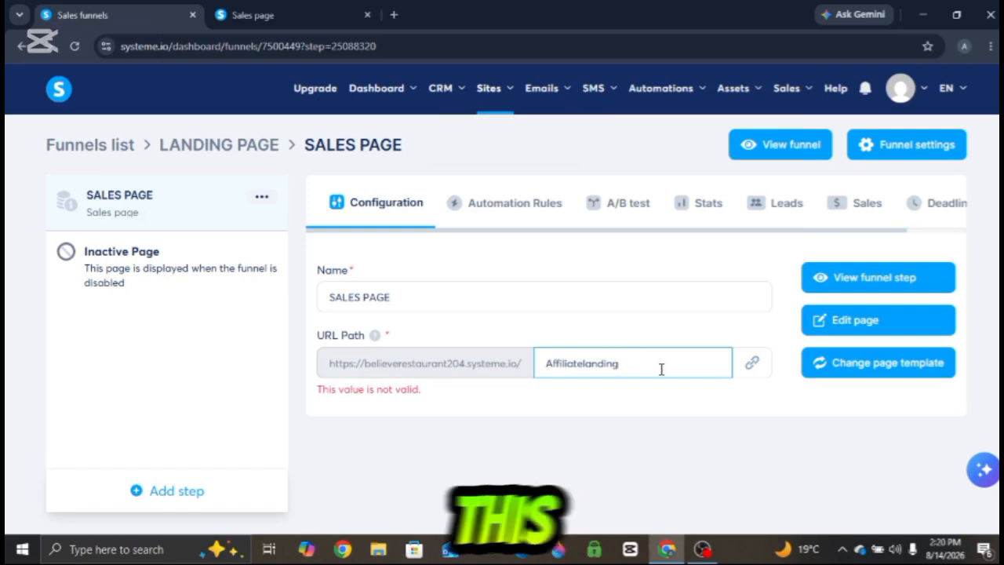
pyautogui.click(747, 367)
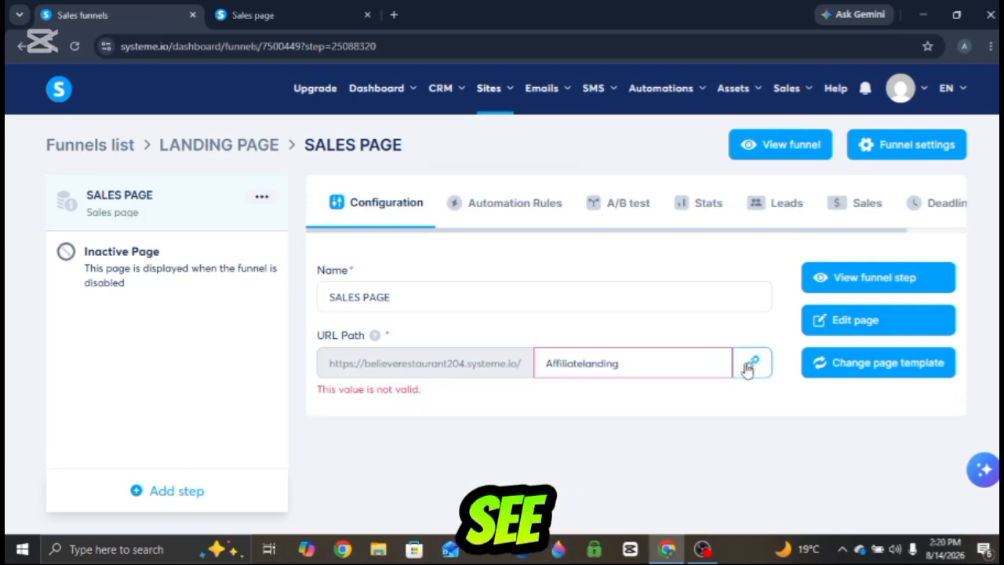
# - Set the sales page step's URL path to advertising
pyautogui.click(622, 376)
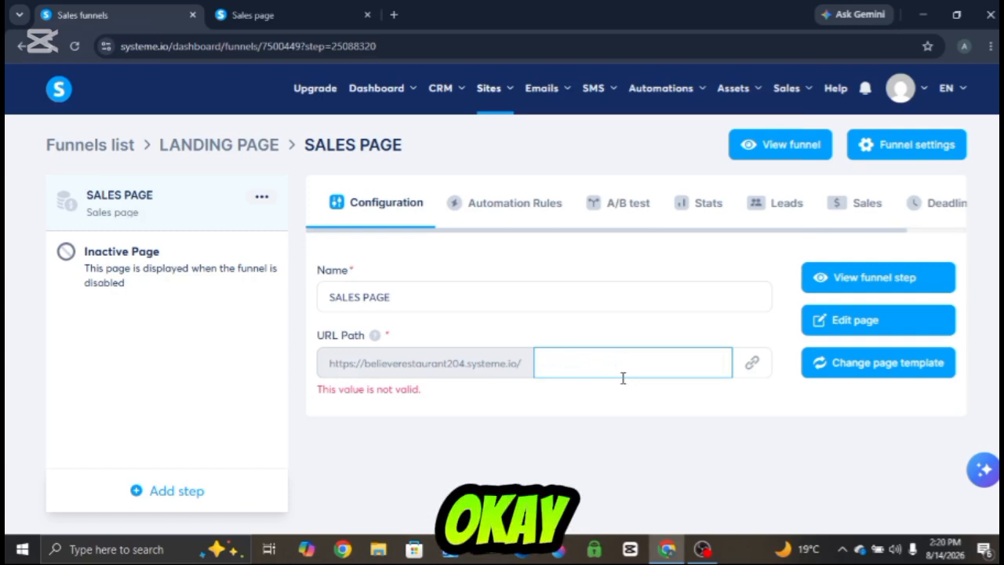
pyautogui.write('advertising')
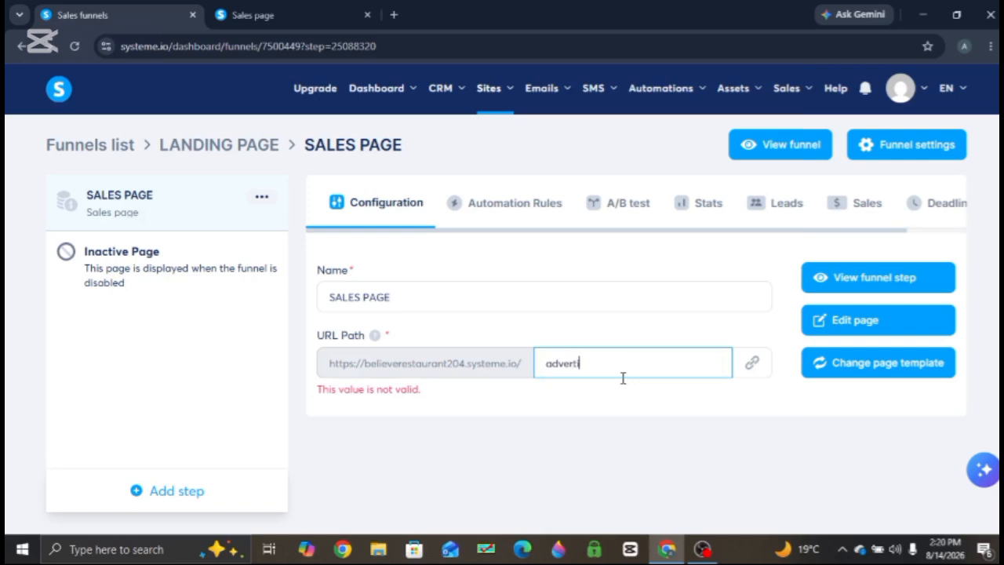
pyautogui.click(751, 375)
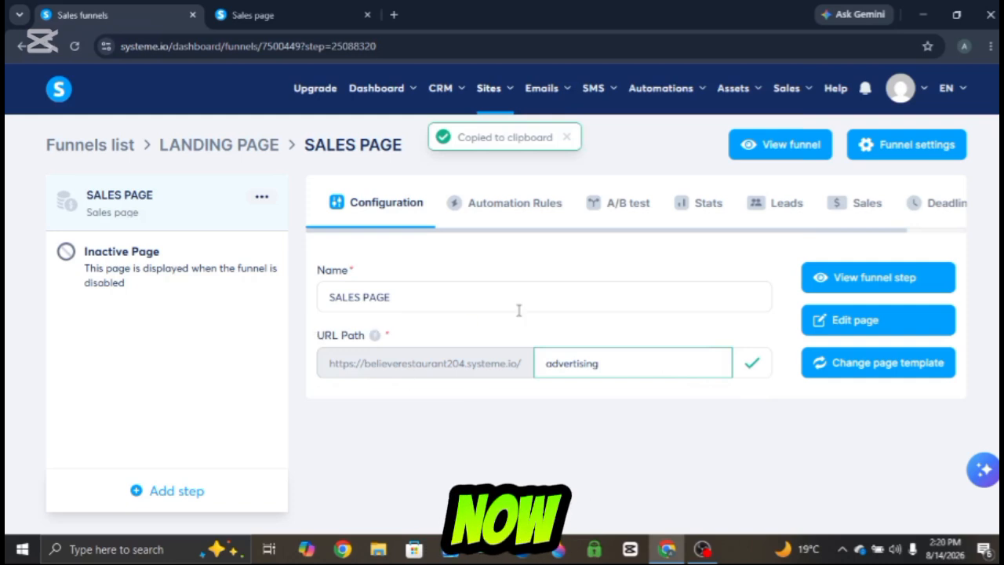
# - Open the page in the editor and delete the navigation row and the UPGRADE YOUR ONLINE STORE text above the headline
pyautogui.click(859, 333)
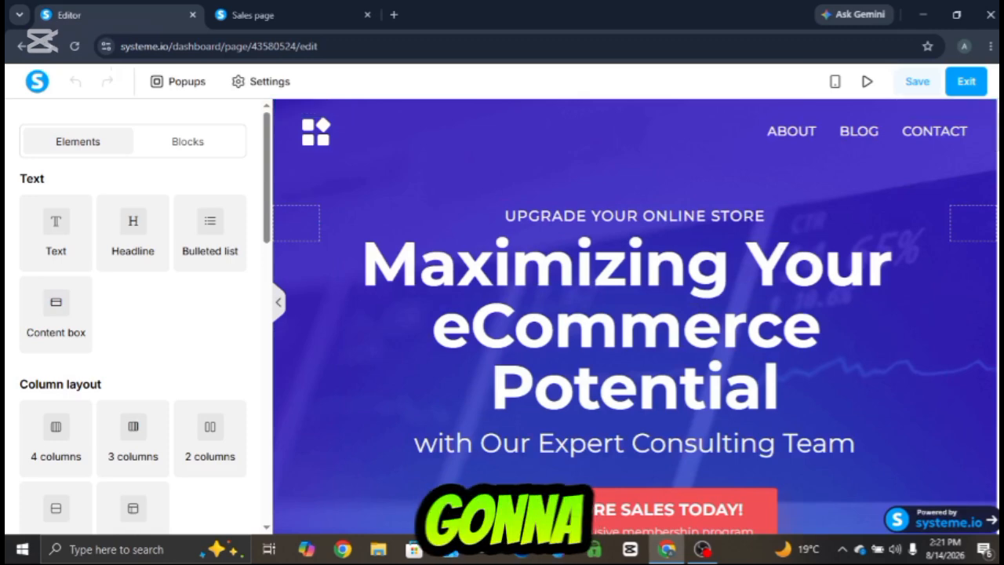
pyautogui.scroll(-8, 636, 314)
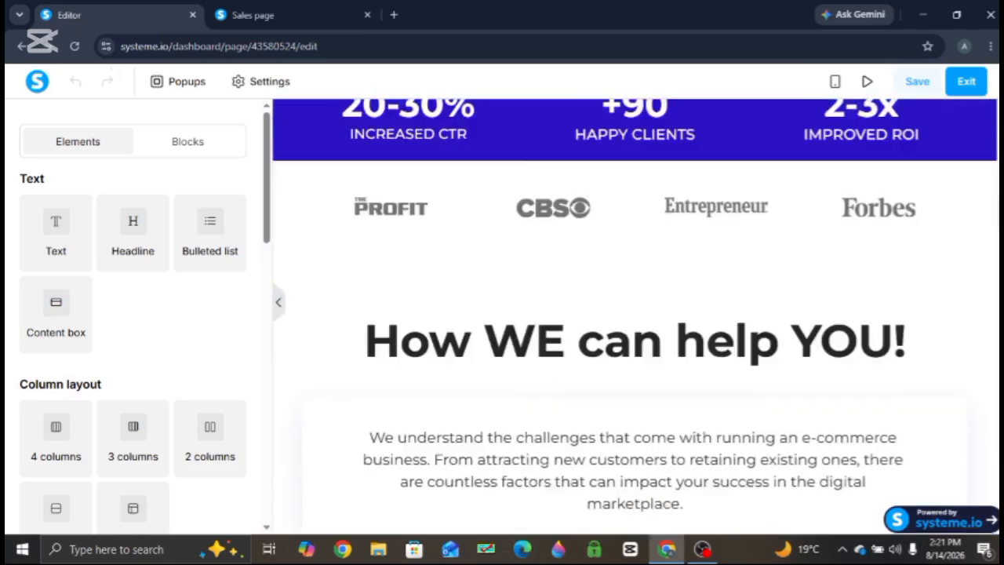
pyautogui.scroll(8, 636, 313)
pyautogui.scroll(-2, 996, 150)
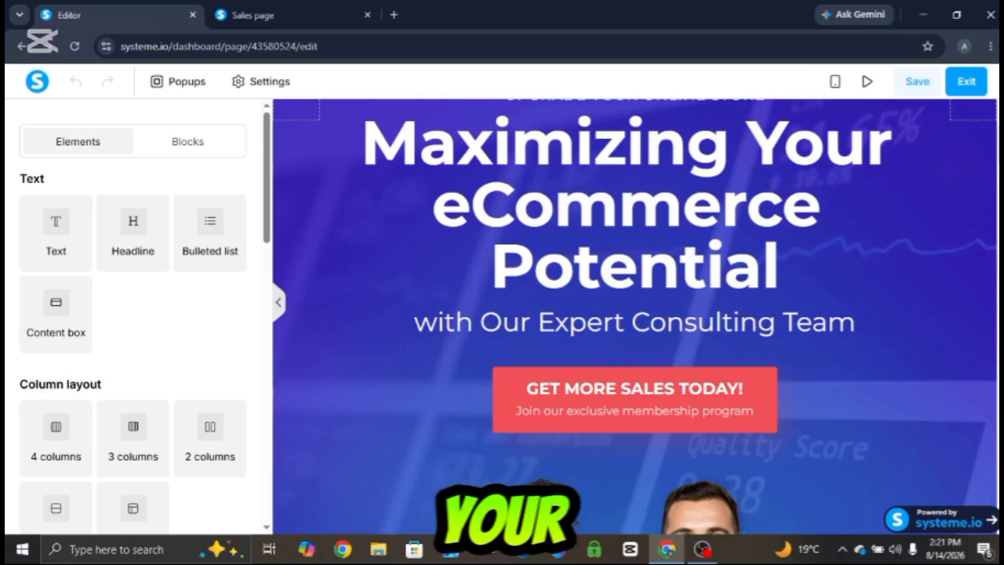
pyautogui.scroll(2, 635, 313)
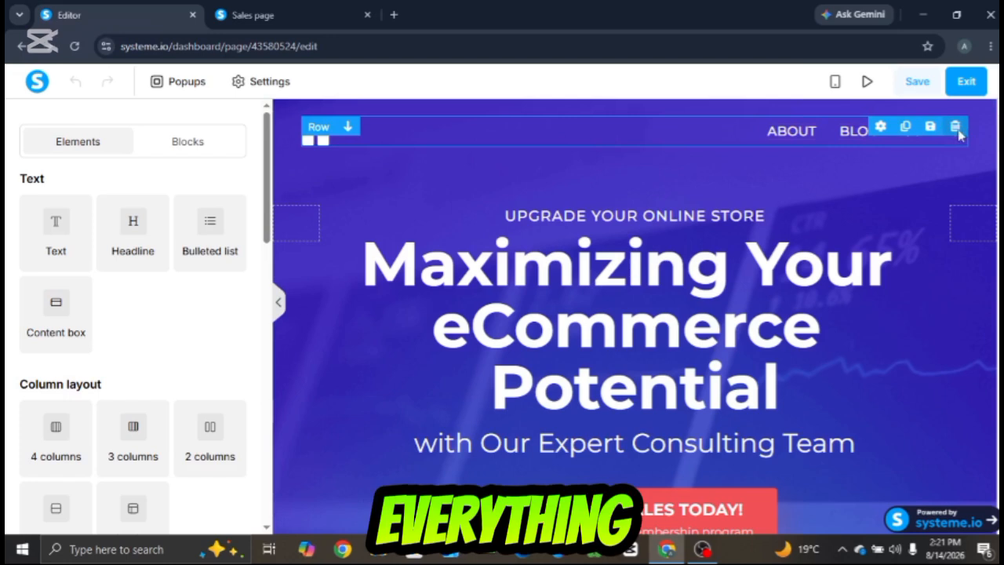
pyautogui.click(956, 129)
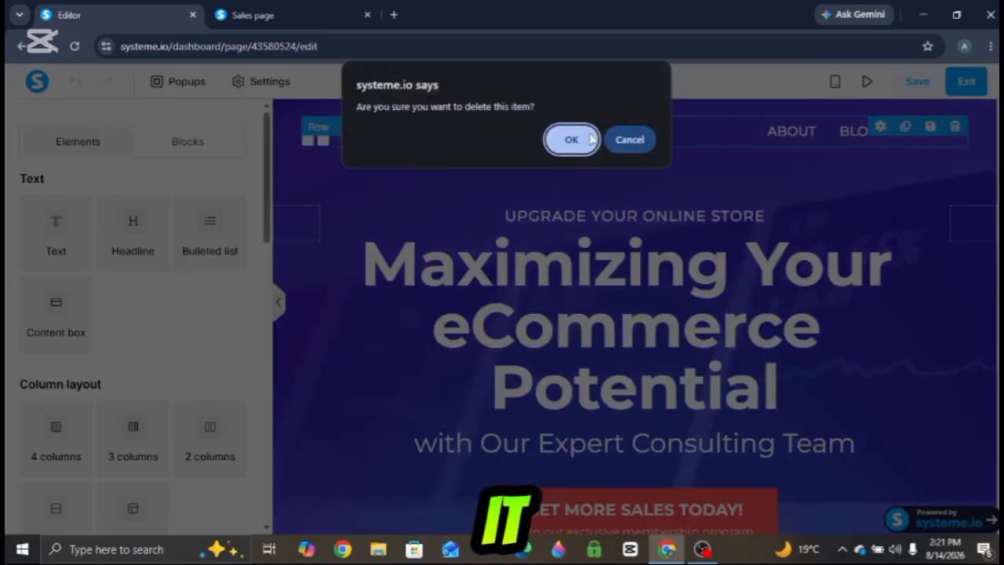
pyautogui.click(589, 139)
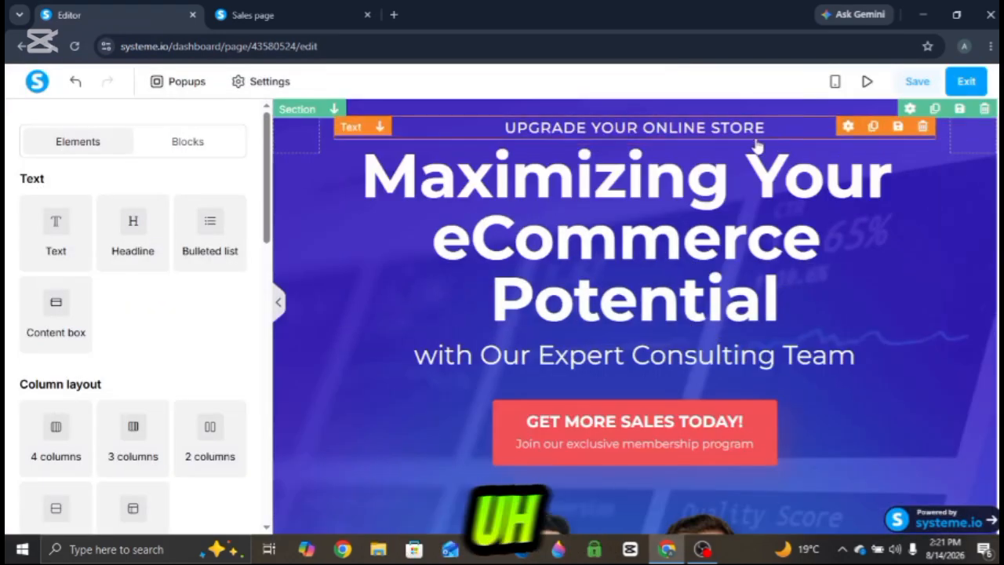
pyautogui.click(923, 129)
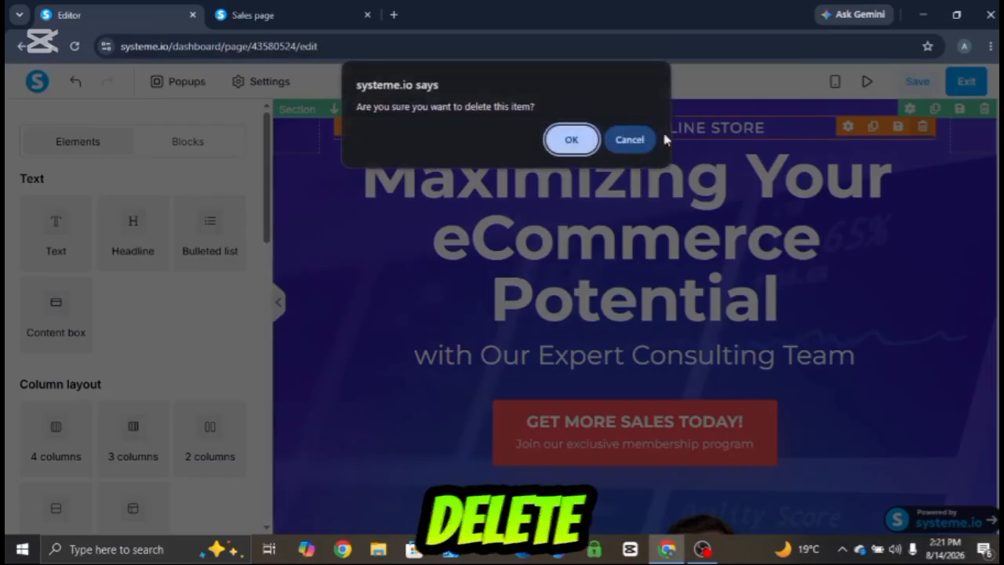
pyautogui.click(562, 141)
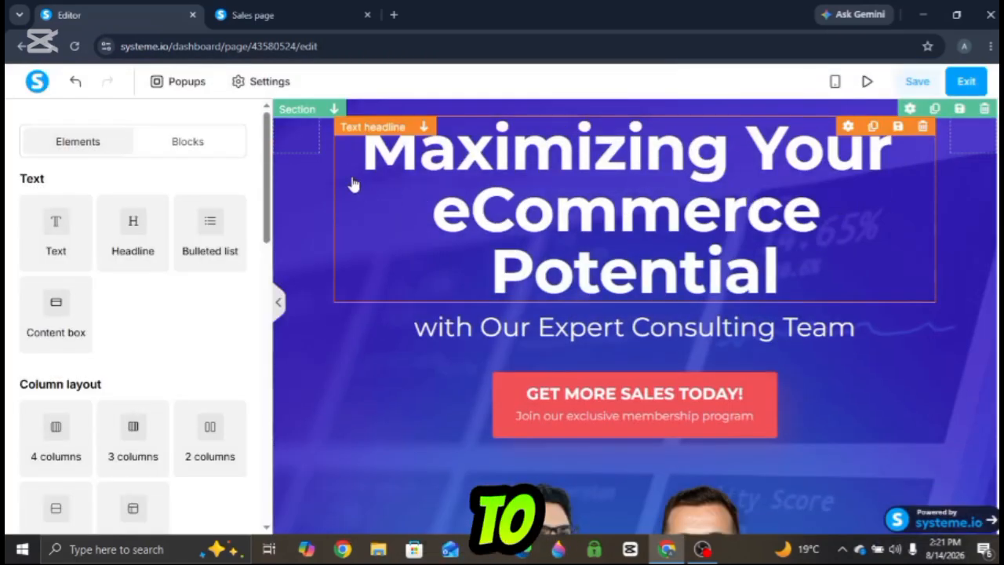
# - Try replacing the main headline with "how to create a YouTube channel"
pyautogui.moveTo(343, 170); pyautogui.dragTo(488, 168)
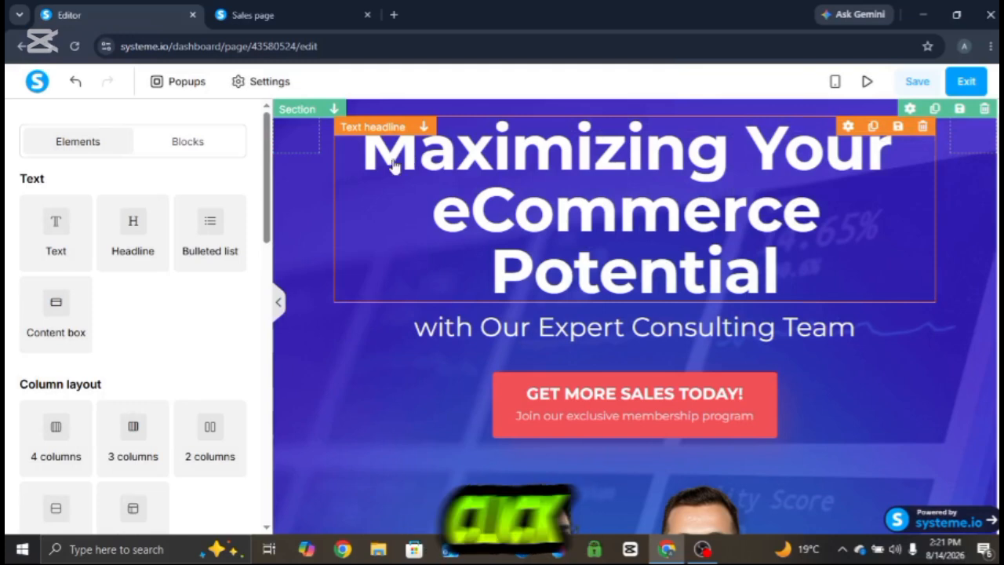
pyautogui.click(397, 161)
pyautogui.moveTo(358, 157); pyautogui.dragTo(930, 270)
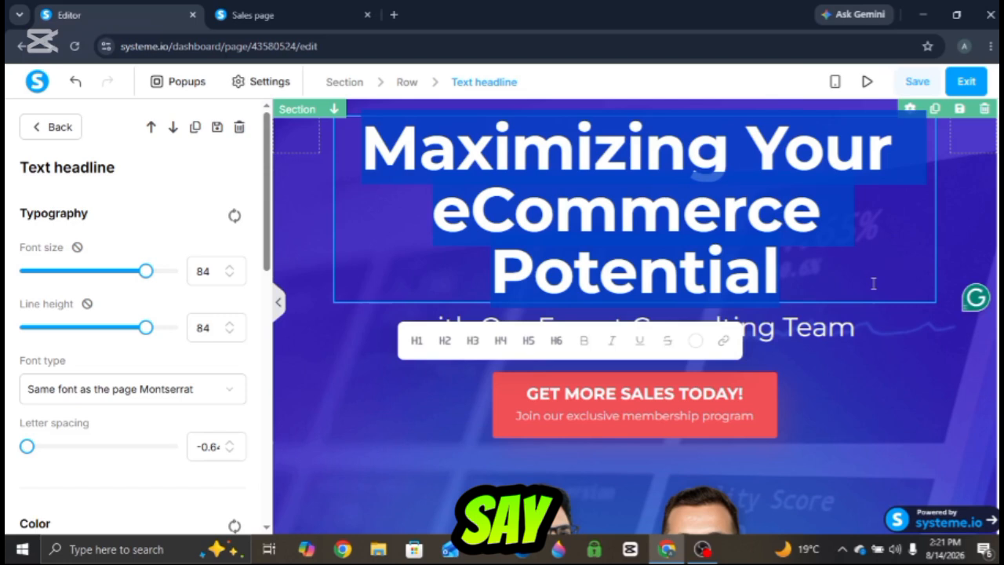
pyautogui.write('ho')
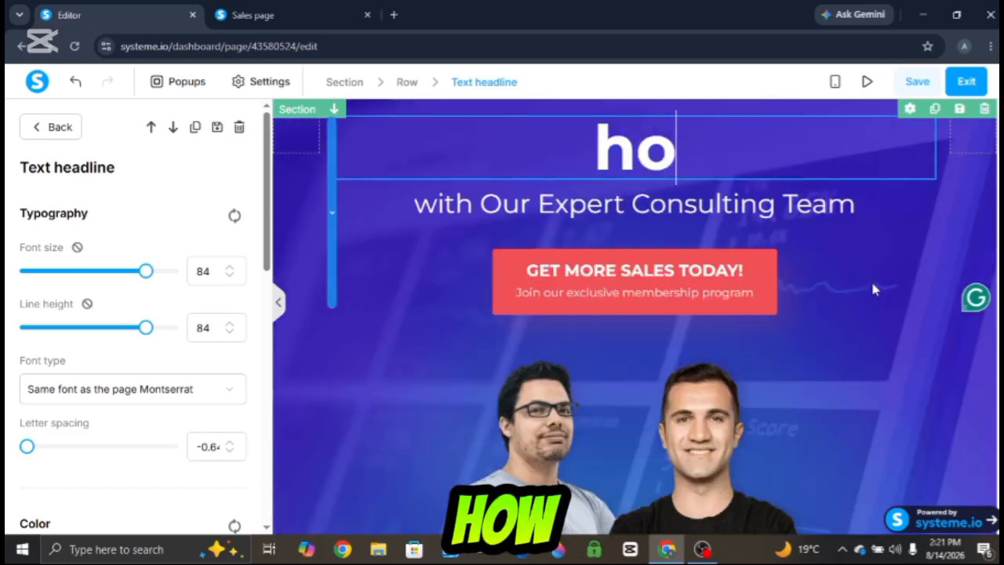
pyautogui.write('w to c')
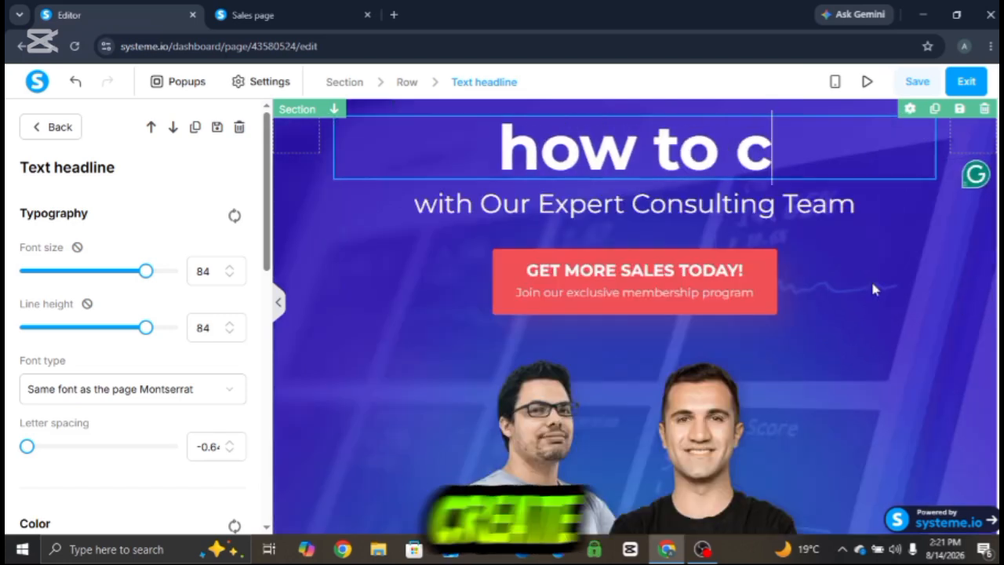
pyautogui.write('reate a')
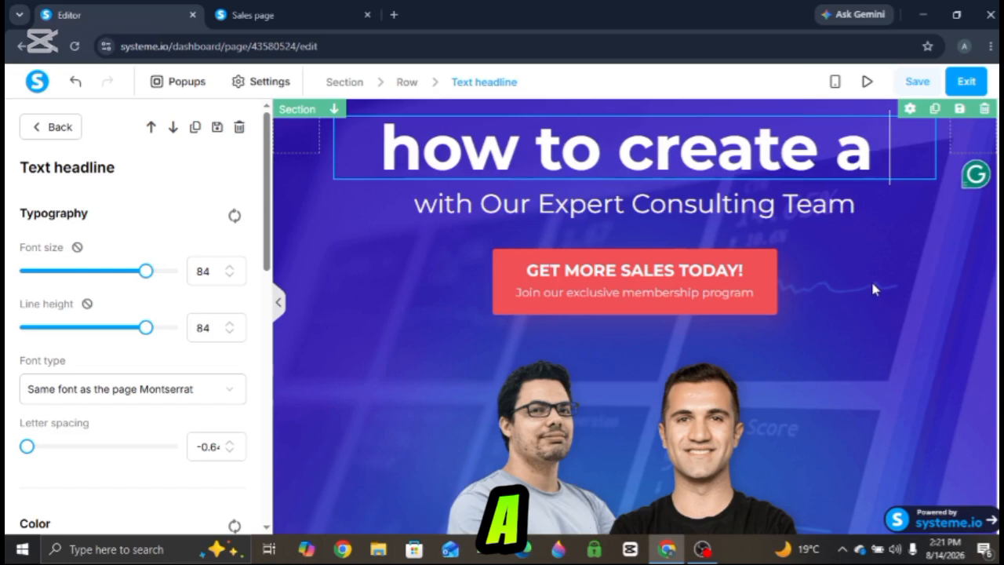
pyautogui.write(' Y')
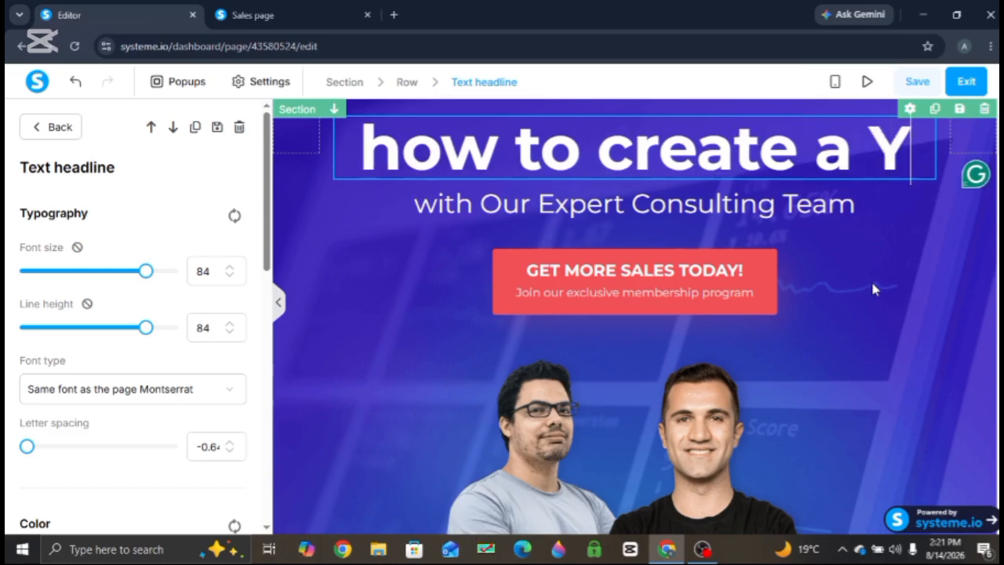
pyautogui.write('ou')
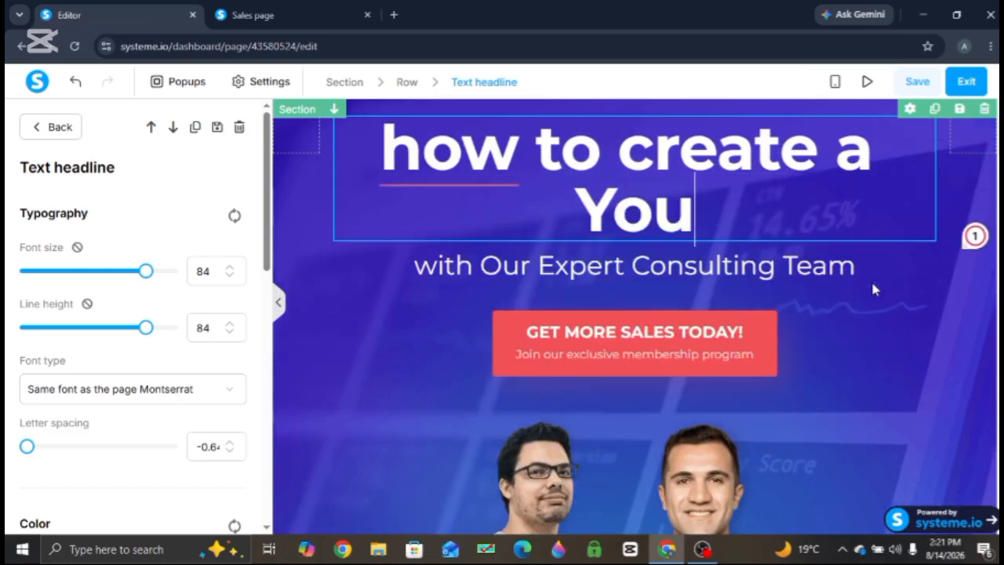
pyautogui.write('Tube')
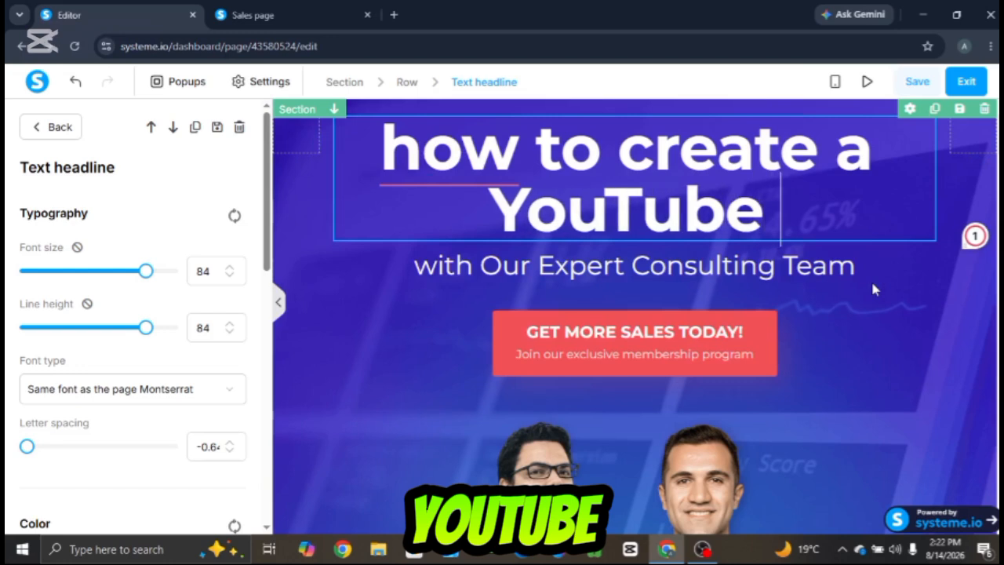
pyautogui.write(' cha')
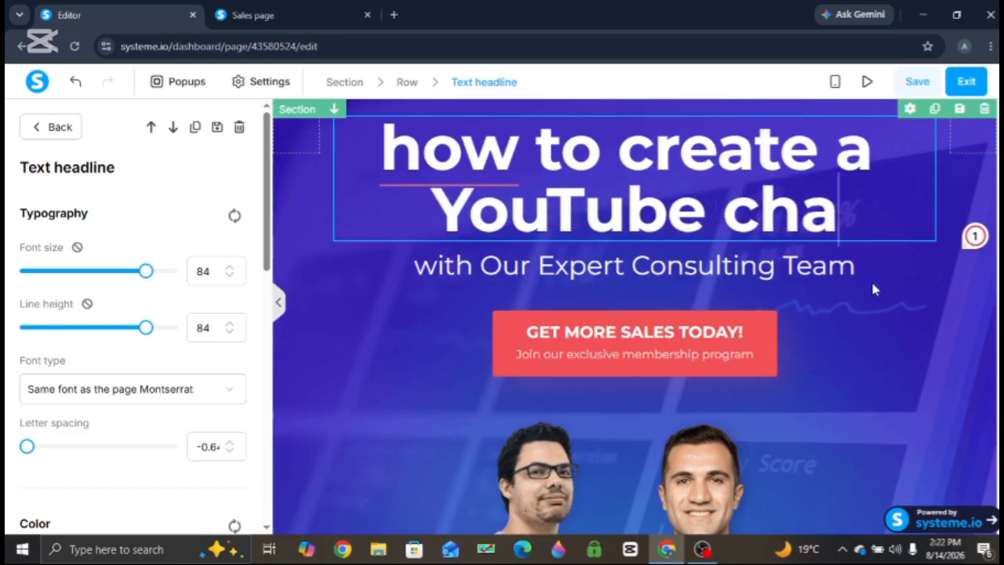
pyautogui.write('nnel')
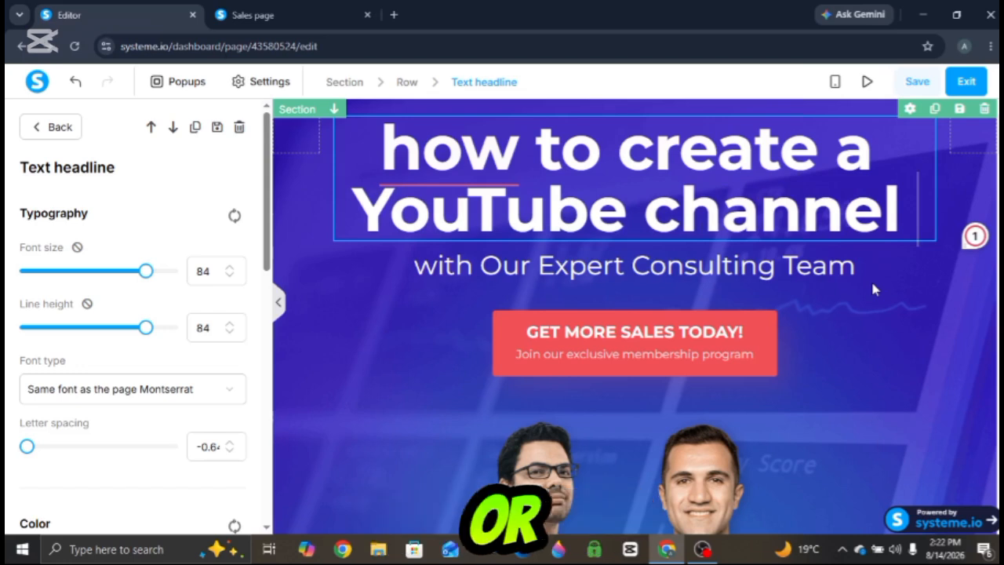
# - Replace the main headline text with "how to run facebook ads"
pyautogui.moveTo(366, 156); pyautogui.dragTo(940, 210)
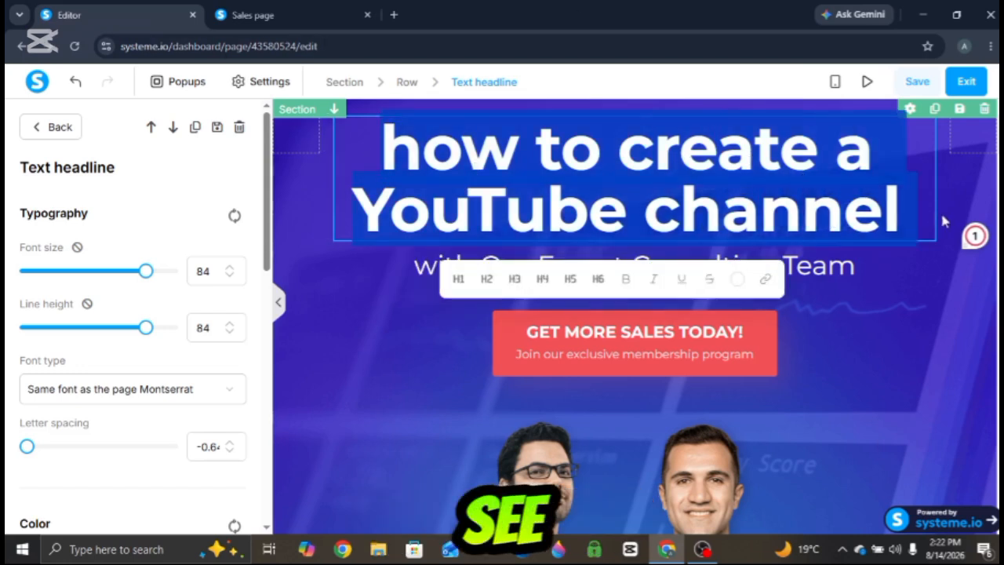
pyautogui.write('how to ')
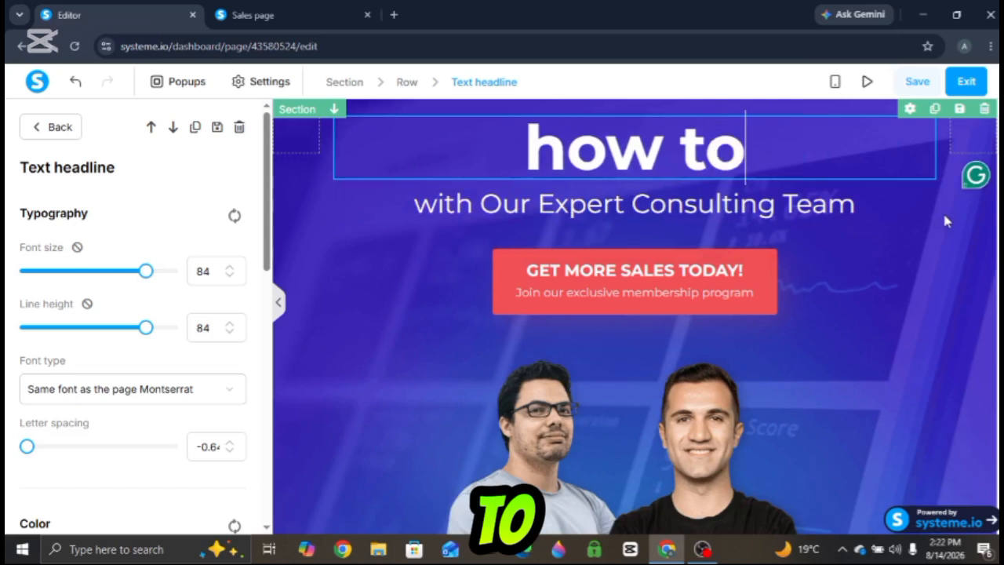
pyautogui.write('run ')
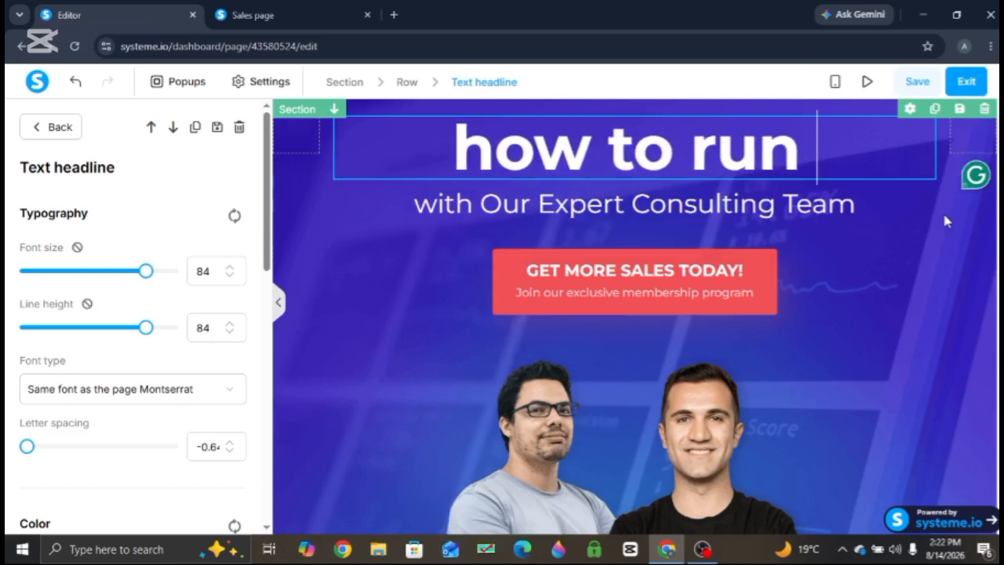
pyautogui.write('faceboo')
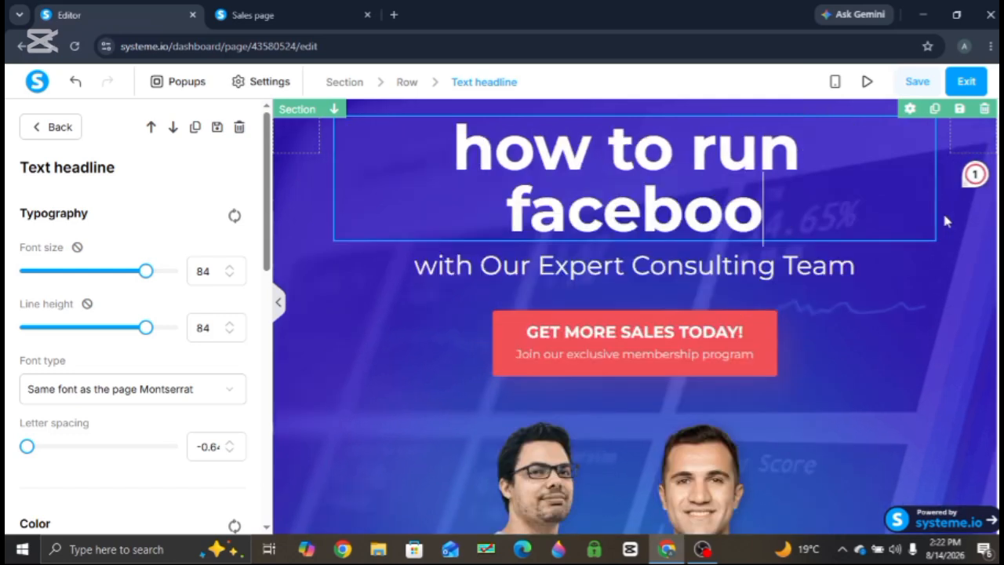
pyautogui.write('k ads')
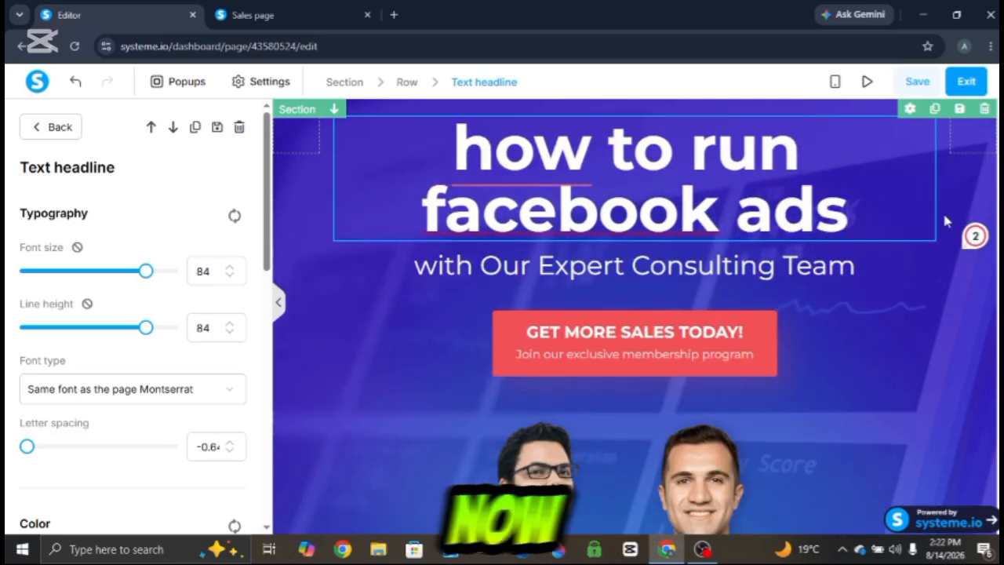
# - Make the whole main headline italic, underlined and red
pyautogui.moveTo(426, 139); pyautogui.dragTo(895, 188)
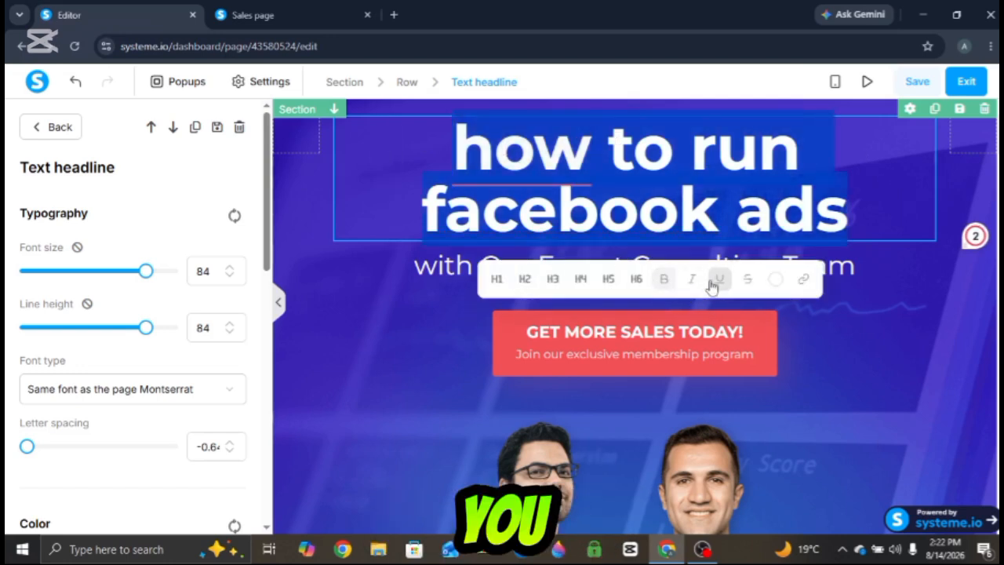
pyautogui.click(695, 281)
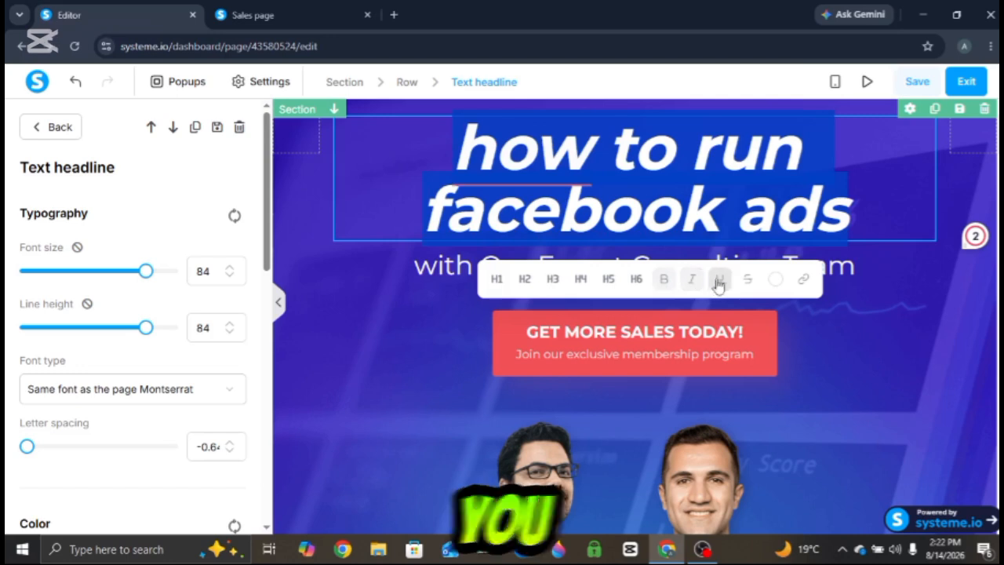
pyautogui.click(719, 281)
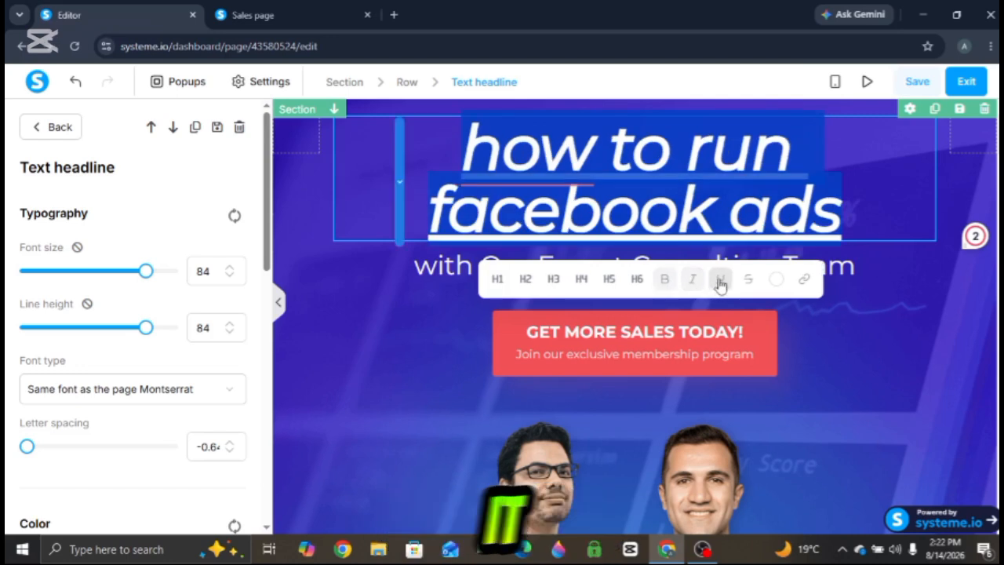
pyautogui.click(775, 280)
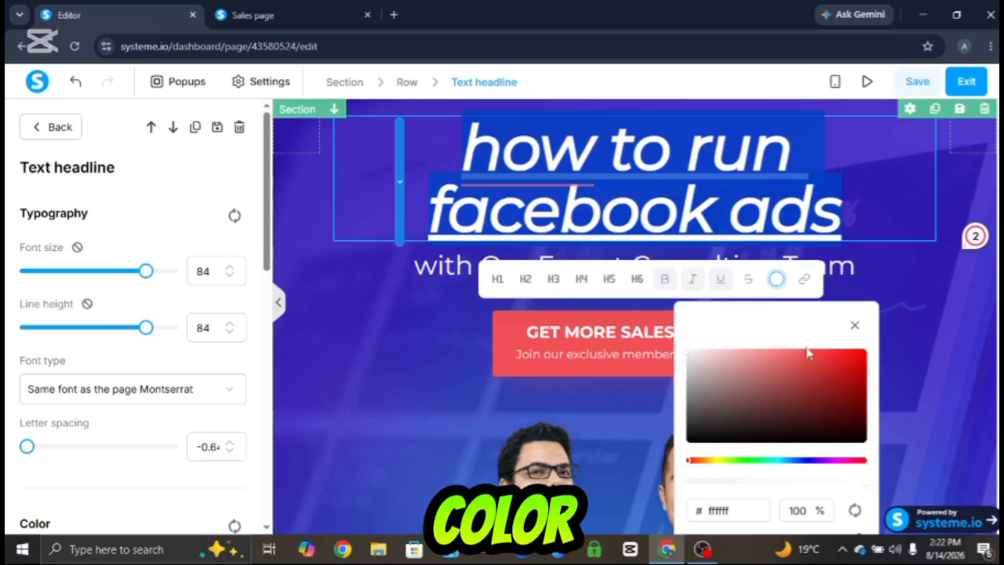
pyautogui.click(858, 355)
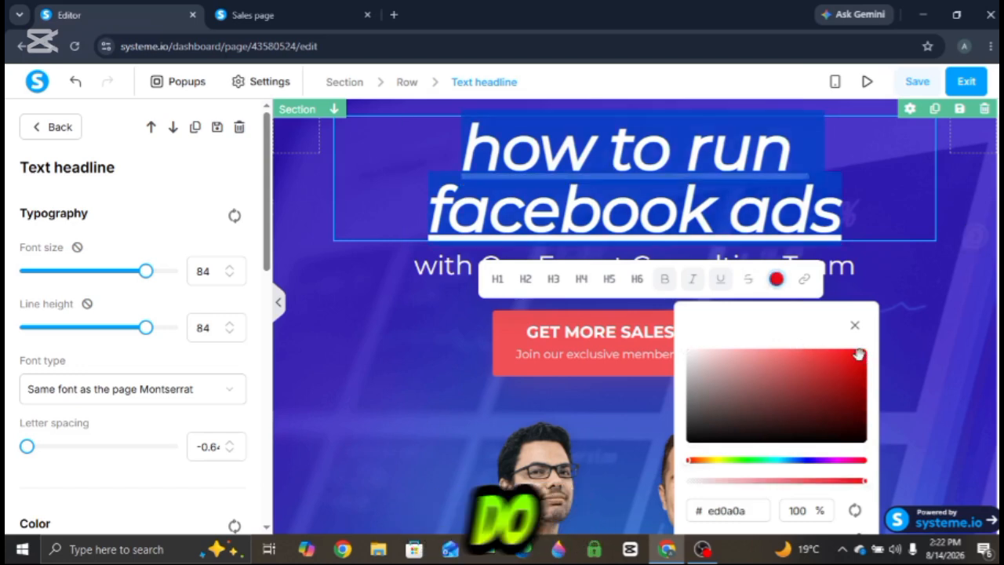
pyautogui.click(924, 292)
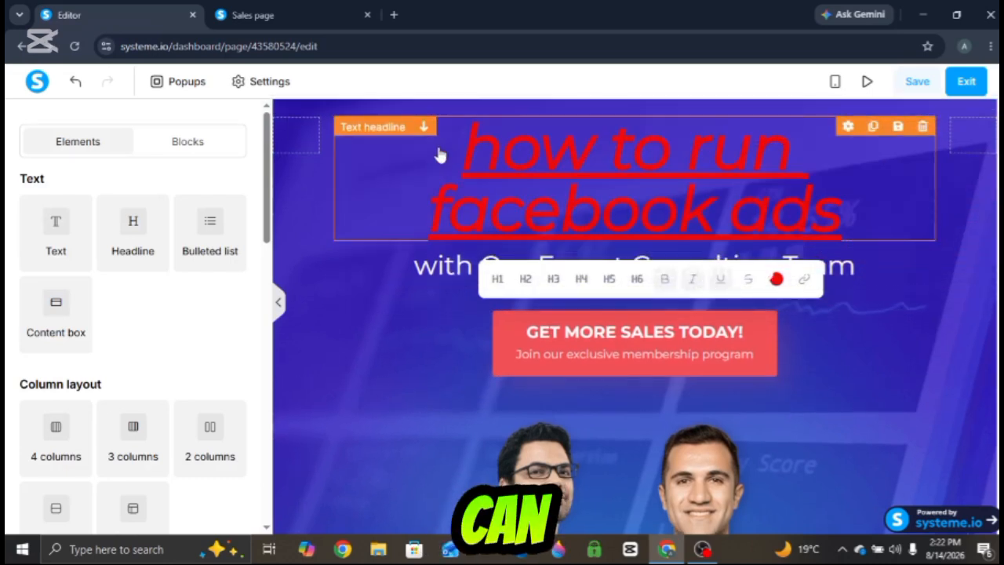
# - Set the headline's font size to 74 and its line height to 91
pyautogui.tripleClick(439, 148)
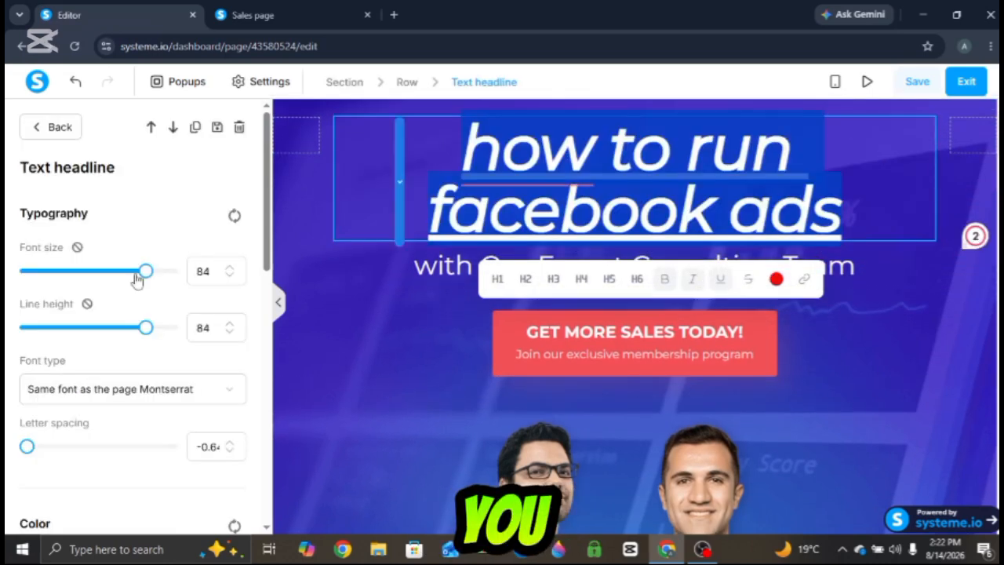
pyautogui.moveTo(142, 272)
pyautogui.mouseDown()
pyautogui.moveTo(83, 272)
pyautogui.moveTo(131, 271)
pyautogui.mouseUp()
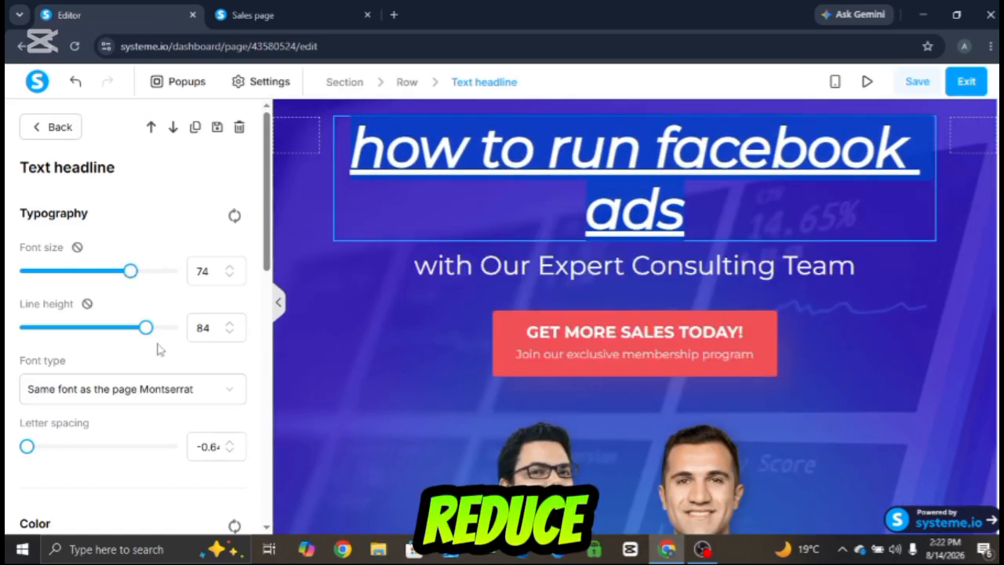
pyautogui.moveTo(139, 334); pyautogui.dragTo(157, 312)
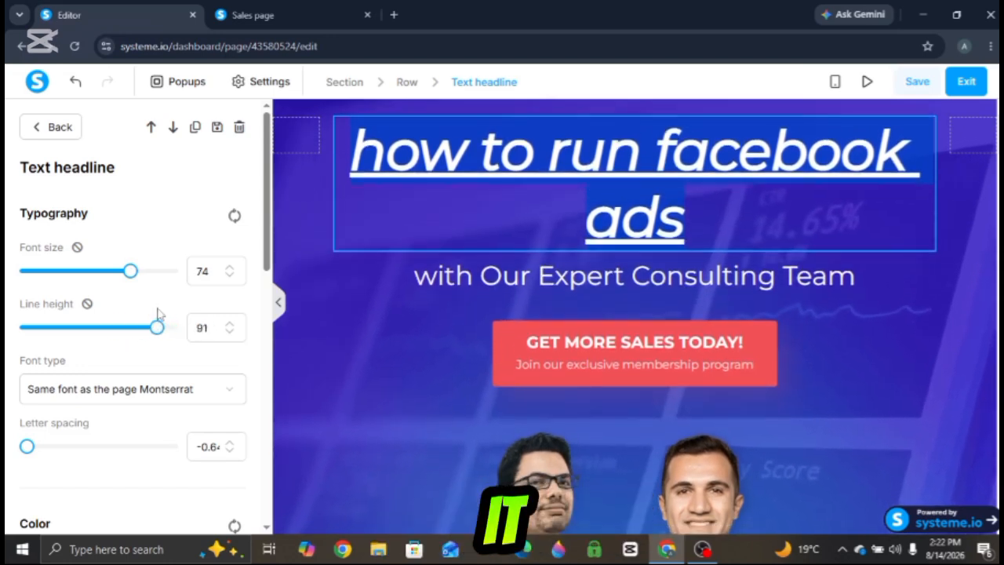
# - Switch the headline's font type to Google Fonts and then to Custom Fonts
pyautogui.scroll(-2, 251, 274)
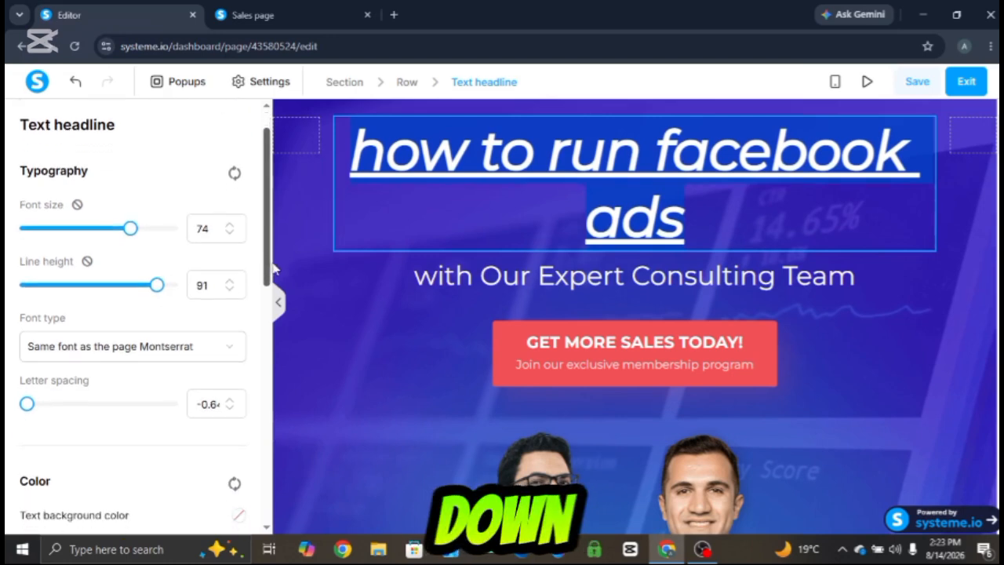
pyautogui.click(231, 311)
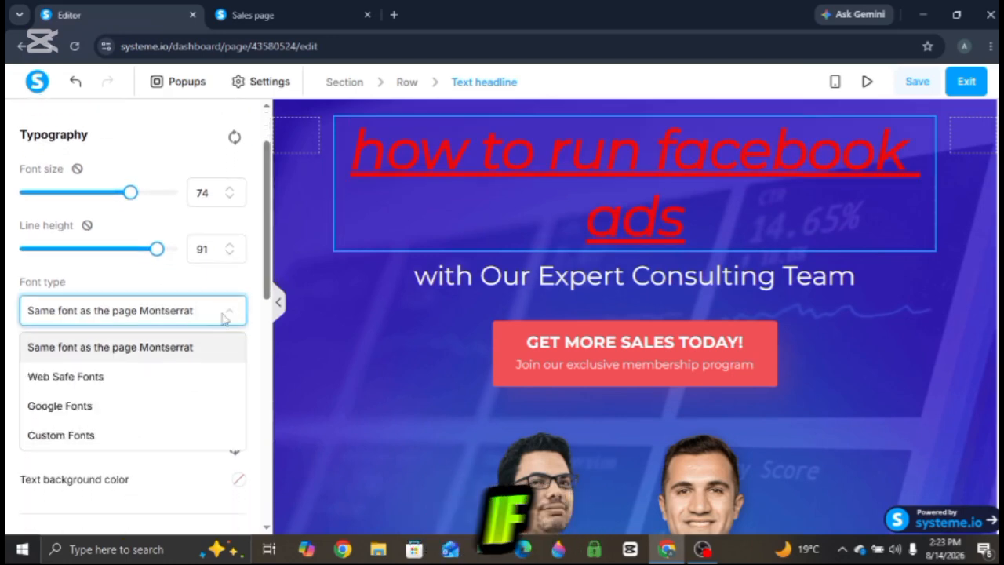
pyautogui.click(60, 405)
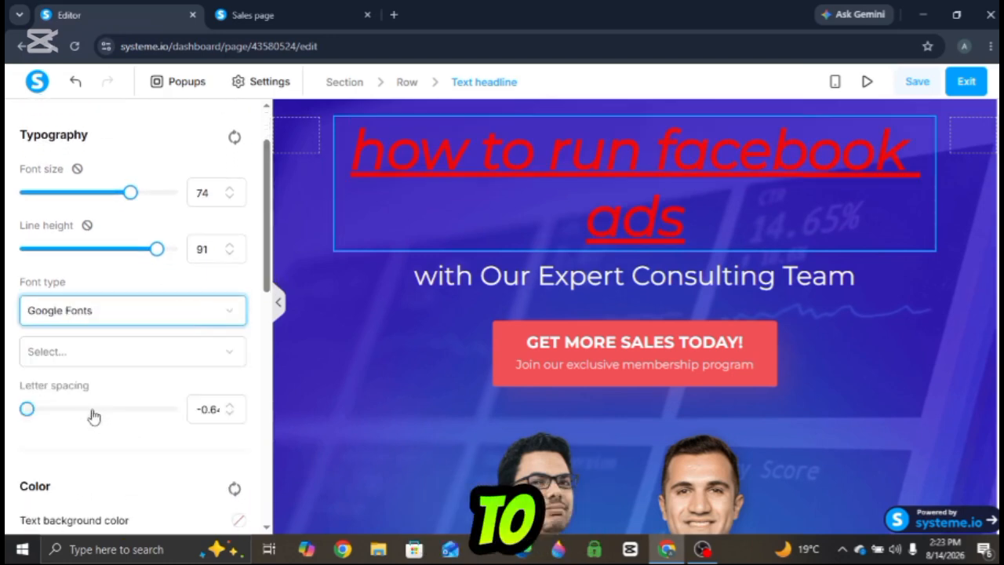
pyautogui.moveTo(346, 148); pyautogui.dragTo(773, 220)
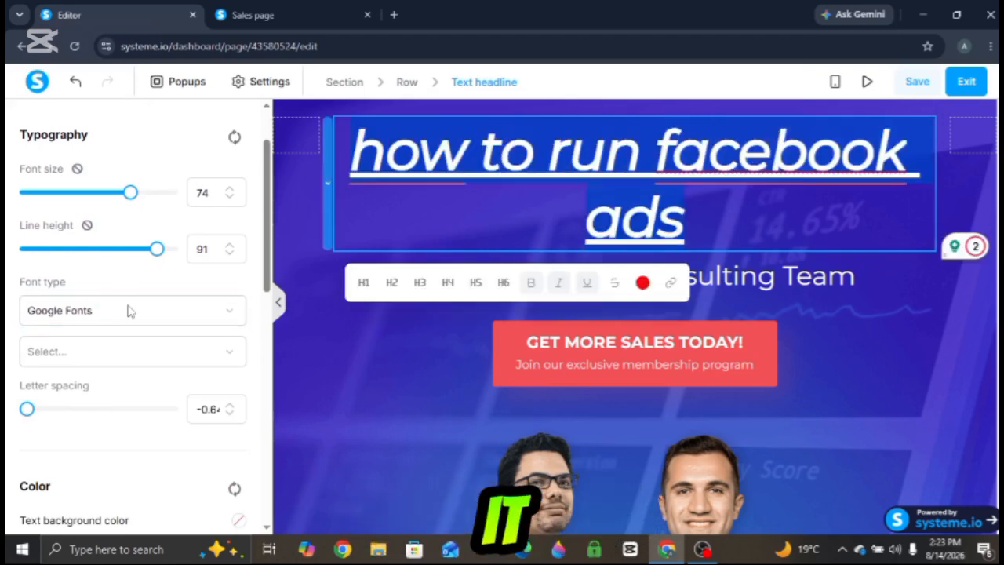
pyautogui.click(235, 311)
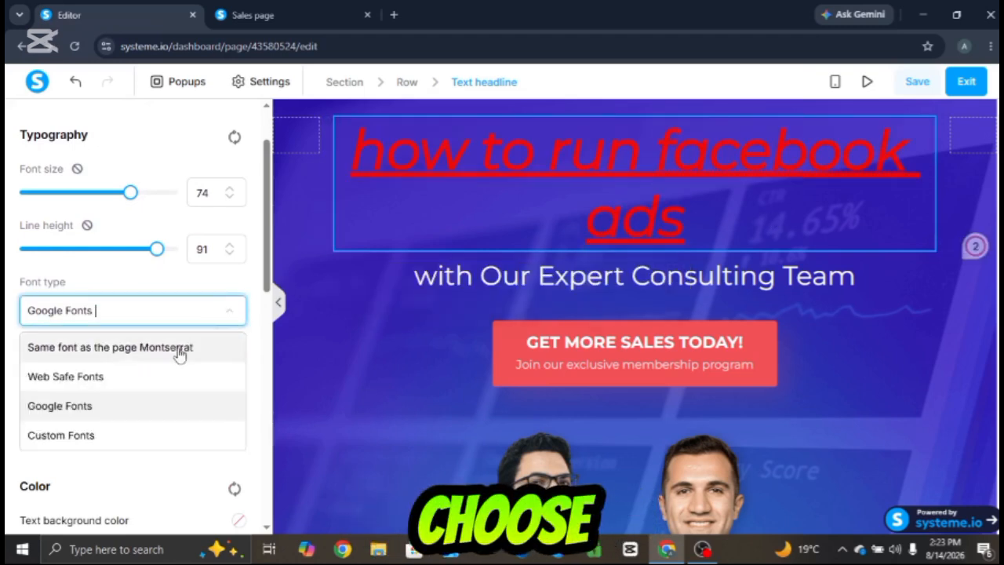
pyautogui.click(94, 436)
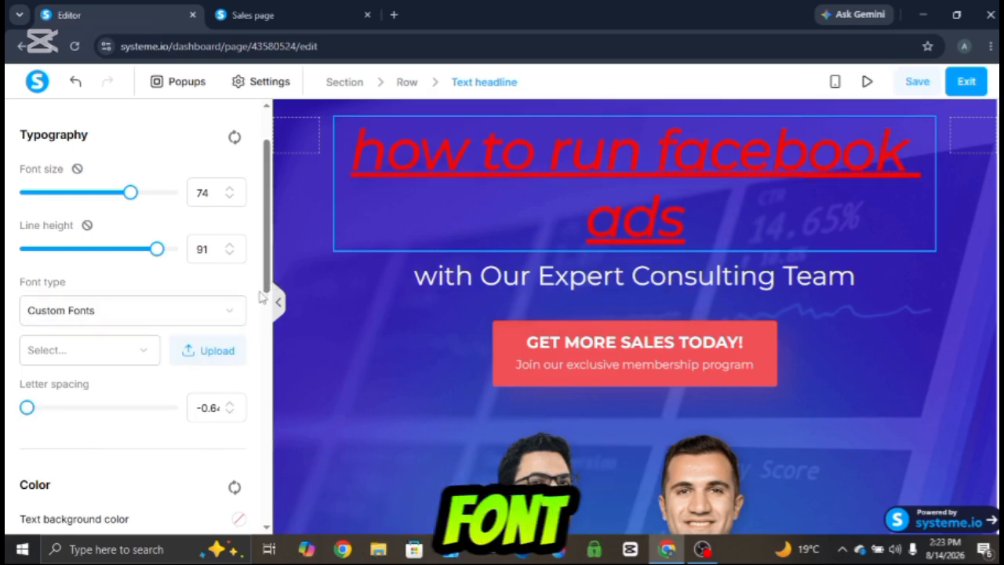
# - Give the headline a light grey text background color, efeded
pyautogui.moveTo(265, 270); pyautogui.dragTo(275, 348)
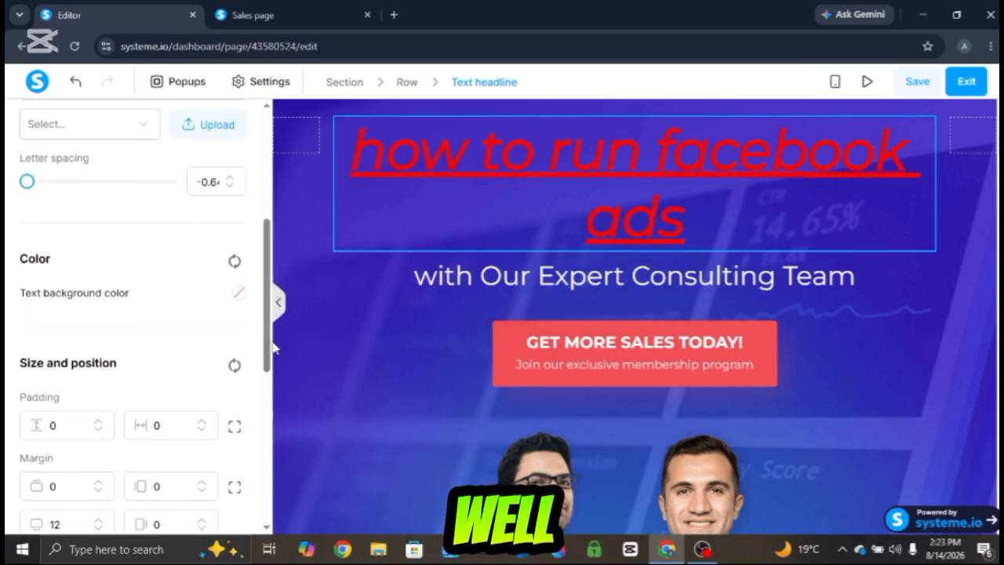
pyautogui.click(239, 294)
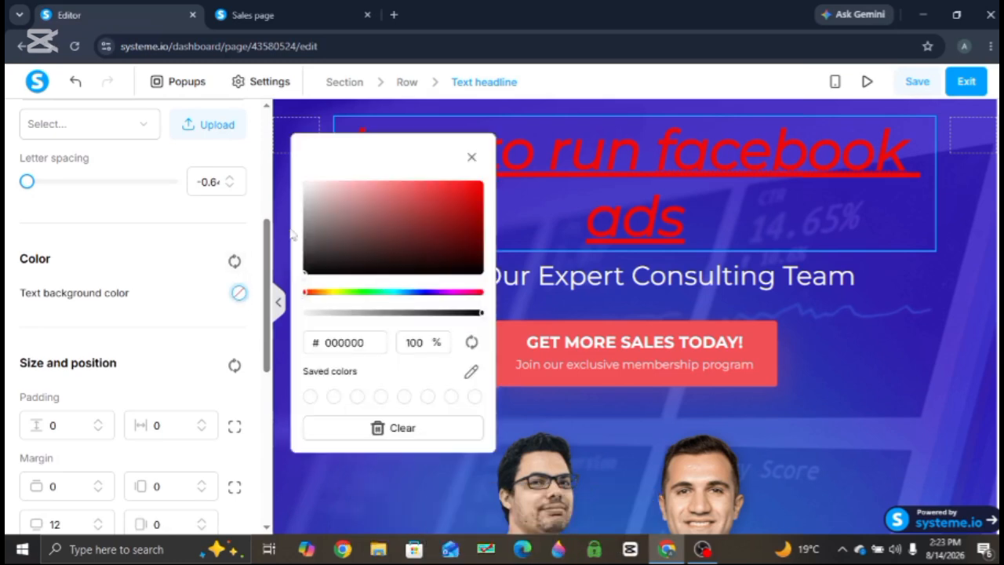
pyautogui.click(305, 188)
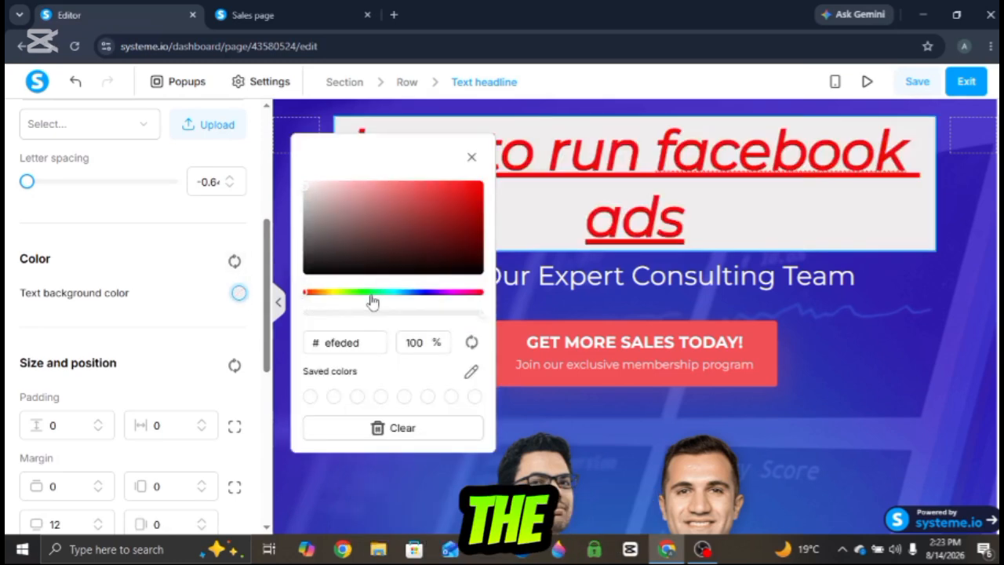
pyautogui.click(801, 393)
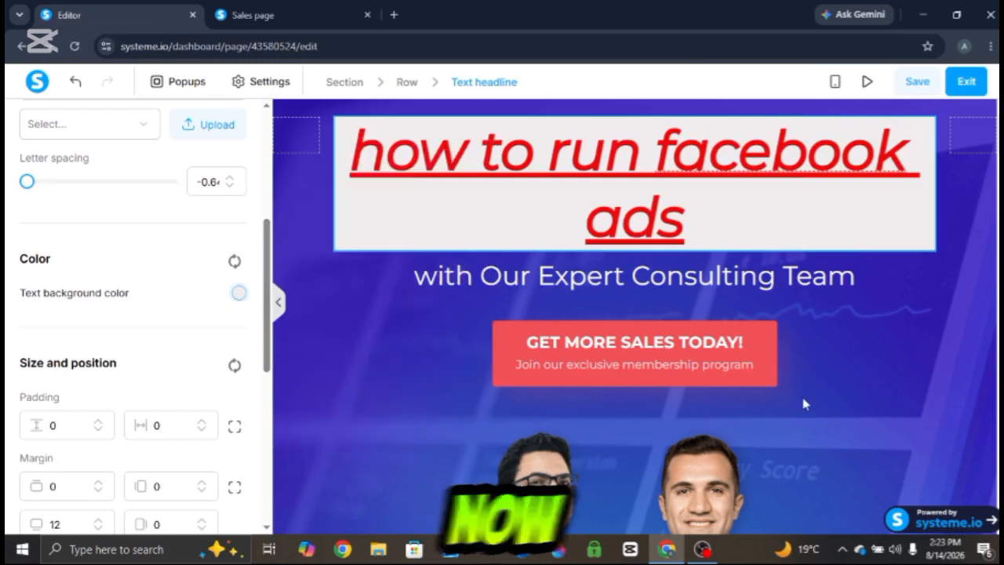
pyautogui.click(801, 393)
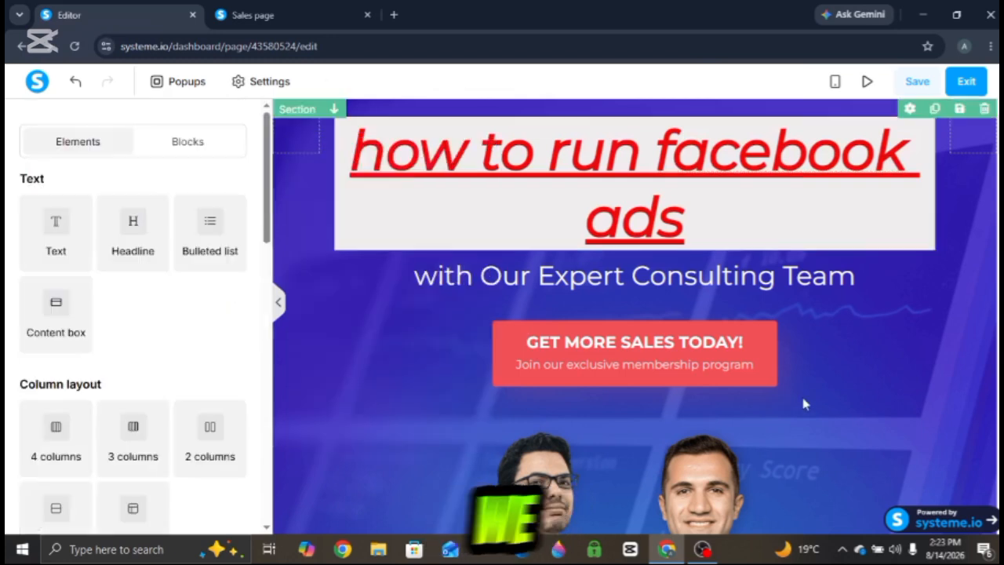
# - Increase the headline's vertical padding to 21
pyautogui.doubleClick(341, 183)
pyautogui.scroll(-2, 269, 272)
pyautogui.moveTo(269, 272); pyautogui.dragTo(290, 354)
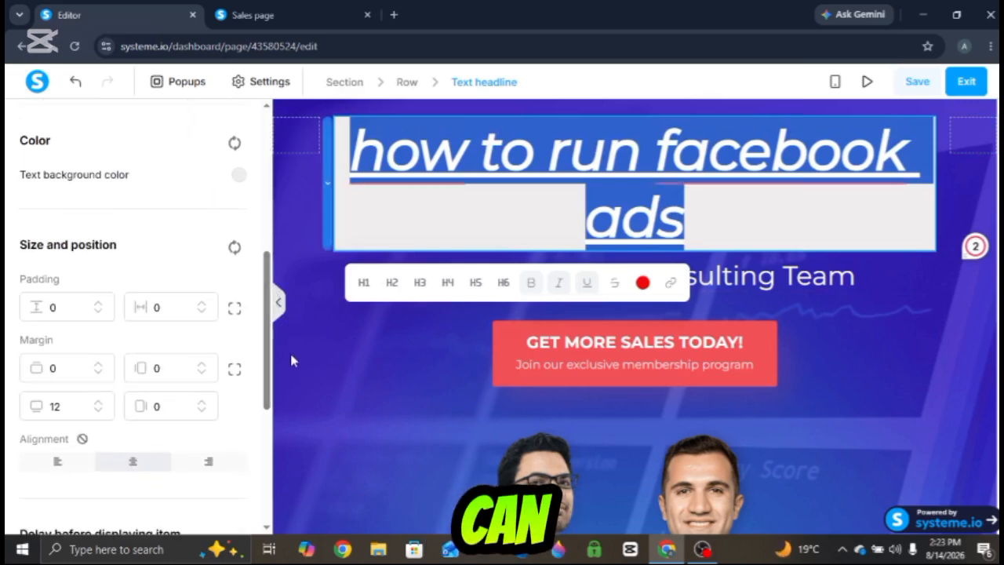
pyautogui.click(96, 316)
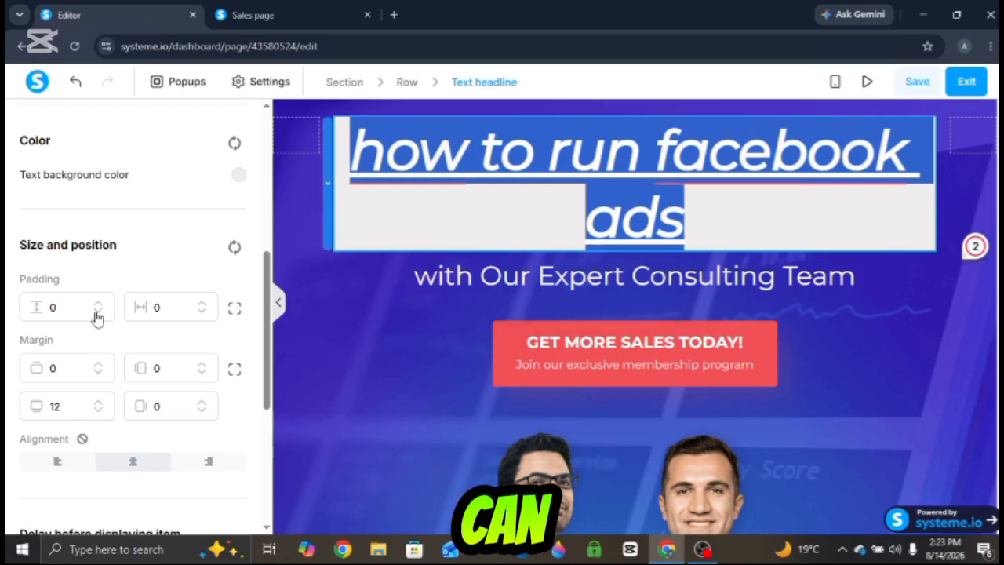
pyautogui.scroll(10, 100, 309)
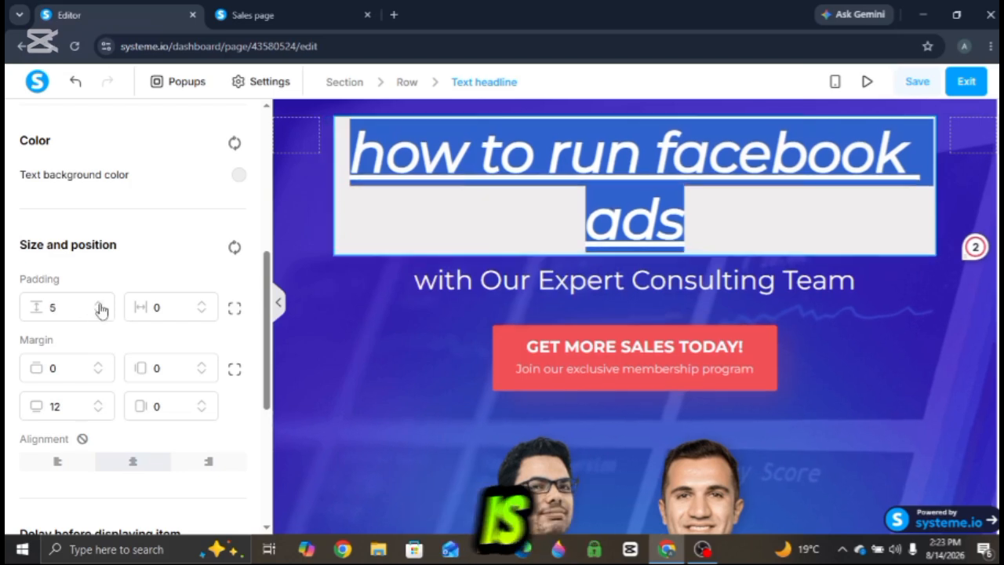
pyautogui.scroll(10, 100, 310)
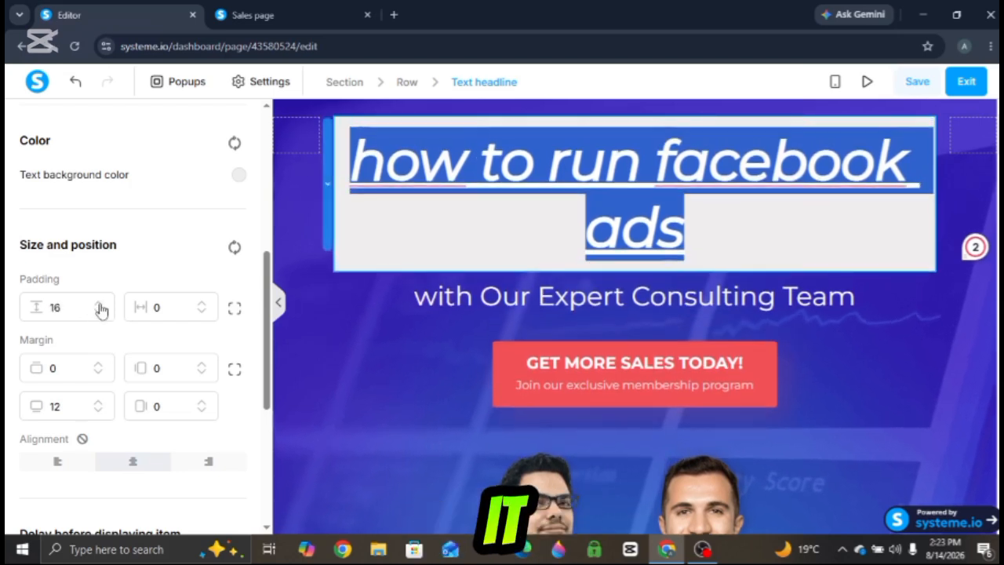
pyautogui.scroll(1, 101, 309)
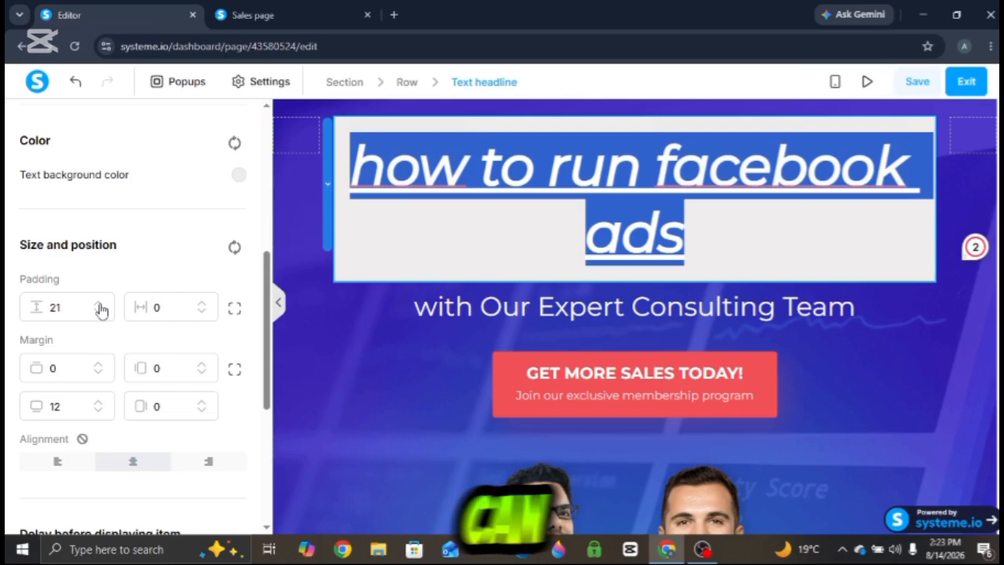
# - Replace the subtitle below the headline with "step by step tutorial"
pyautogui.click(451, 340)
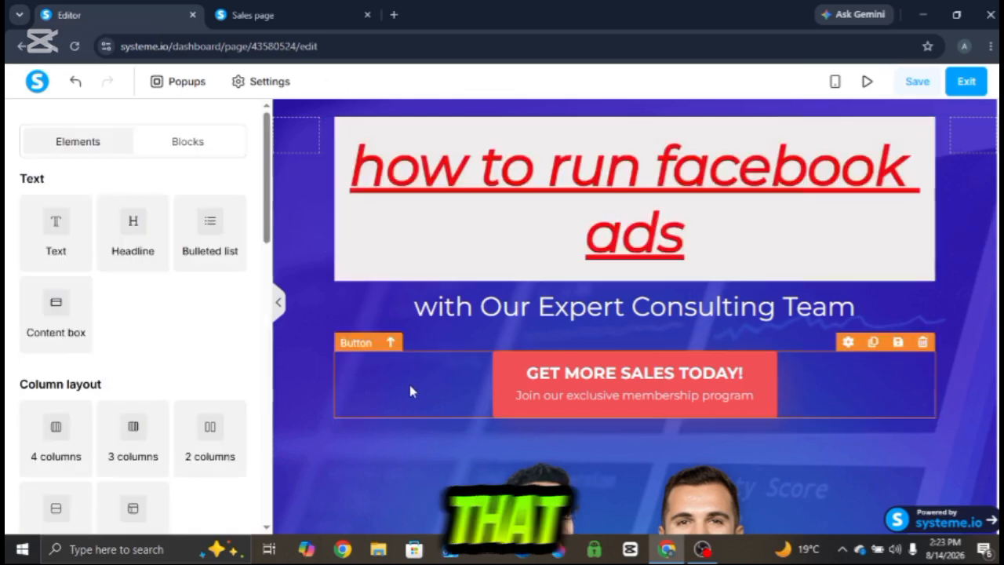
pyautogui.click(545, 314)
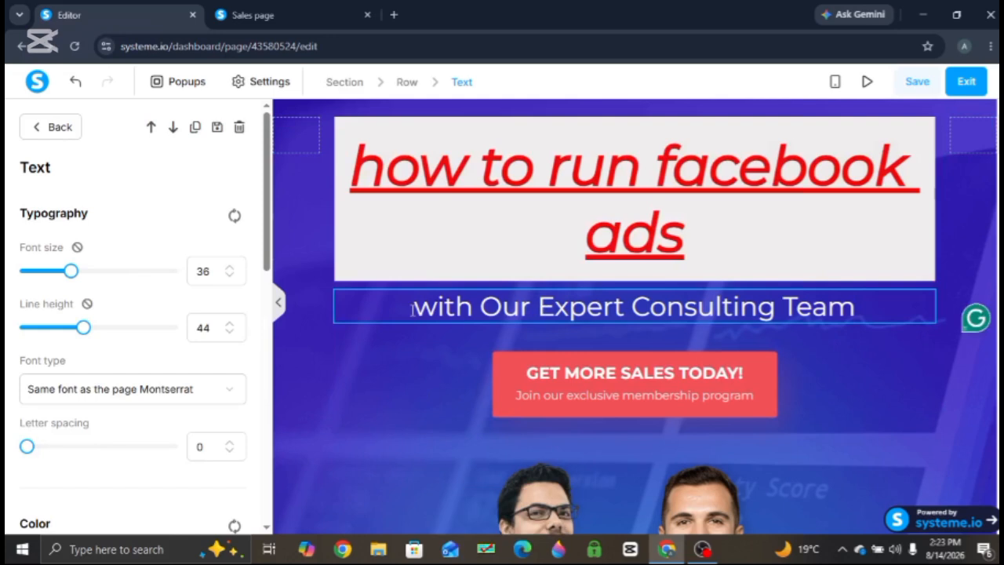
pyautogui.click(925, 313)
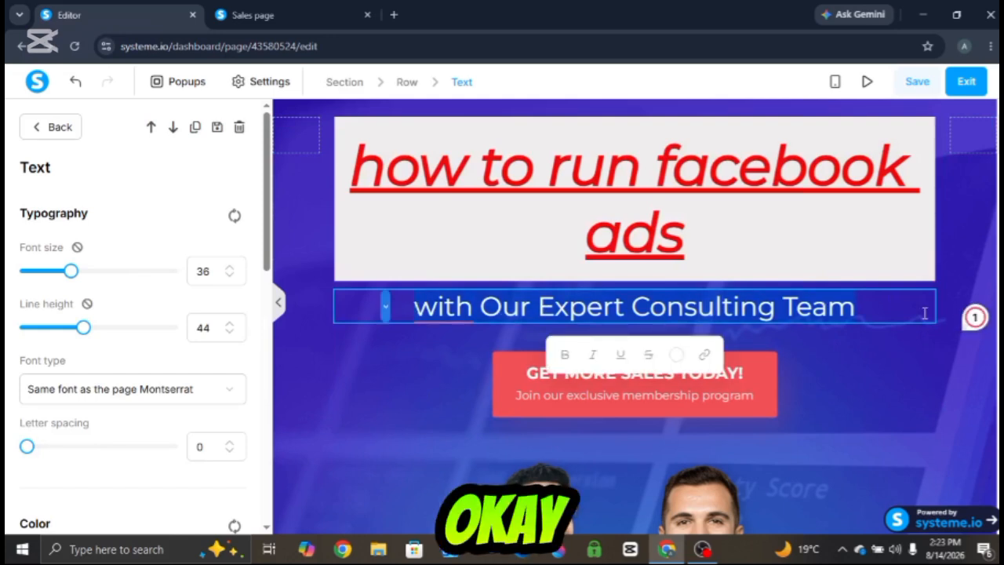
pyautogui.write('step by st')
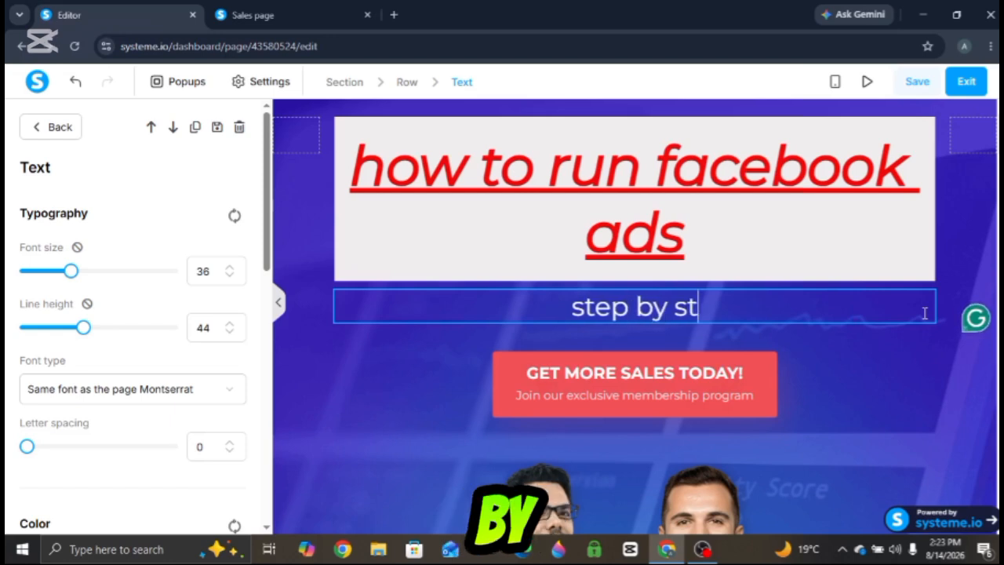
pyautogui.write('ep ')
pyautogui.write('tutor')
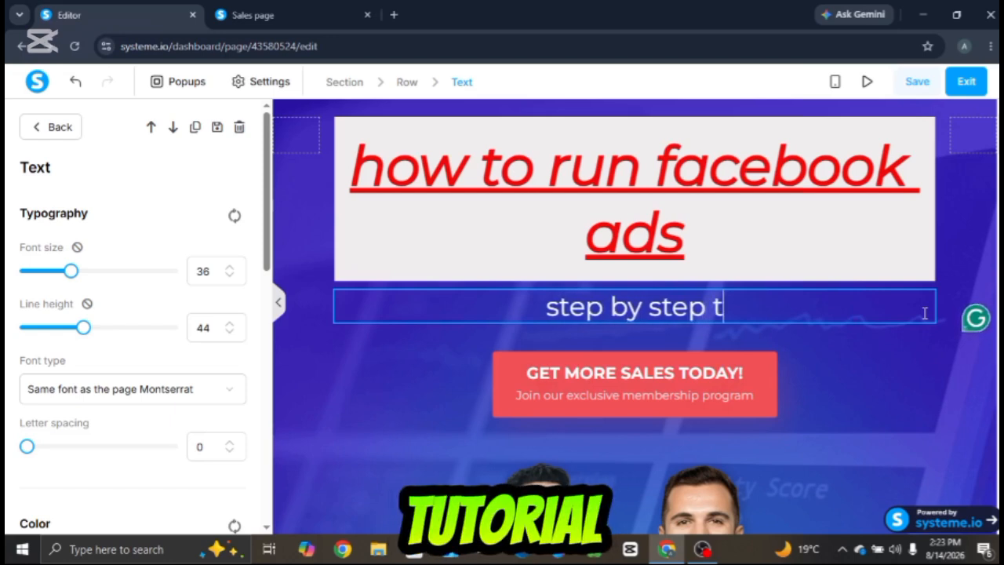
pyautogui.write('ial')
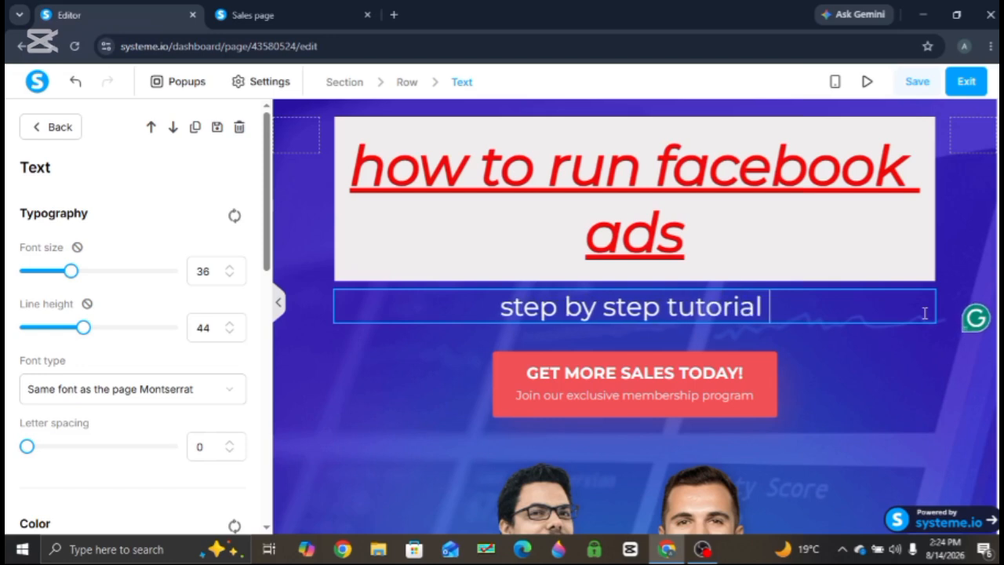
# - Color the subtitle text green
pyautogui.moveTo(497, 302); pyautogui.dragTo(852, 298)
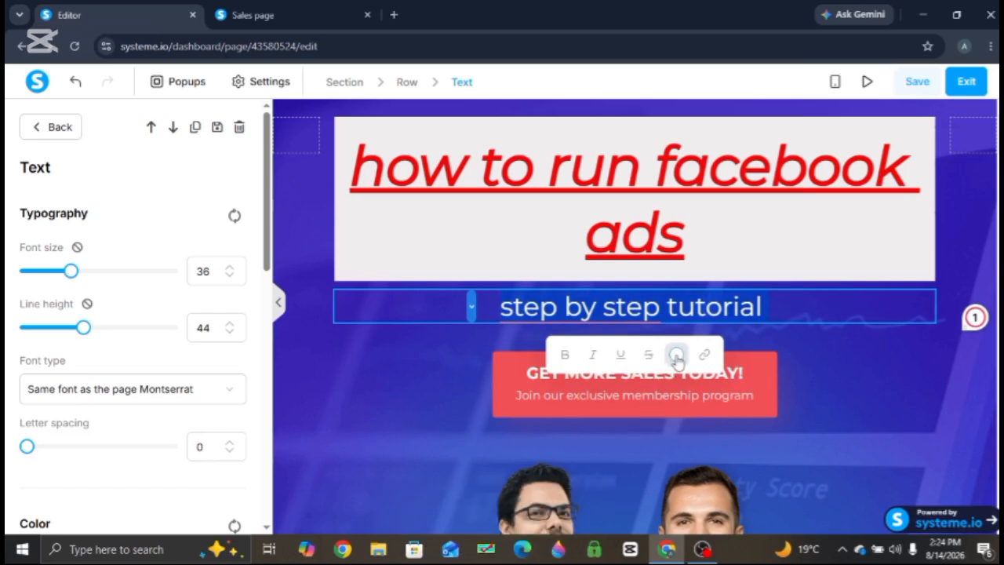
pyautogui.click(677, 355)
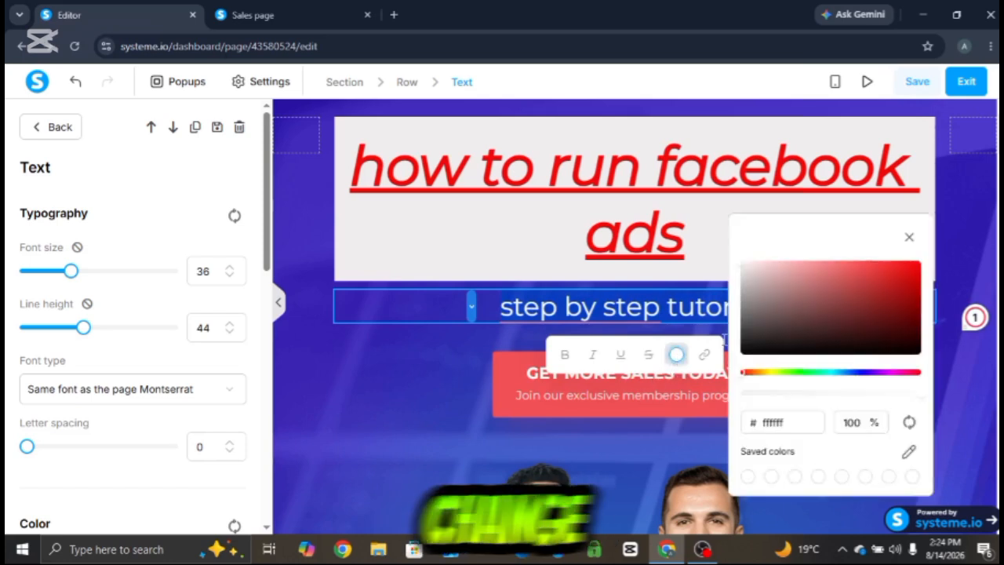
pyautogui.click(803, 371)
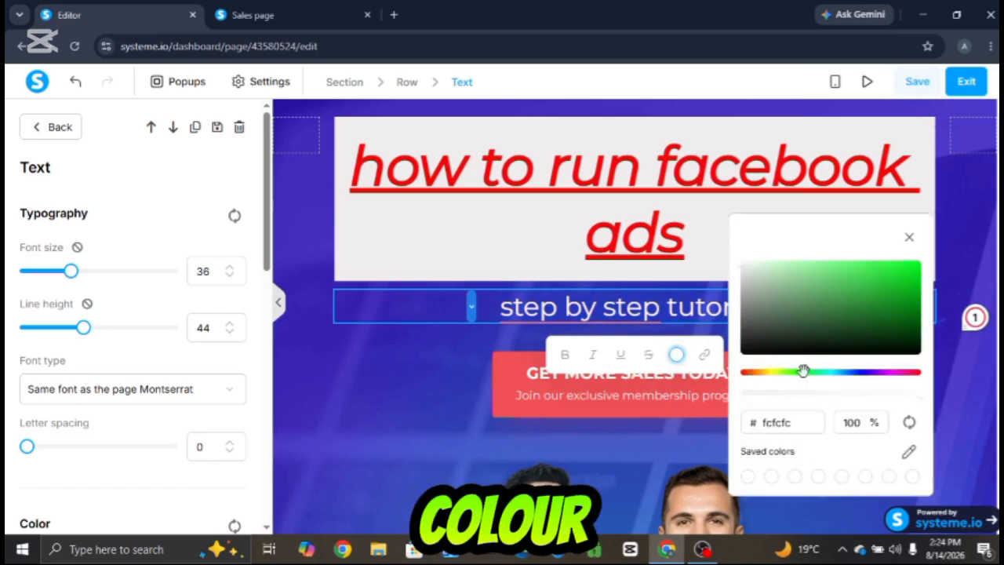
pyautogui.click(907, 273)
pyautogui.click(415, 375)
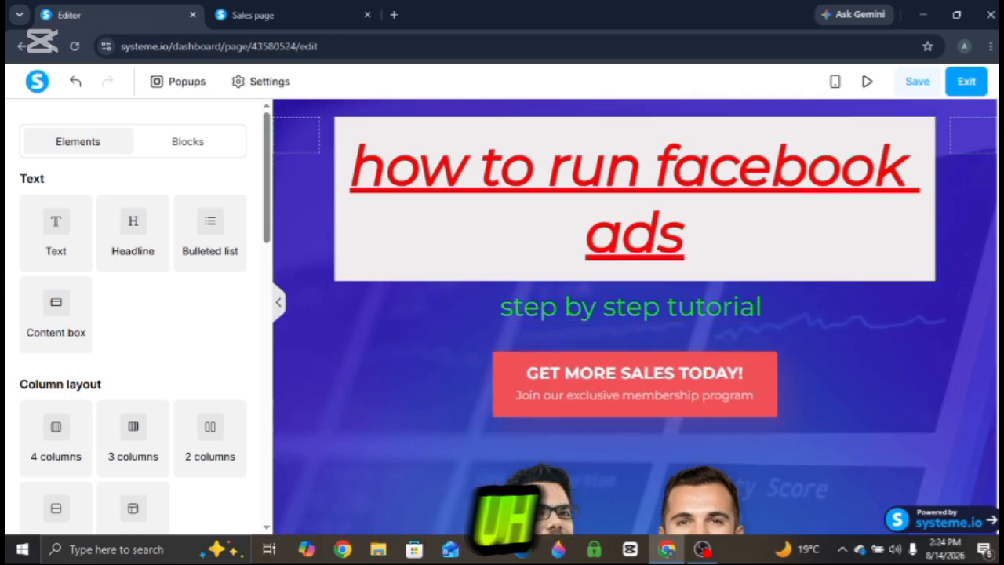
# - Add a Video element to the page below the call-to-action button
pyautogui.scroll(-3, 636, 316)
pyautogui.scroll(3, 636, 316)
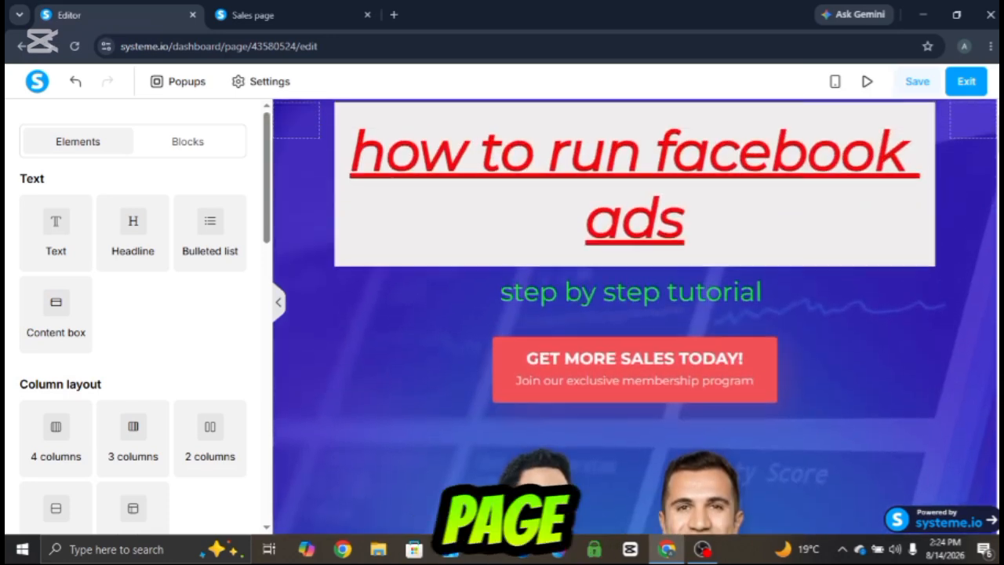
pyautogui.scroll(-1, 635, 317)
pyautogui.scroll(-2, 635, 317)
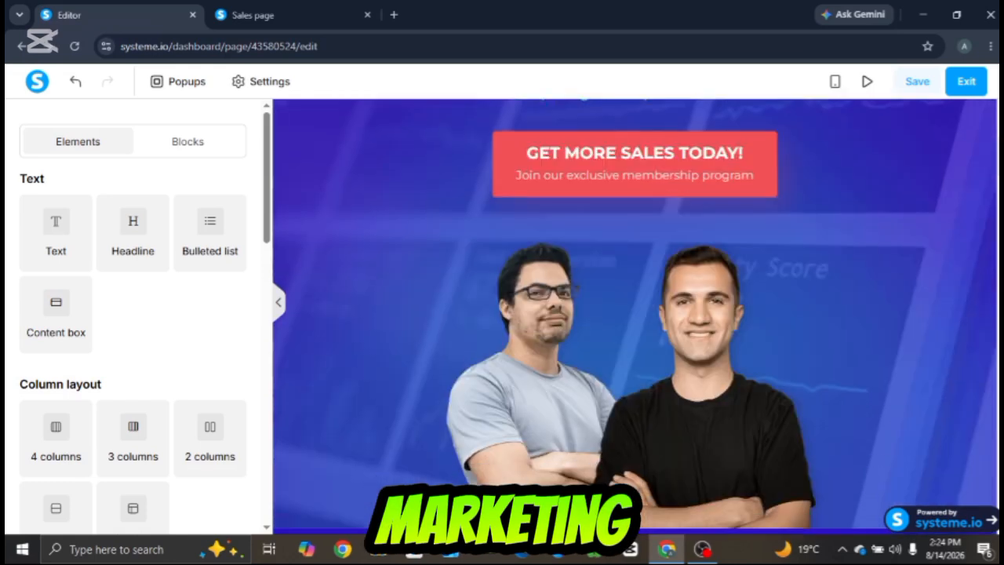
pyautogui.scroll(2, 636, 317)
pyautogui.scroll(1, 636, 317)
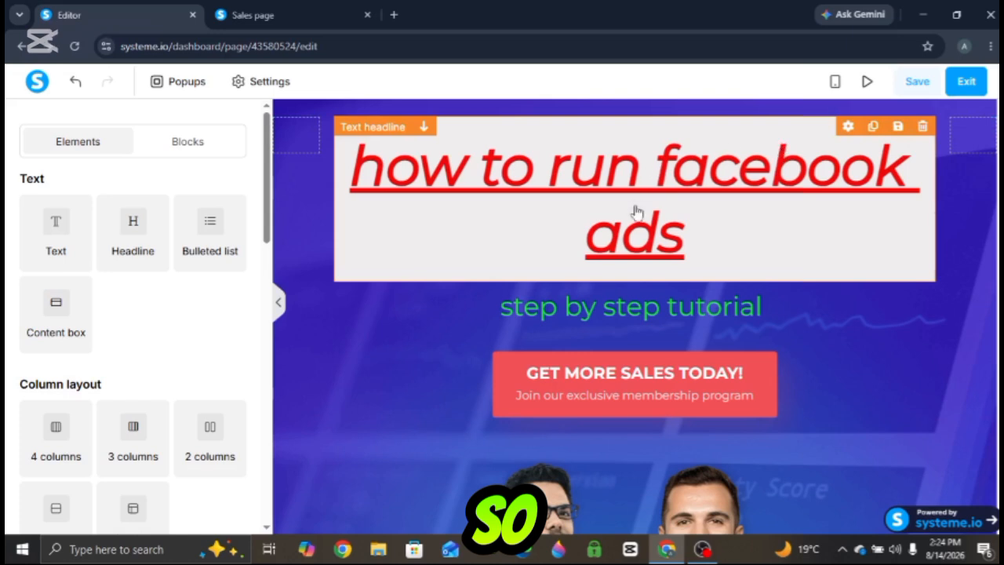
pyautogui.moveTo(267, 227); pyautogui.dragTo(270, 255)
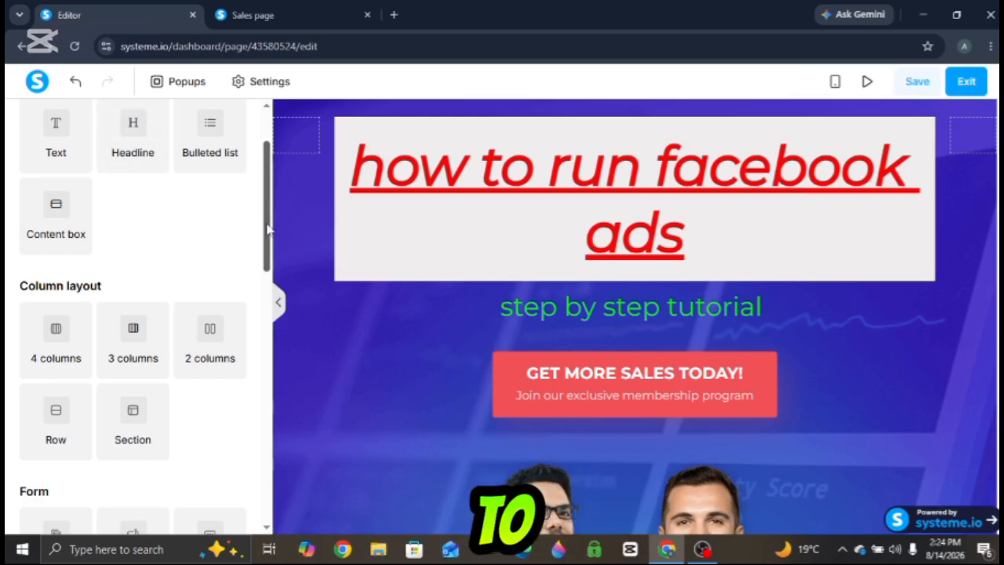
pyautogui.scroll(-2, 270, 231)
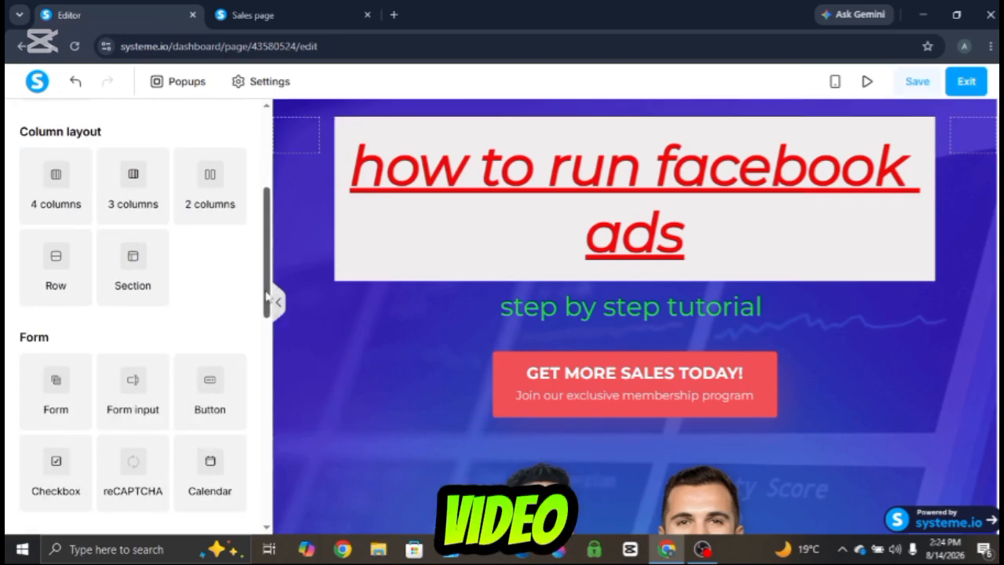
pyautogui.moveTo(266, 297); pyautogui.dragTo(267, 362)
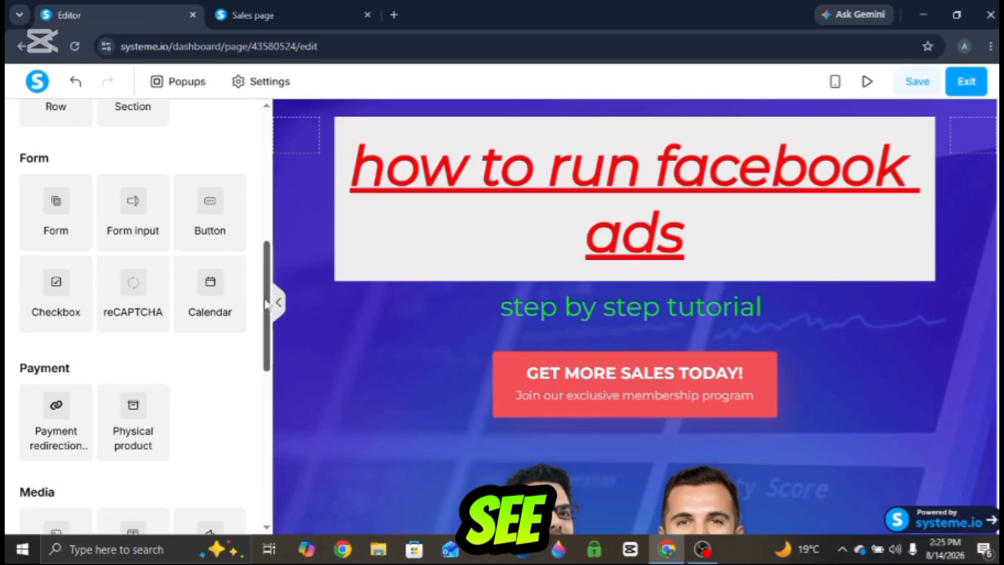
pyautogui.moveTo(266, 253); pyautogui.dragTo(267, 125)
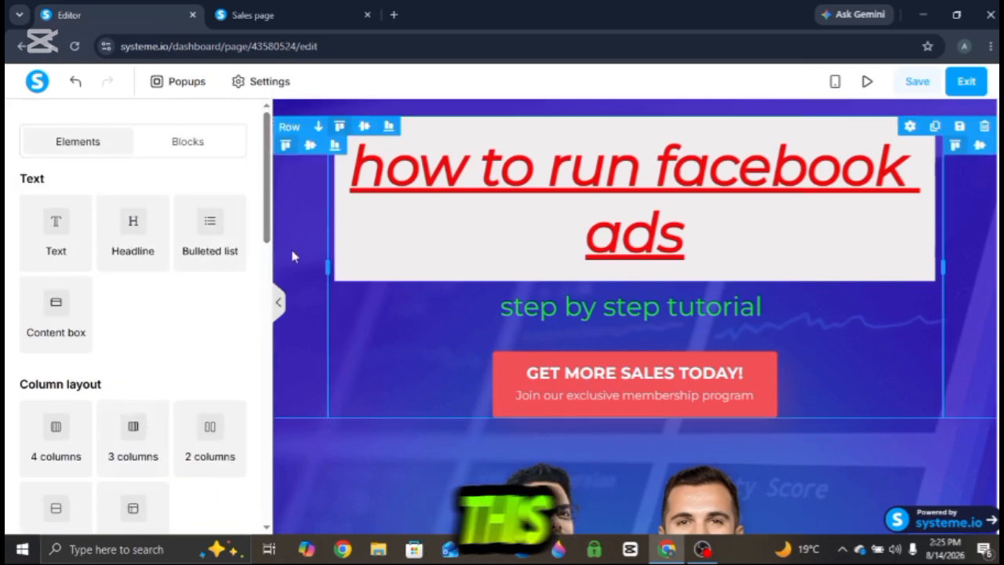
pyautogui.moveTo(267, 218); pyautogui.dragTo(288, 395)
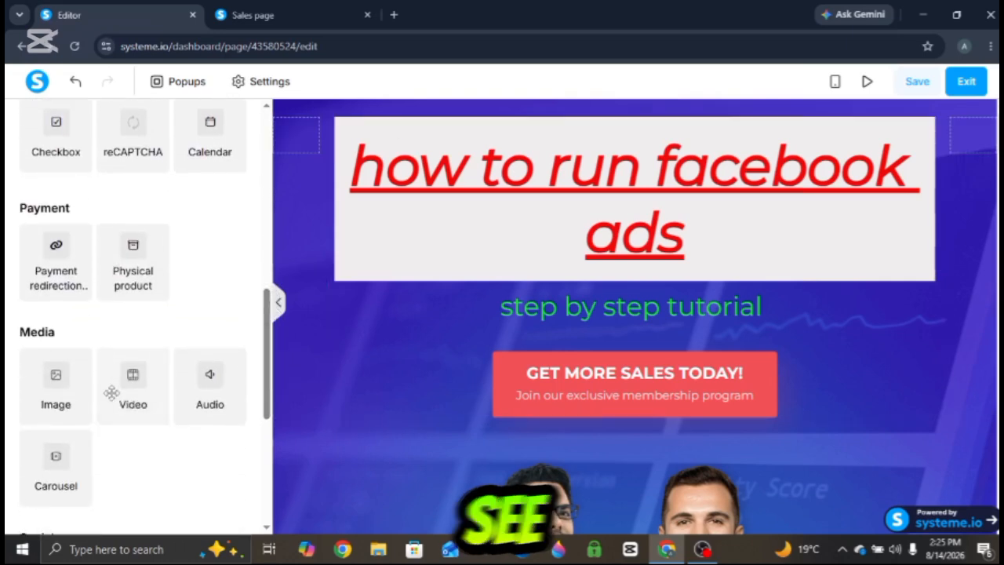
pyautogui.moveTo(134, 381); pyautogui.dragTo(617, 331)
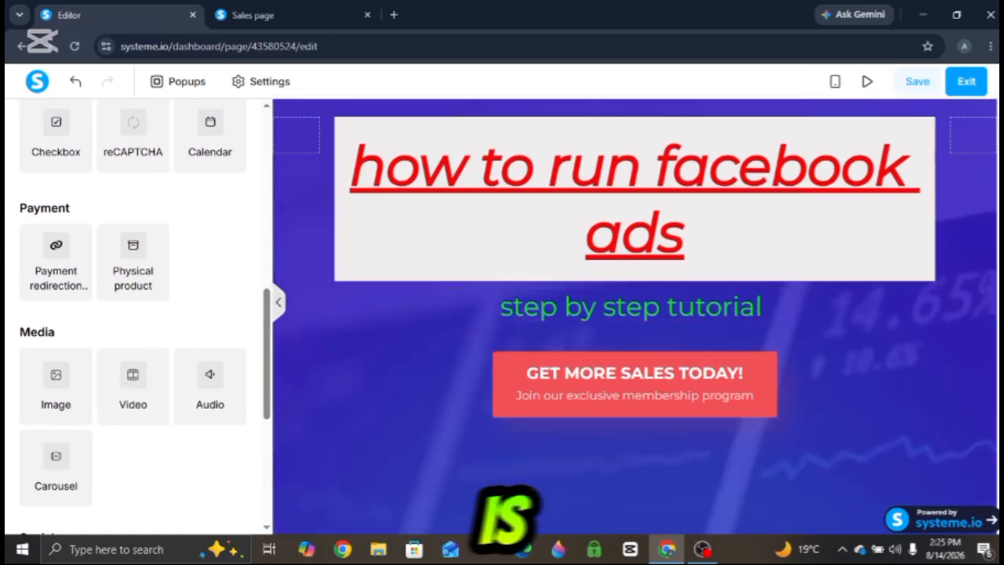
# - Delete the newly added video element below the button
pyautogui.scroll(-7, 903, 216)
pyautogui.scroll(6, 903, 216)
pyautogui.scroll(-3, 903, 216)
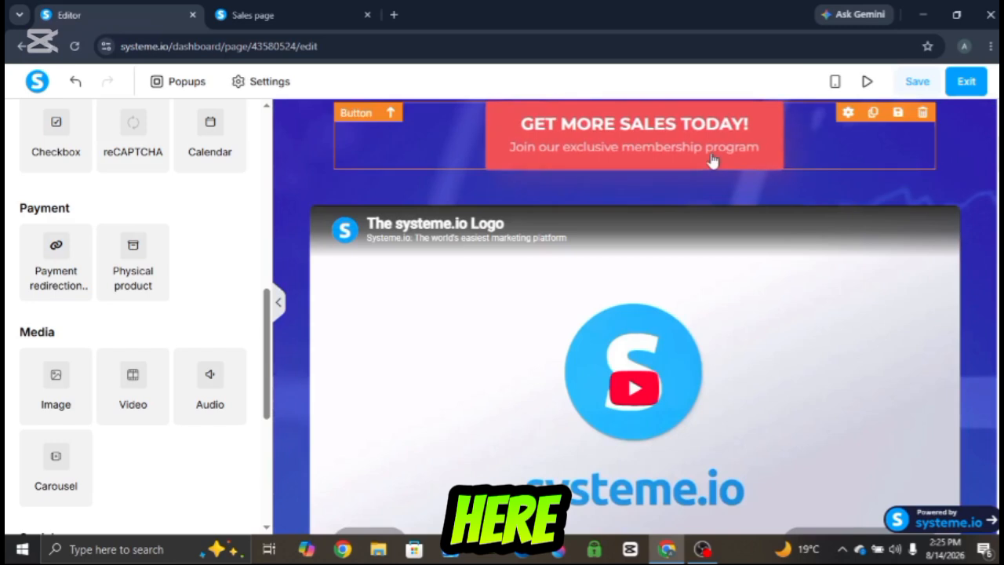
pyautogui.moveTo(712, 170); pyautogui.dragTo(690, 539)
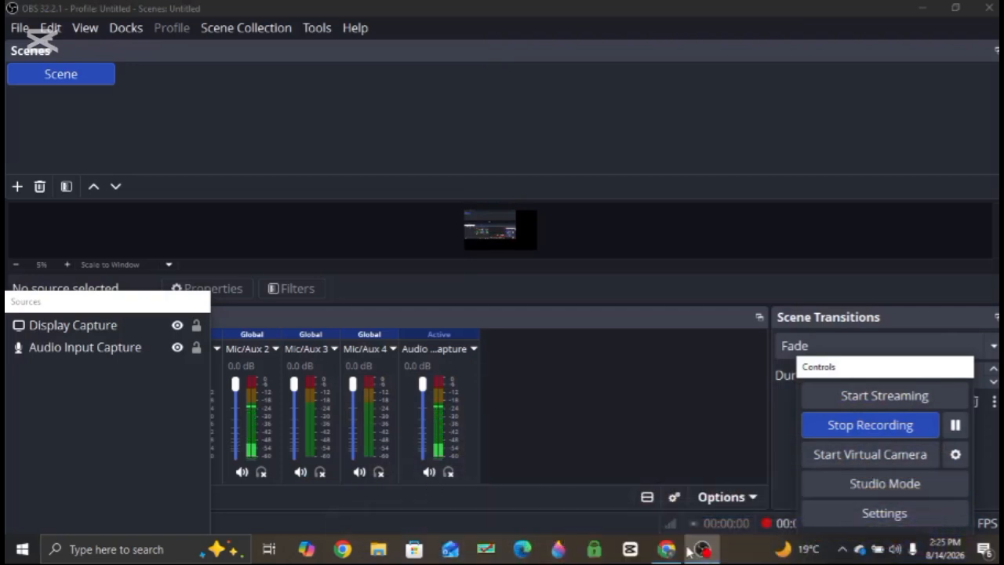
pyautogui.click(665, 549)
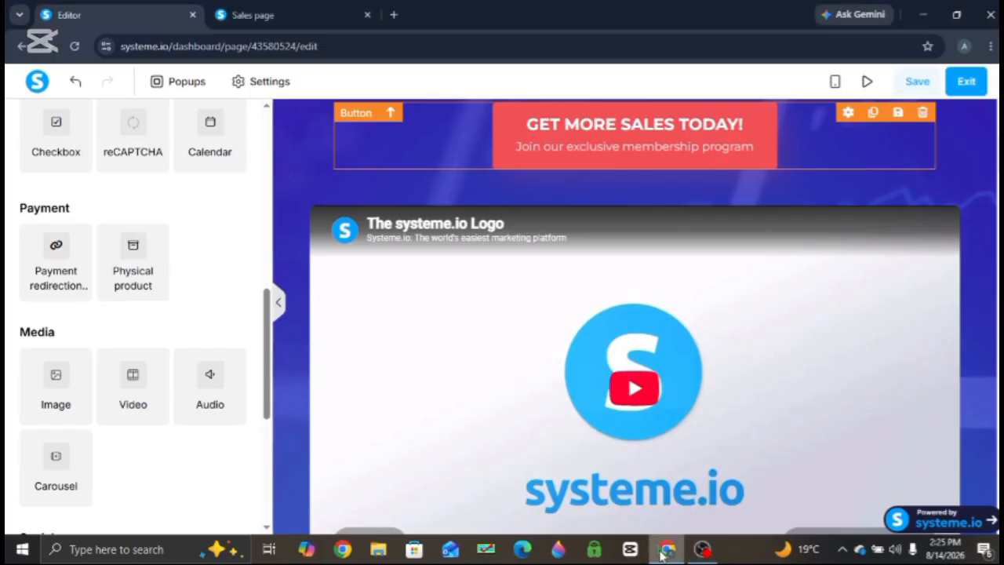
pyautogui.moveTo(949, 213)
pyautogui.click(947, 196)
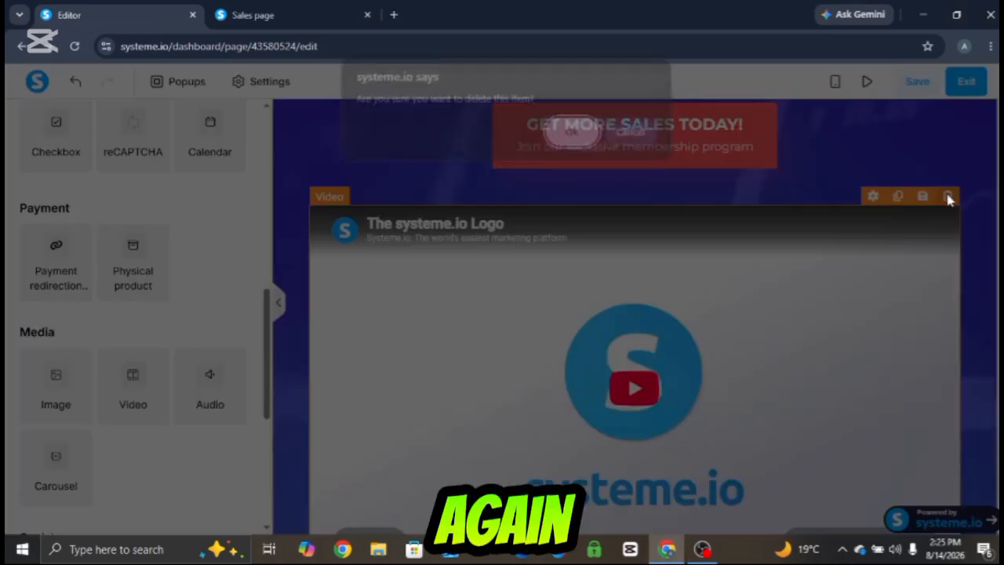
pyautogui.click(571, 145)
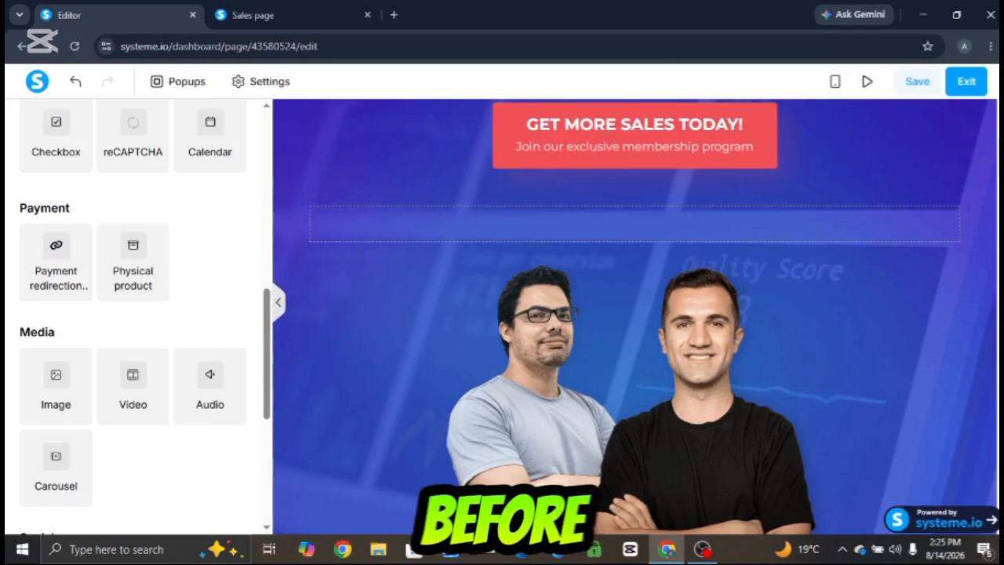
# - Insert a Video element between the subtitle and the call-to-action button
pyautogui.scroll(3, 634, 316)
pyautogui.scroll(-1, 635, 316)
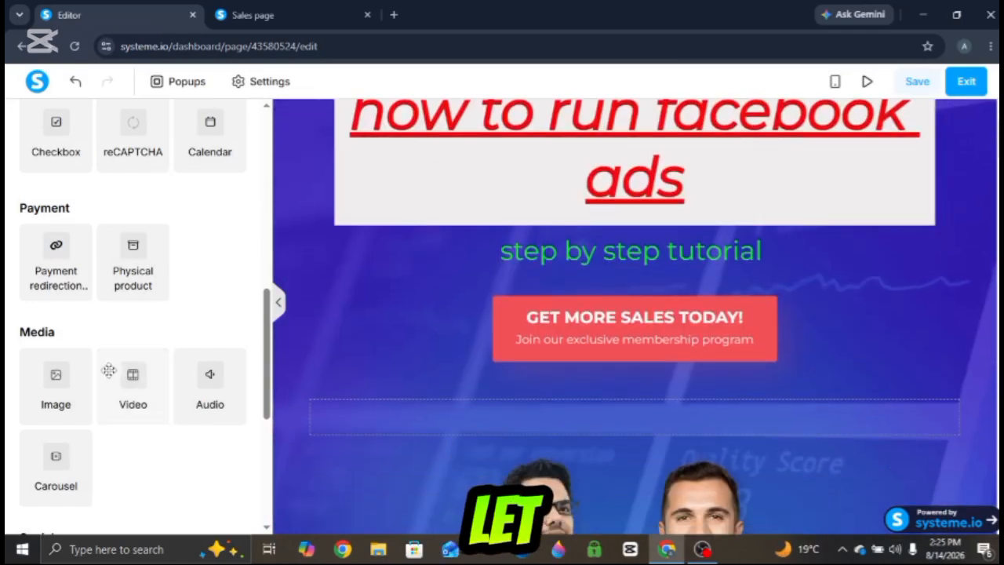
pyautogui.moveTo(132, 387); pyautogui.dragTo(645, 259)
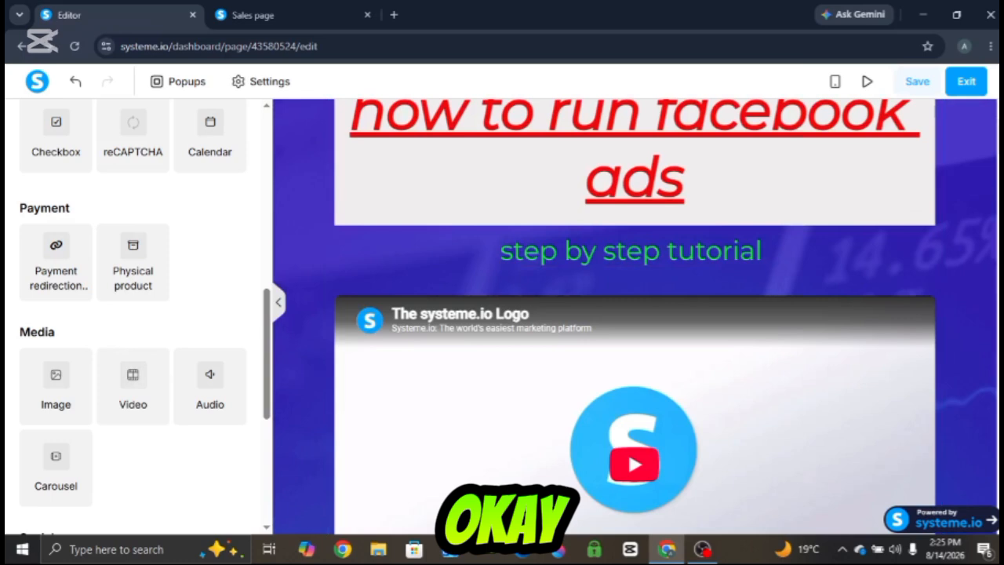
# - Open the new video element's settings and select its current URL
pyautogui.scroll(-1, 993, 196)
pyautogui.scroll(-2, 873, 167)
pyautogui.scroll(-2, 872, 166)
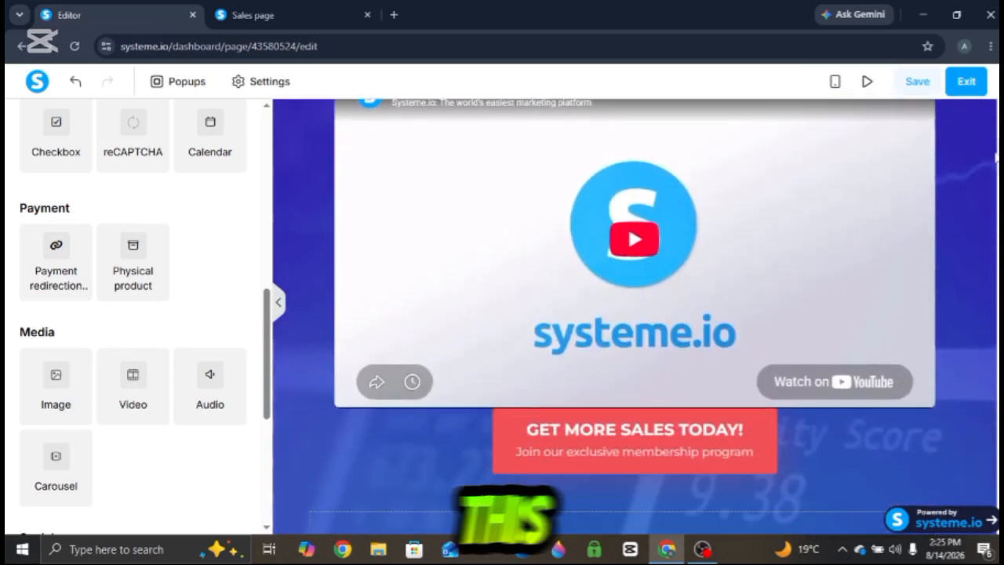
pyautogui.click(892, 170)
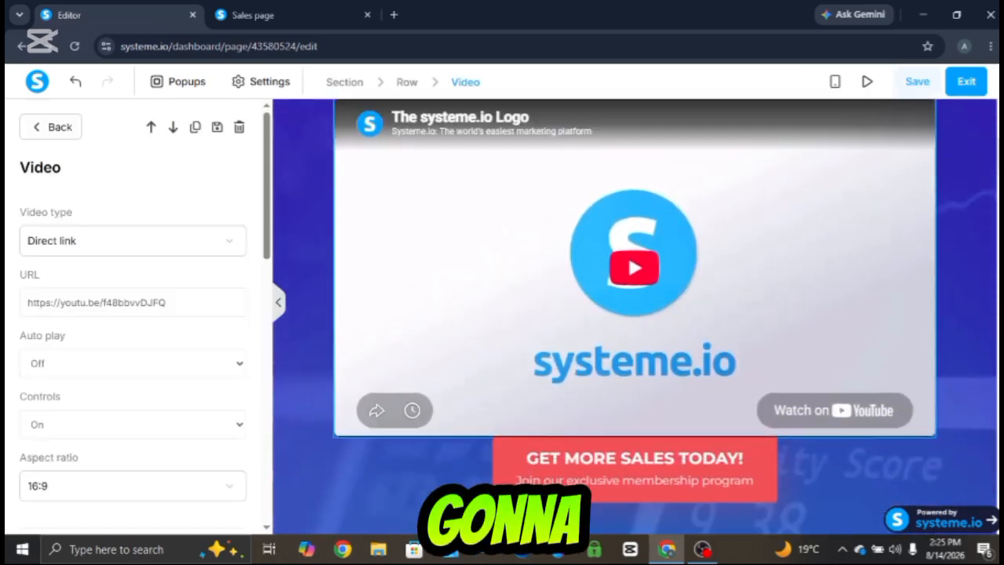
pyautogui.click(51, 127)
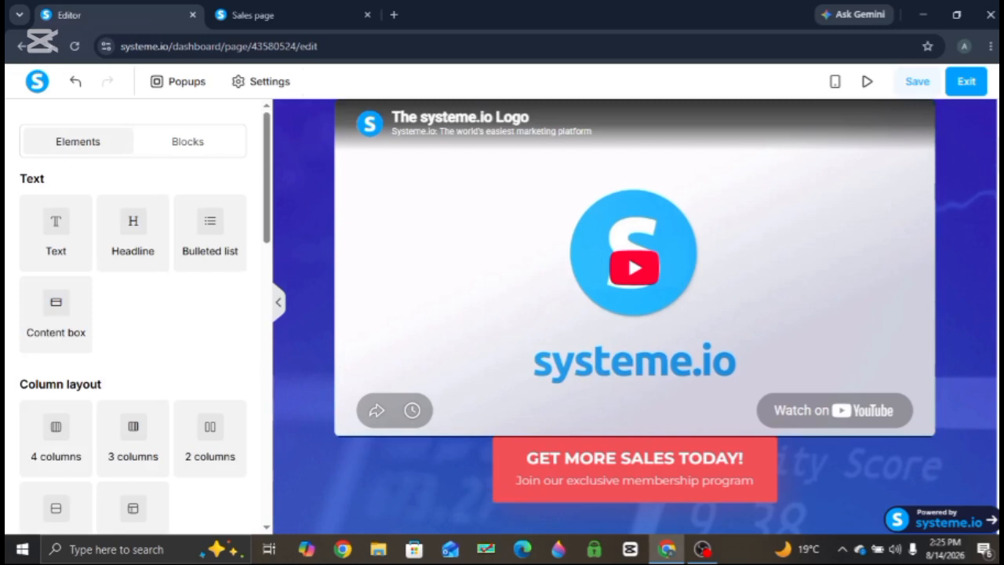
pyautogui.scroll(-3, 994, 149)
pyautogui.scroll(4, 994, 149)
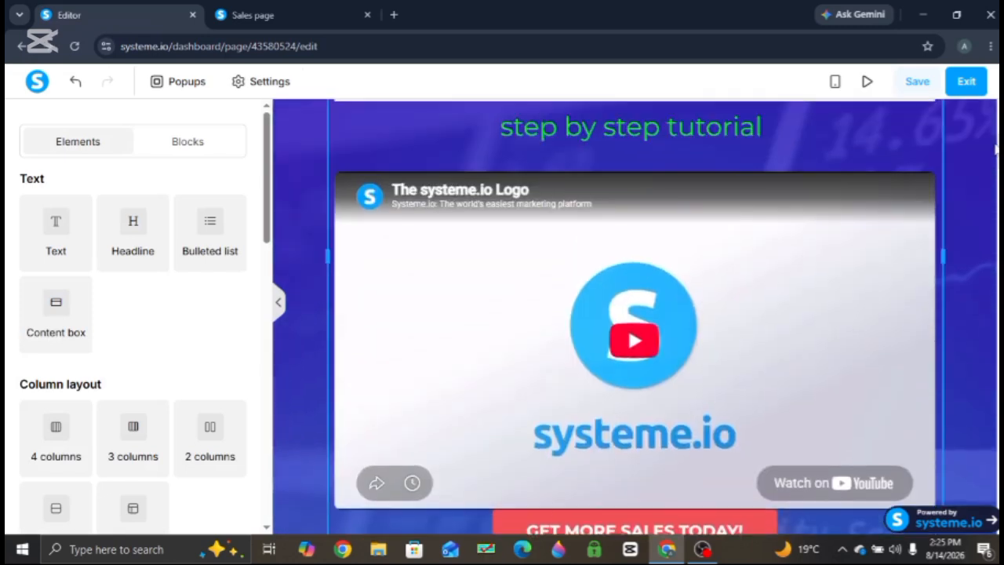
pyautogui.click(878, 228)
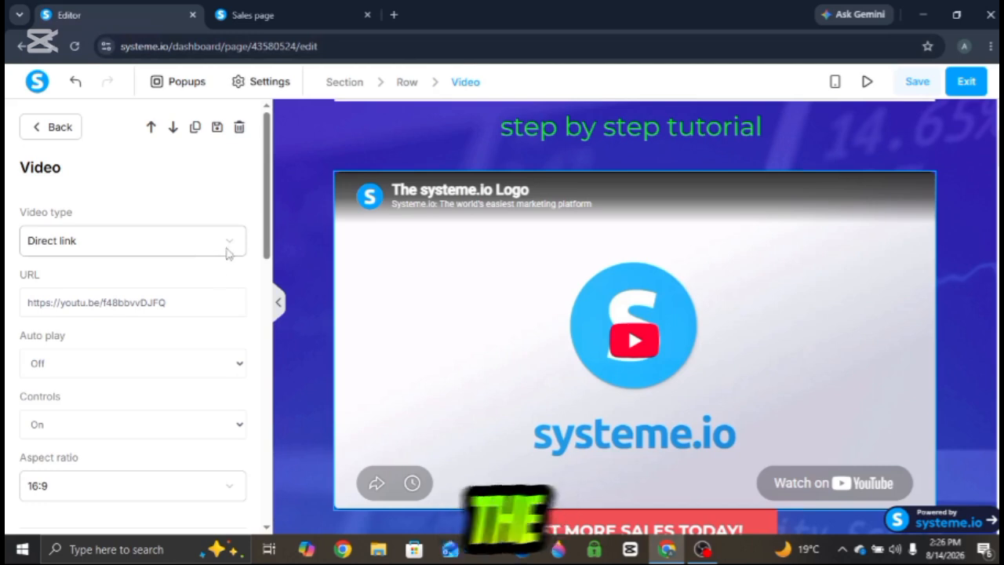
pyautogui.moveTo(190, 309); pyautogui.dragTo(11, 310)
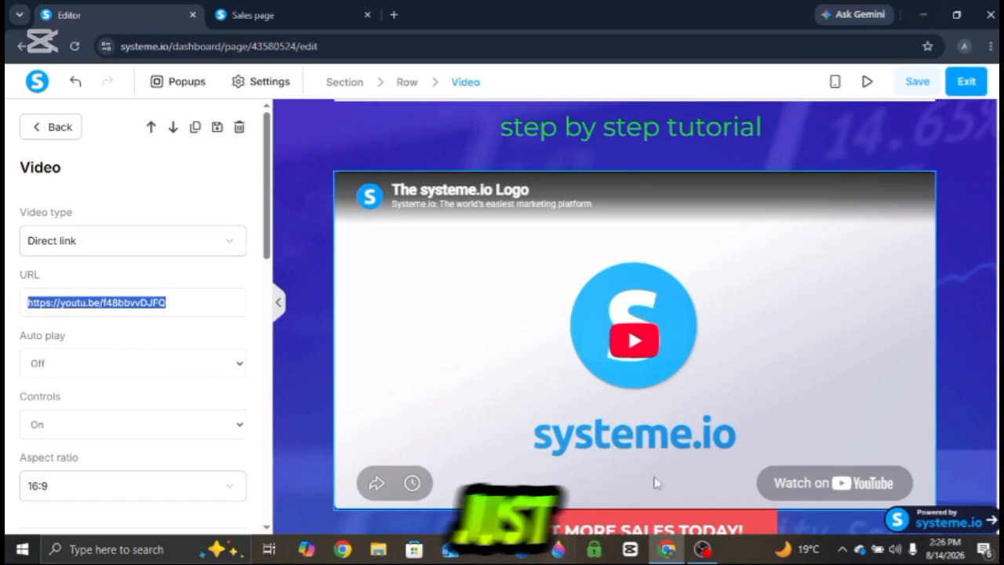
# - Open YouTube from the desktop and copy the share link of the 'Systeme io Tutorial for Beginners step by step guide' video on your channel
pyautogui.click(923, 14)
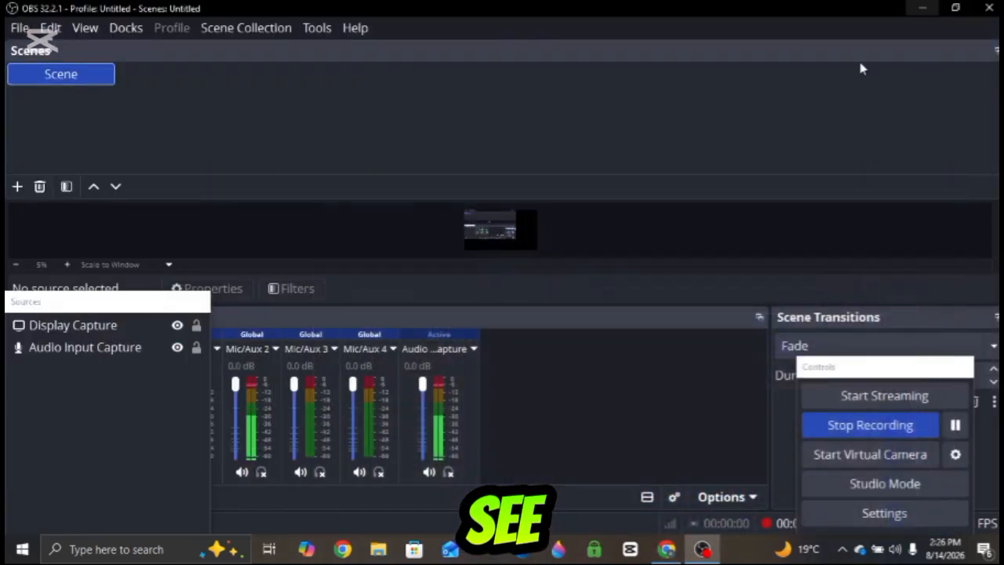
pyautogui.click(918, 11)
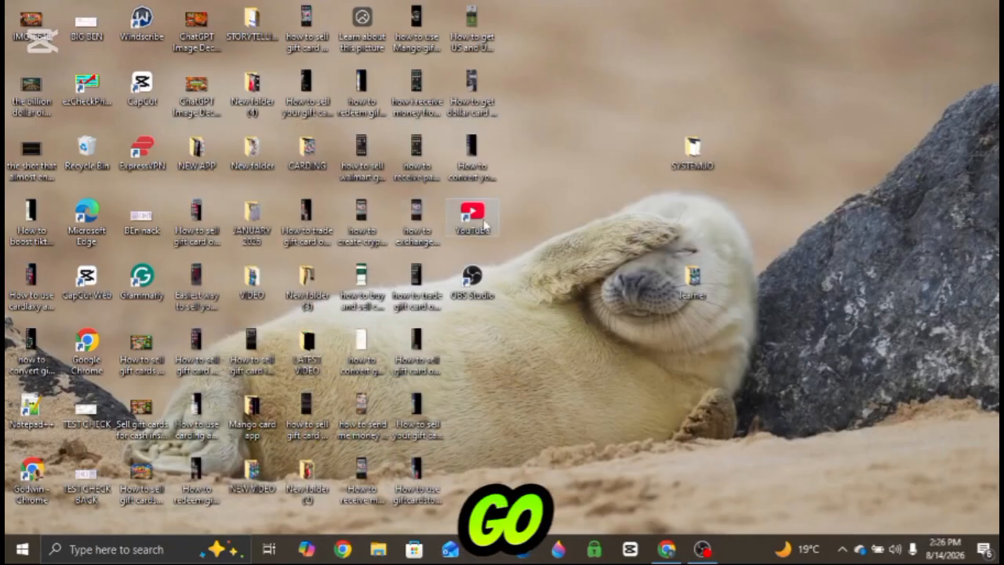
pyautogui.doubleClick(484, 224)
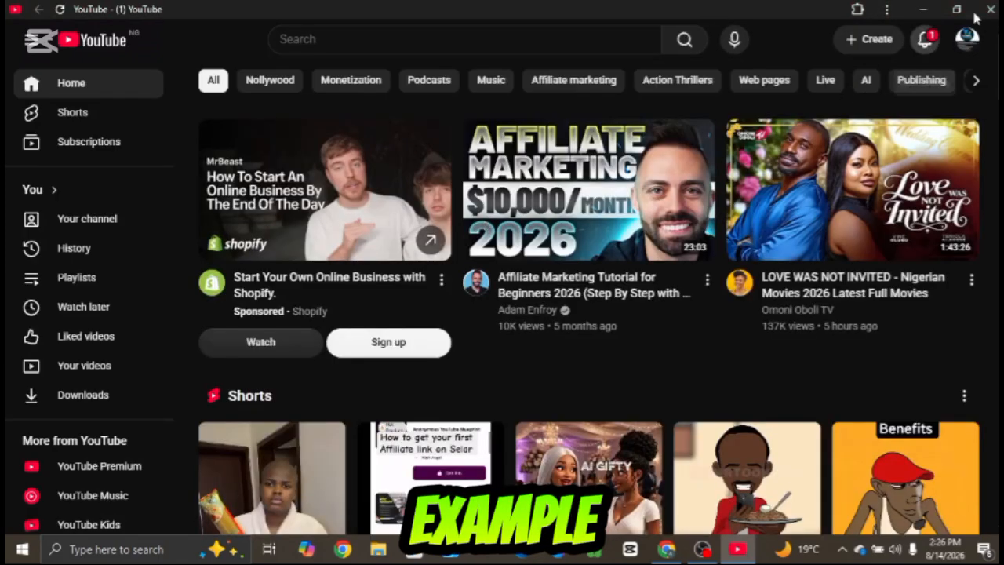
pyautogui.click(925, 38)
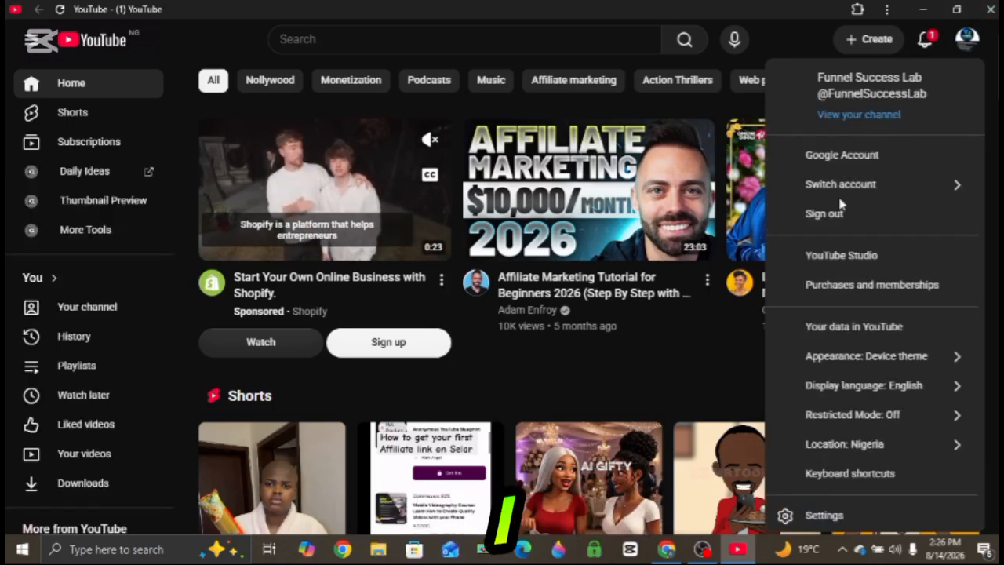
pyautogui.click(825, 90)
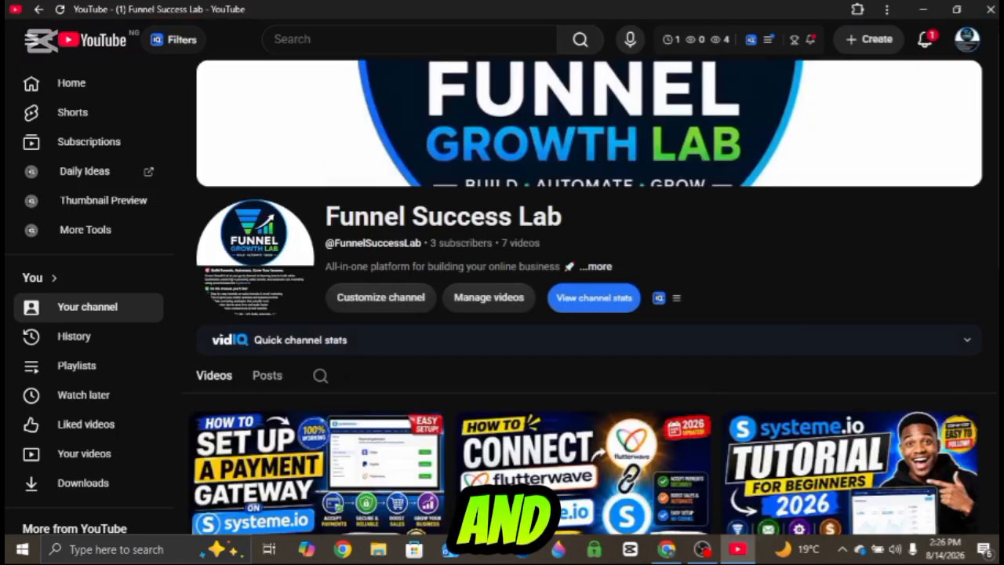
pyautogui.scroll(-3, 588, 298)
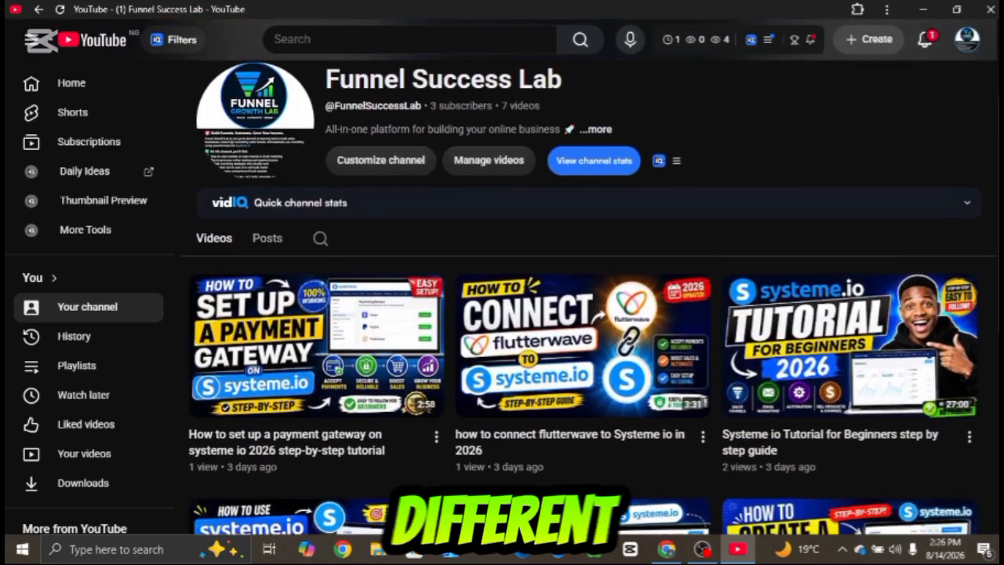
pyautogui.scroll(-1, 978, 294)
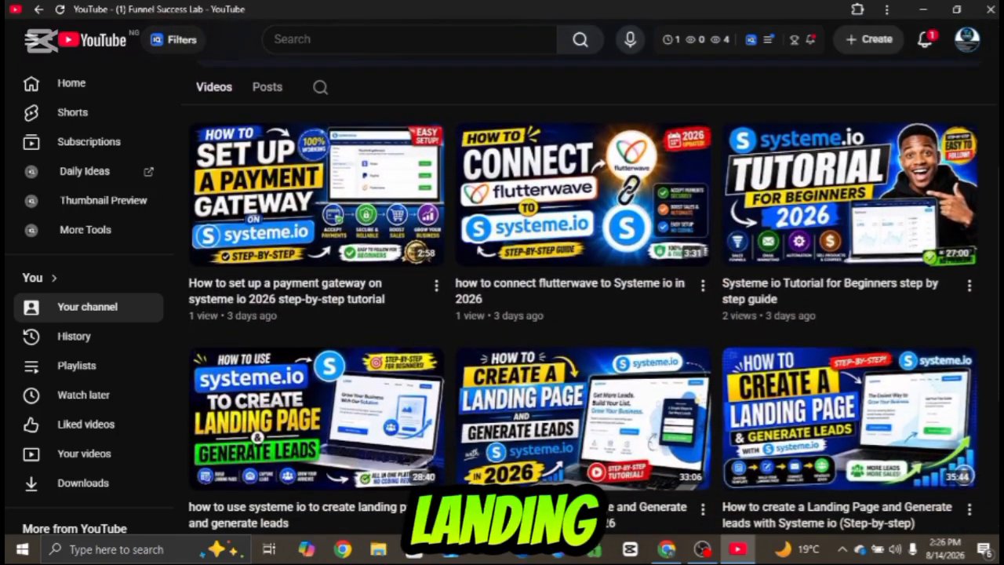
pyautogui.click(970, 287)
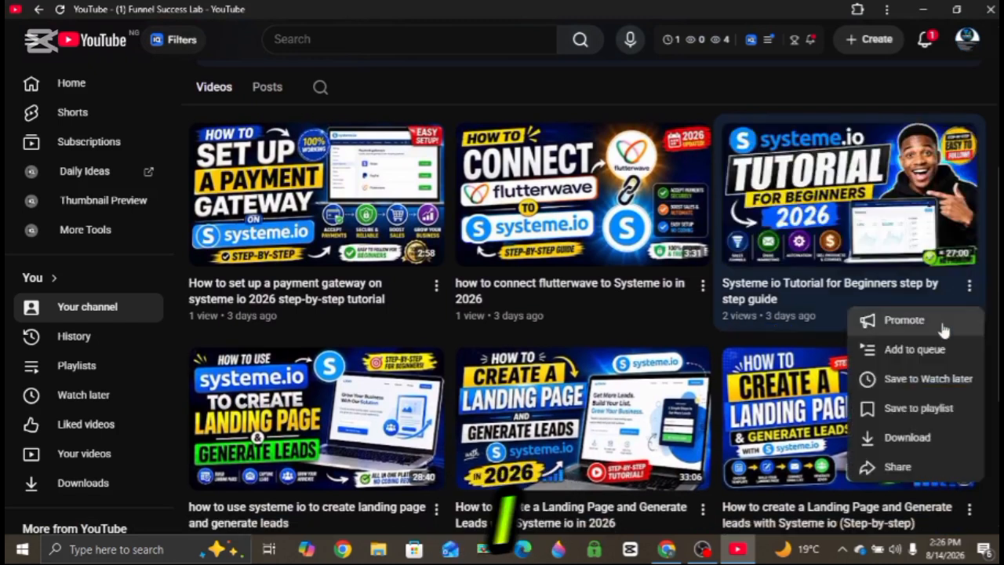
pyautogui.click(891, 468)
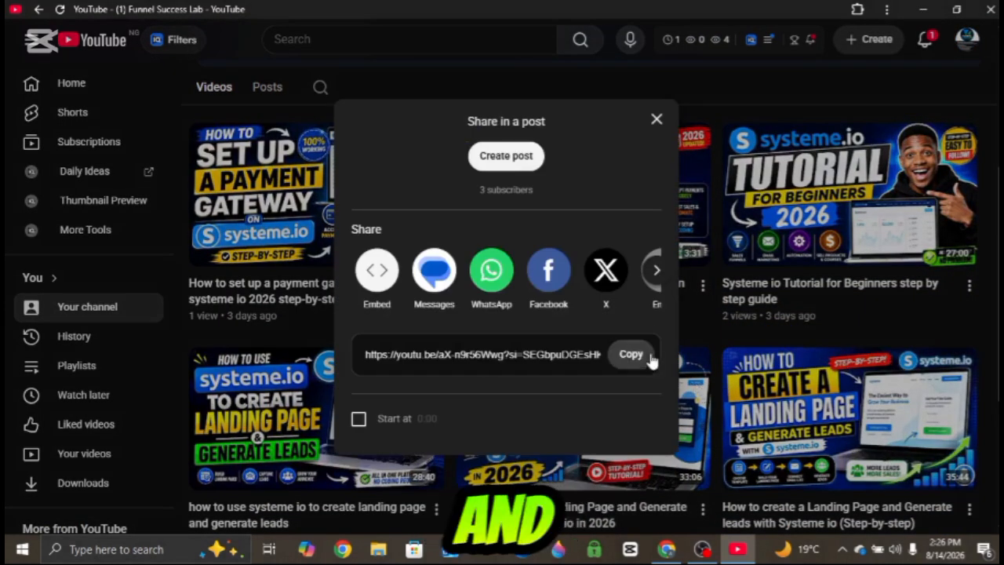
pyautogui.click(630, 357)
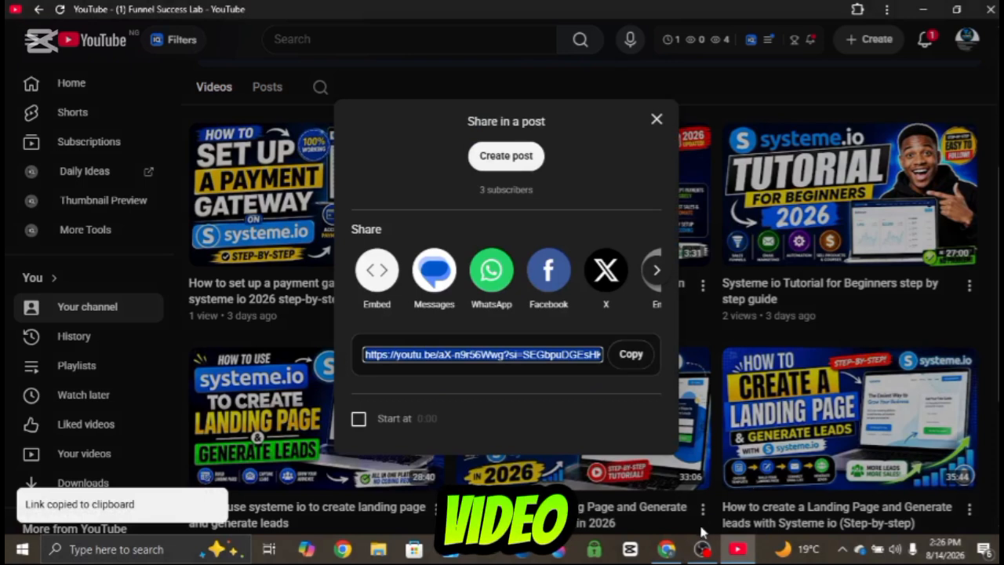
# - Return to the editor, paste the copied YouTube link as the video's URL, and close the settings
pyautogui.click(666, 549)
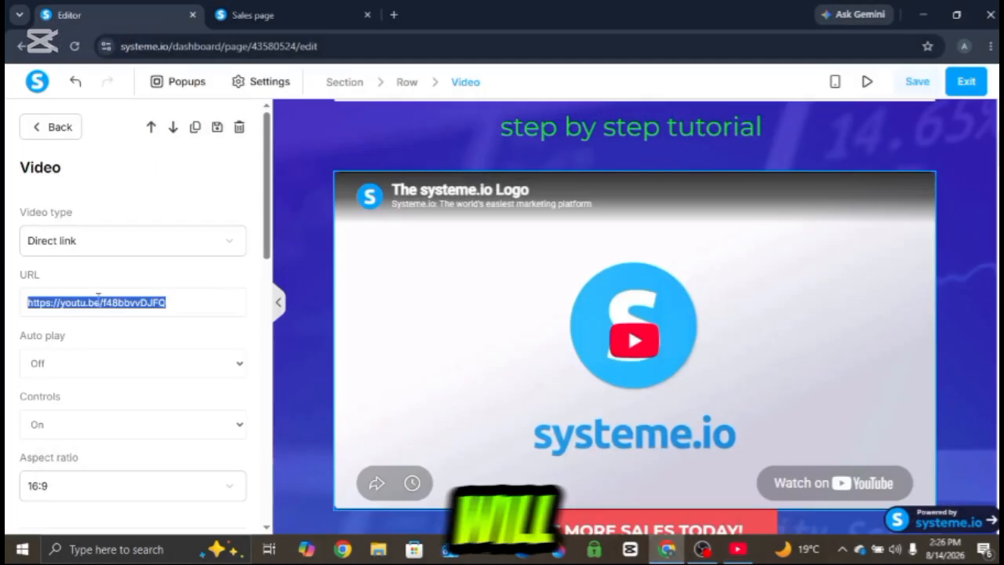
pyautogui.hotkey('ctrl', 'v')
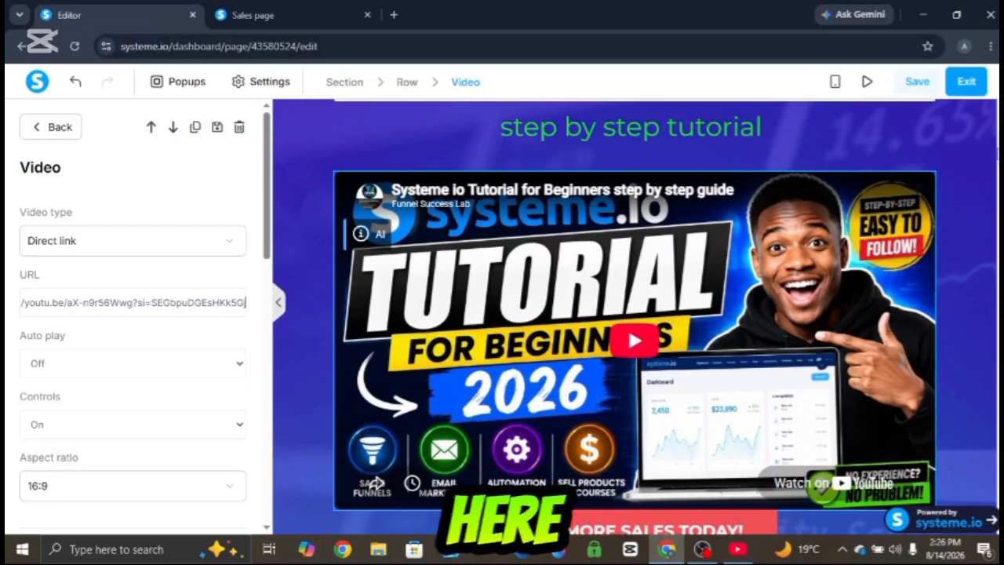
pyautogui.press('Escape')
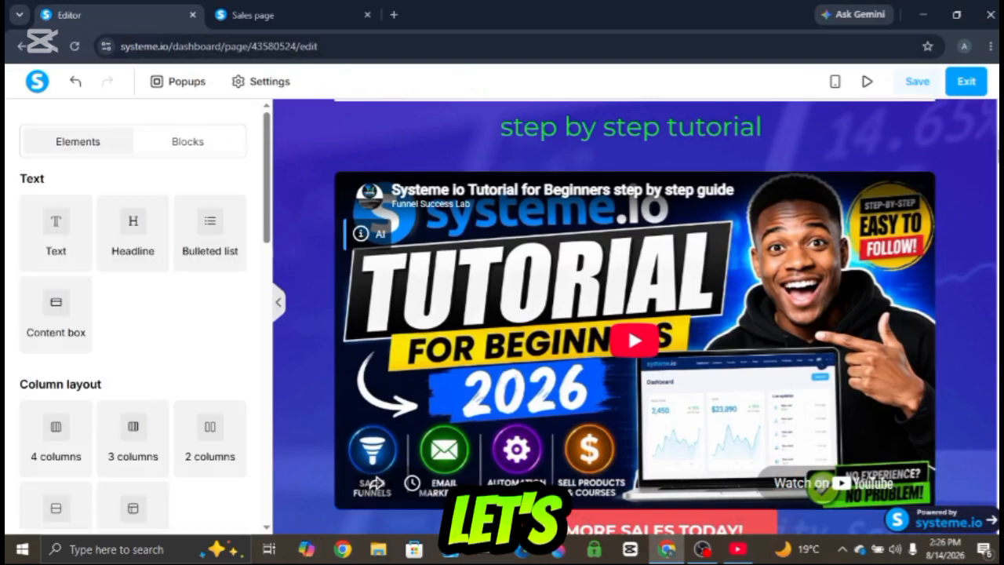
pyautogui.scroll(-3, 635, 314)
pyautogui.scroll(5, 635, 313)
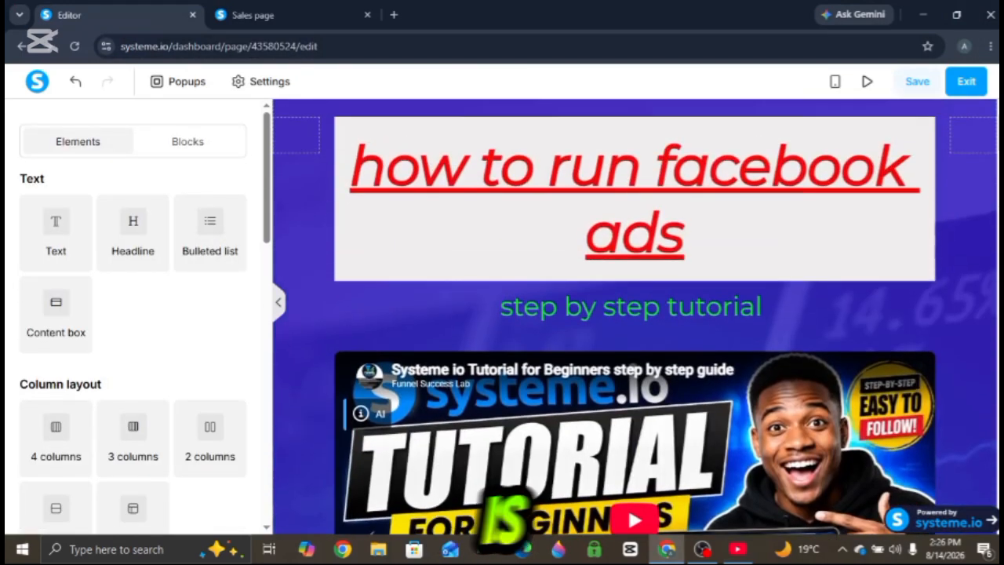
pyautogui.scroll(-1, 635, 314)
pyautogui.scroll(-1, 635, 313)
pyautogui.scroll(2, 636, 314)
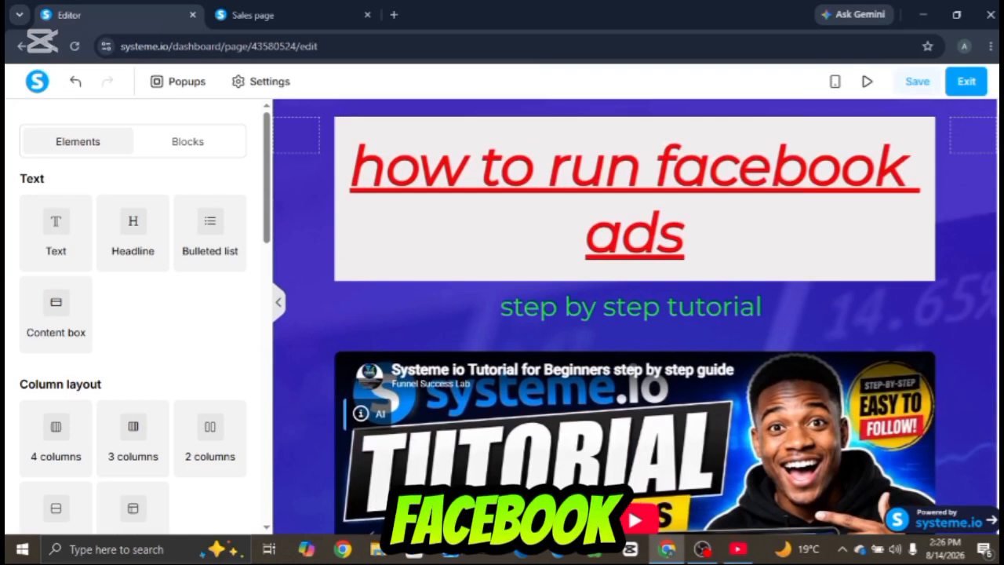
pyautogui.scroll(-2, 636, 314)
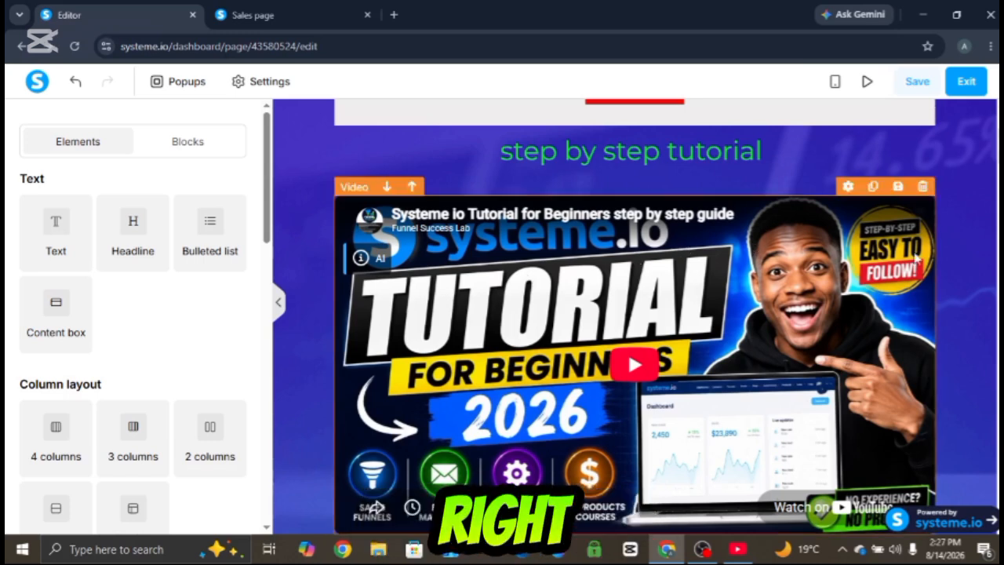
# - Open the video element's settings and examine its autoplay option
pyautogui.click(847, 261)
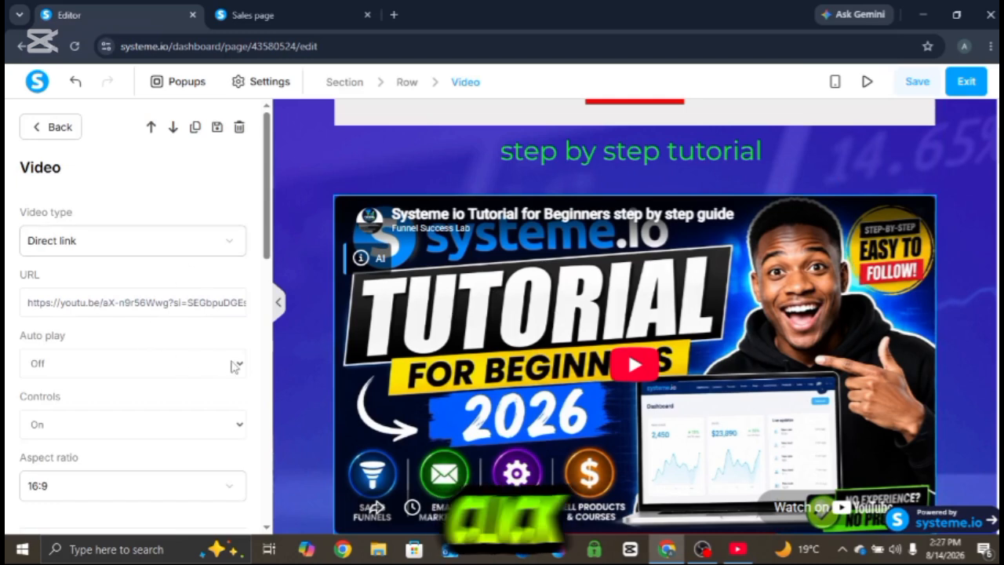
pyautogui.click(240, 367)
pyautogui.click(240, 366)
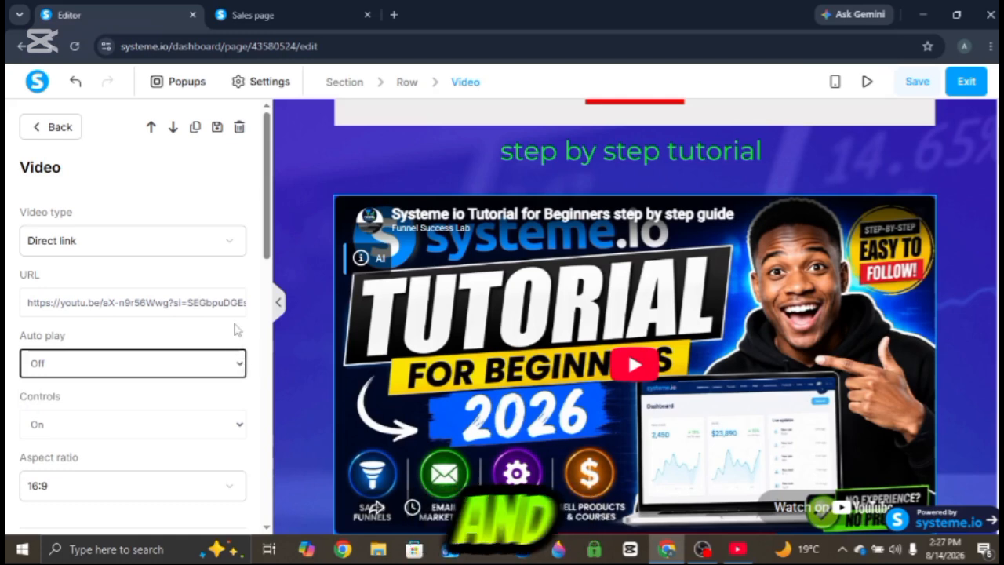
pyautogui.scroll(-3, 266, 236)
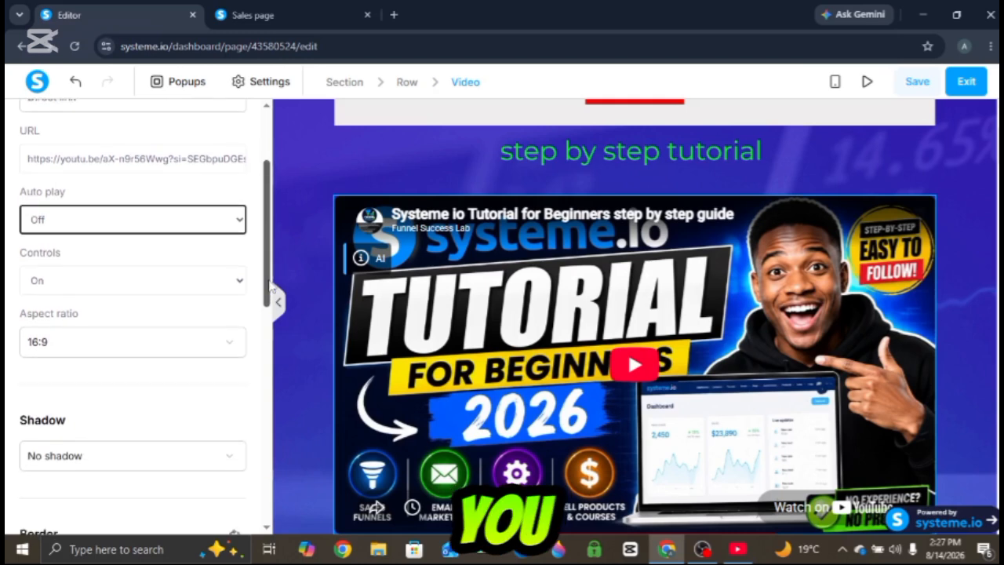
pyautogui.scroll(3, 263, 243)
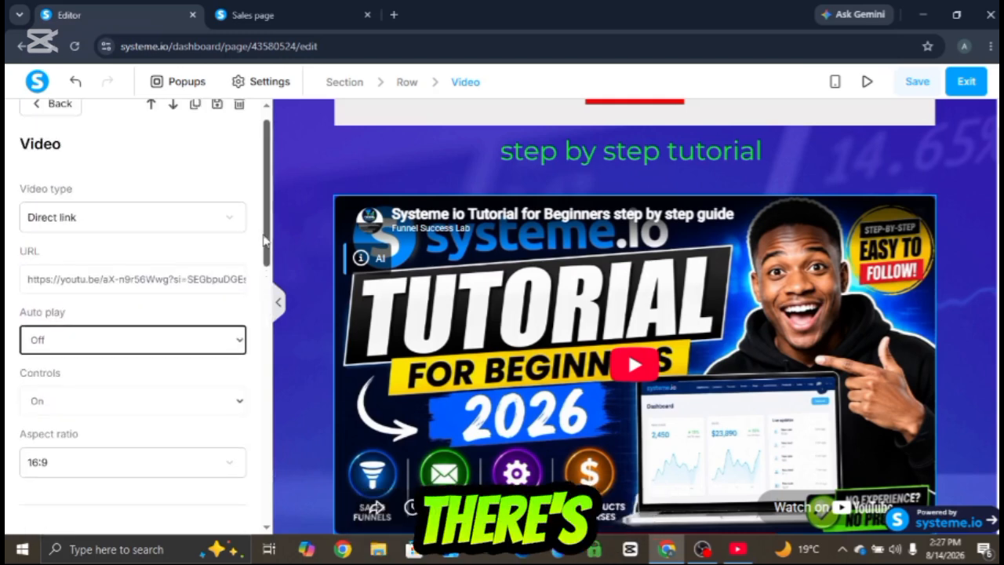
pyautogui.scroll(1, 263, 228)
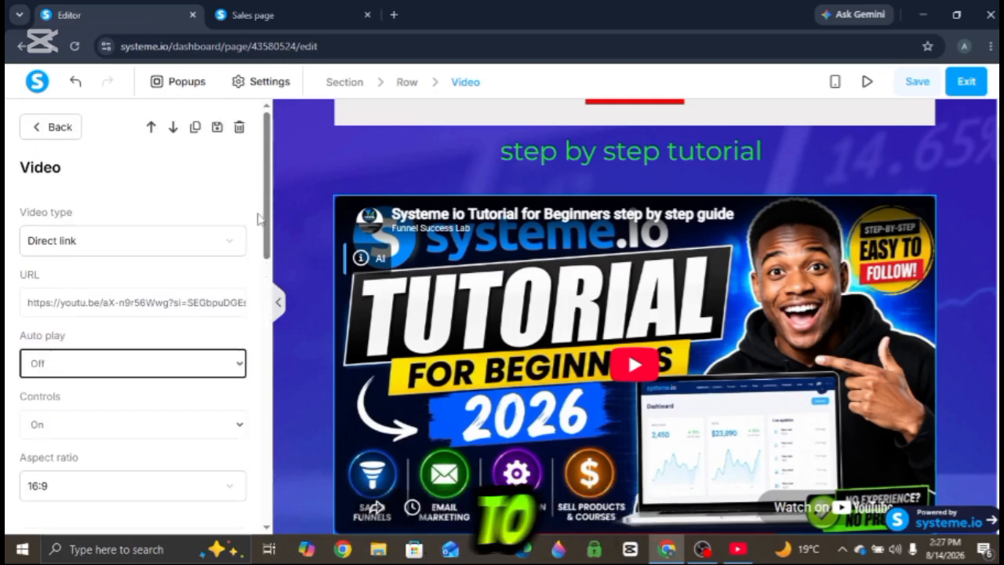
# - Switch the video type to Upload file, then back to Direct link, re-paste the YouTube URL, and close the settings
pyautogui.click(227, 244)
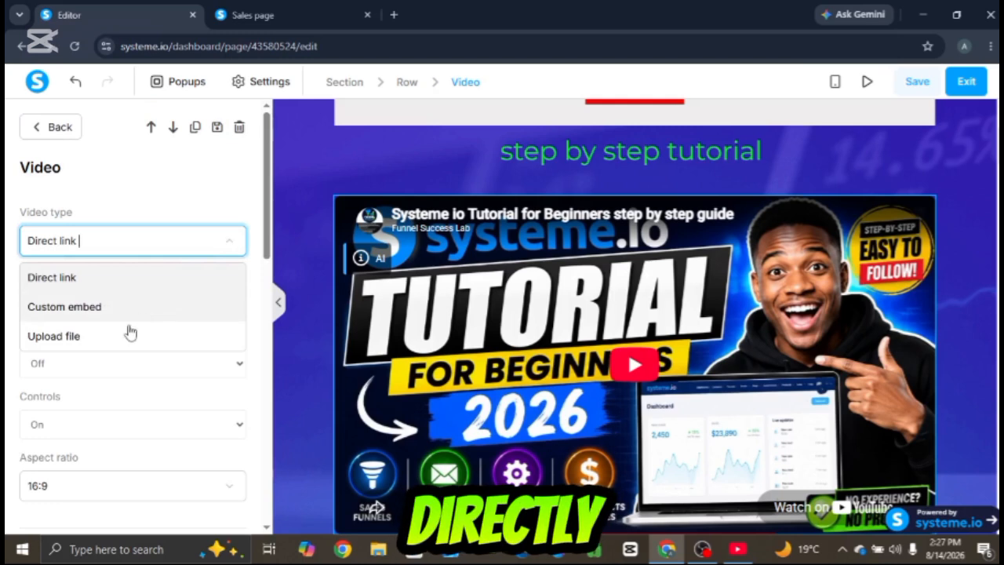
pyautogui.click(98, 348)
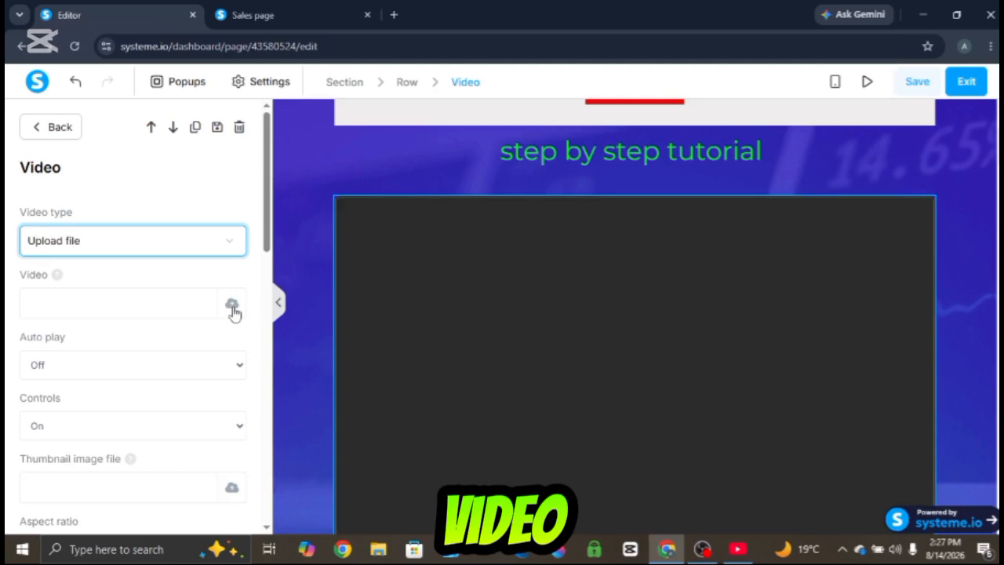
pyautogui.click(228, 242)
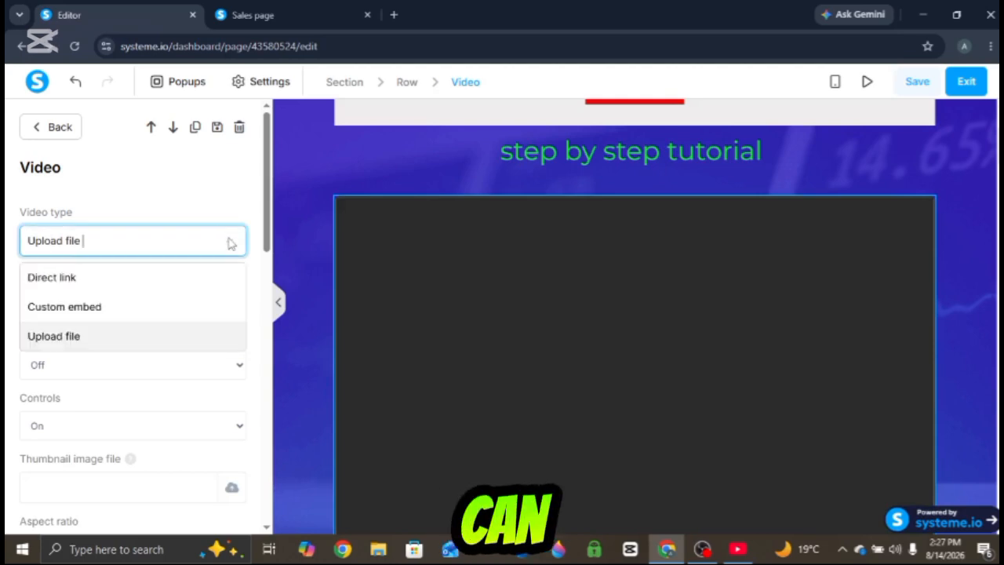
pyautogui.click(174, 281)
pyautogui.click(130, 315)
pyautogui.hotkey('ctrl', 'v')
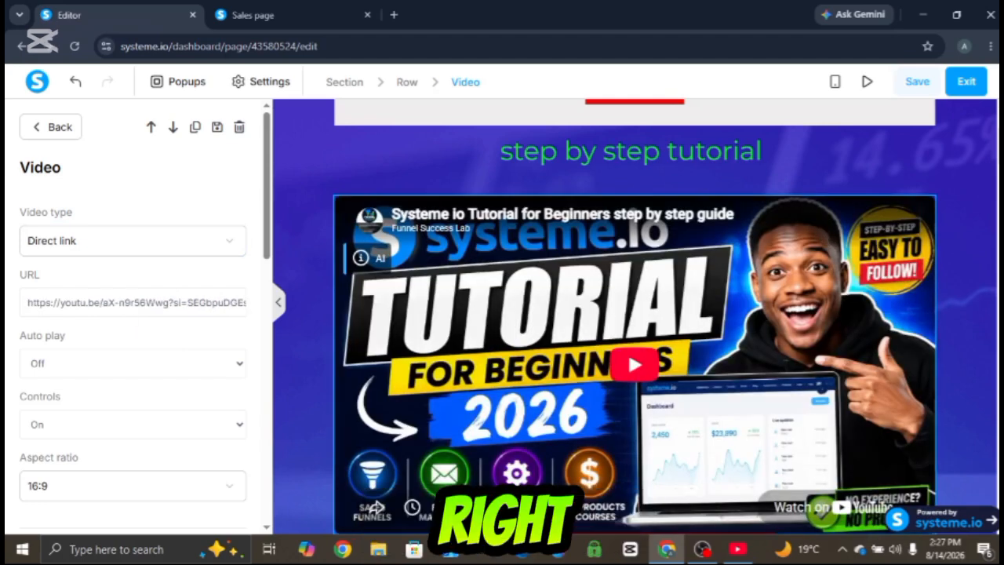
pyautogui.click(51, 127)
# - Delete the image of the two men below the call-to-action button
pyautogui.scroll(-7, 636, 317)
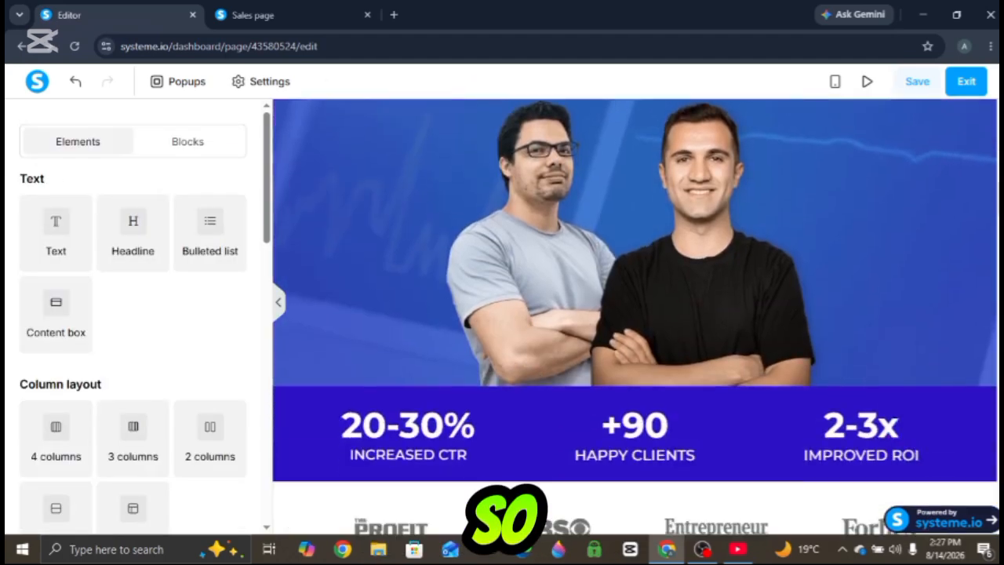
pyautogui.scroll(5, 635, 317)
pyautogui.scroll(-12, 636, 317)
pyautogui.scroll(10, 636, 317)
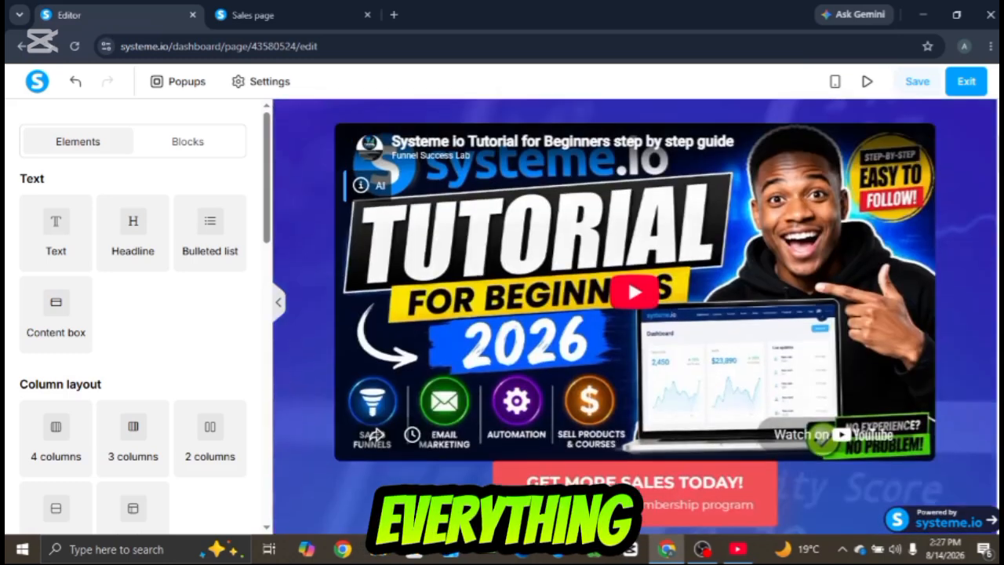
pyautogui.scroll(-2, 636, 317)
pyautogui.scroll(-2, 635, 316)
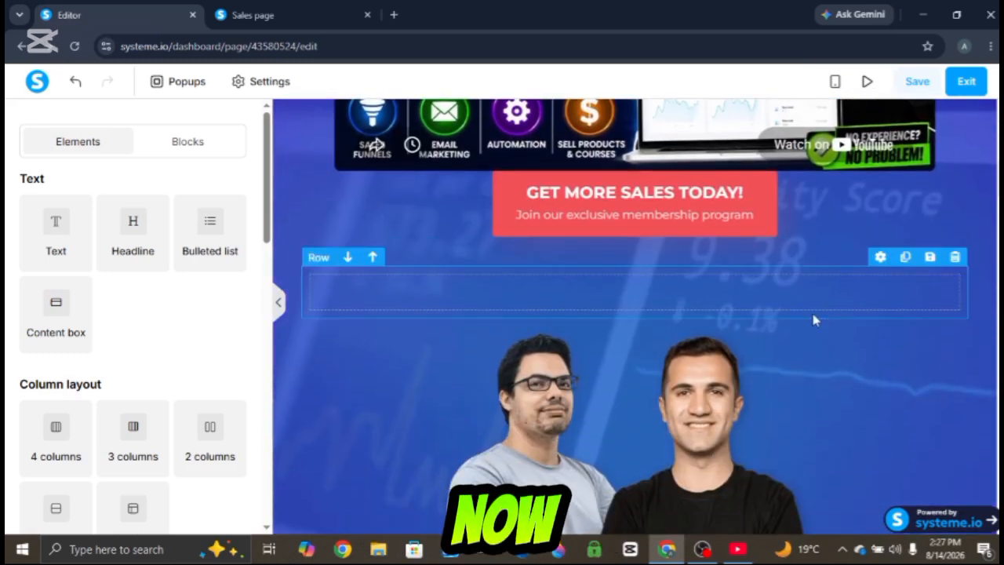
pyautogui.click(954, 309)
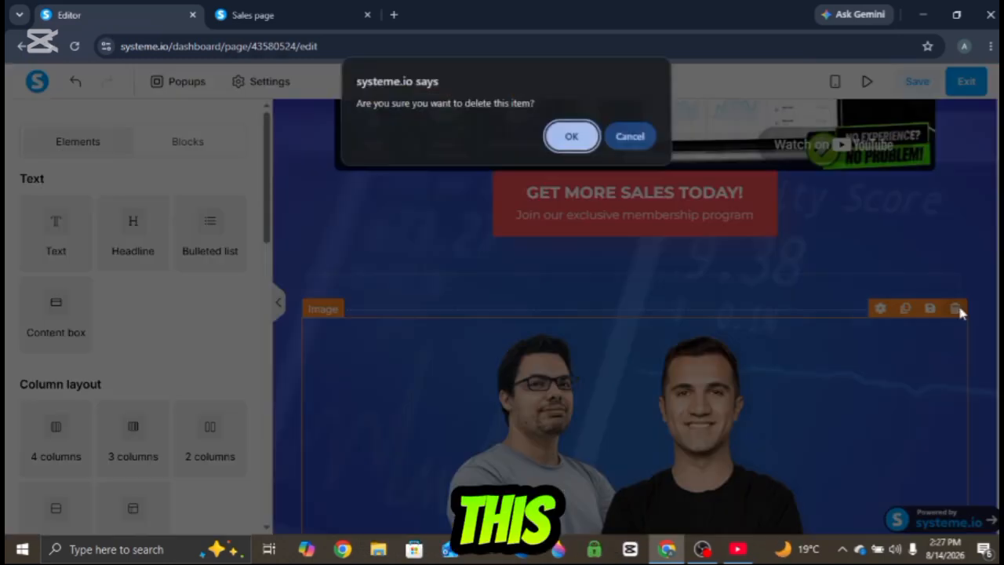
pyautogui.click(565, 149)
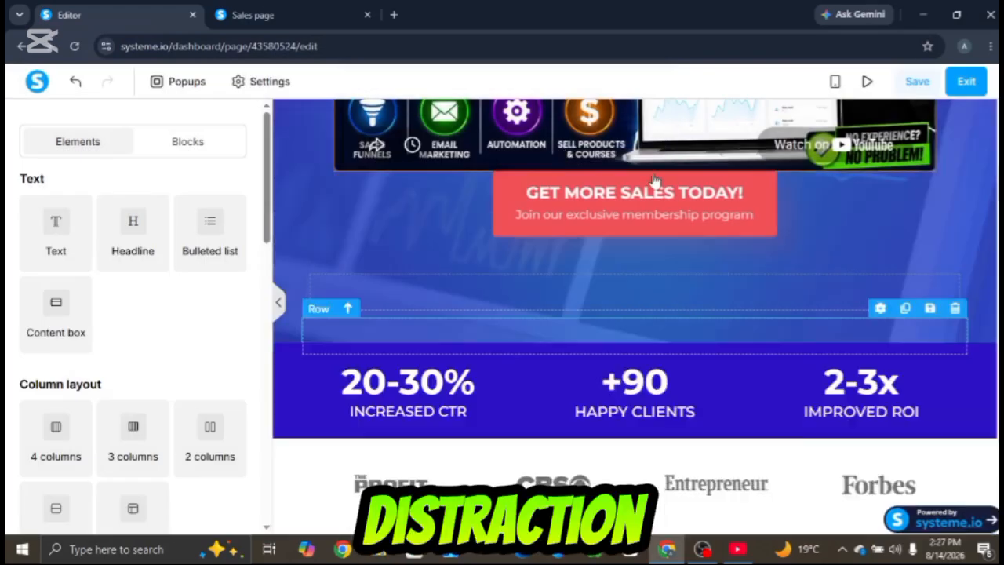
# - Delete the leftover empty row and the statistics section showing CTR, clients and ROI
pyautogui.click(954, 308)
pyautogui.click(564, 143)
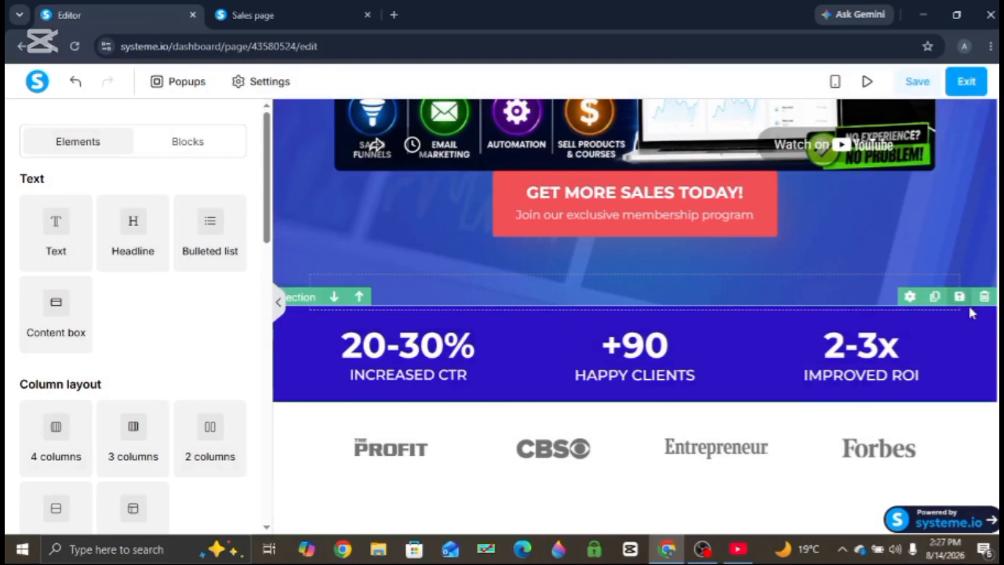
pyautogui.click(984, 297)
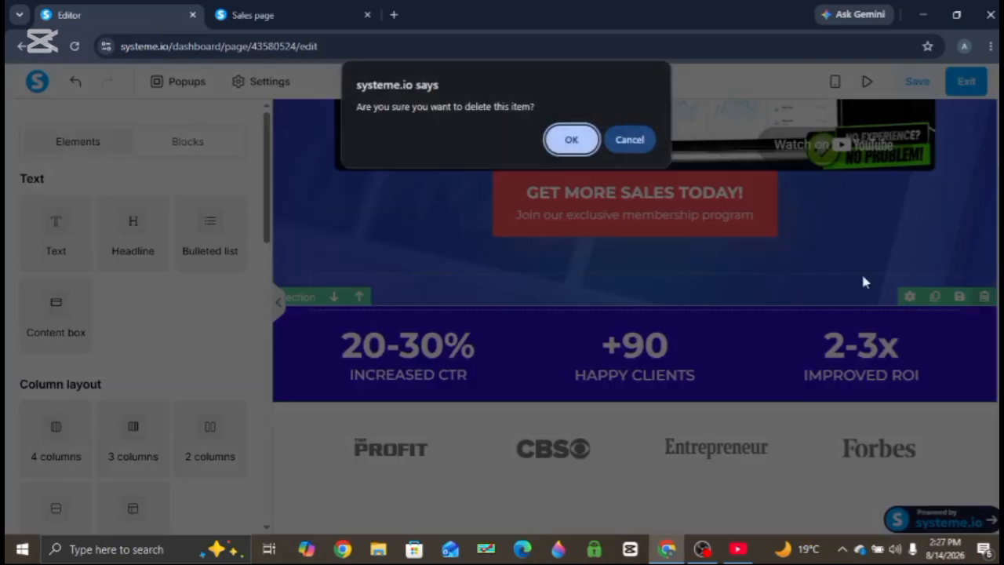
pyautogui.click(564, 143)
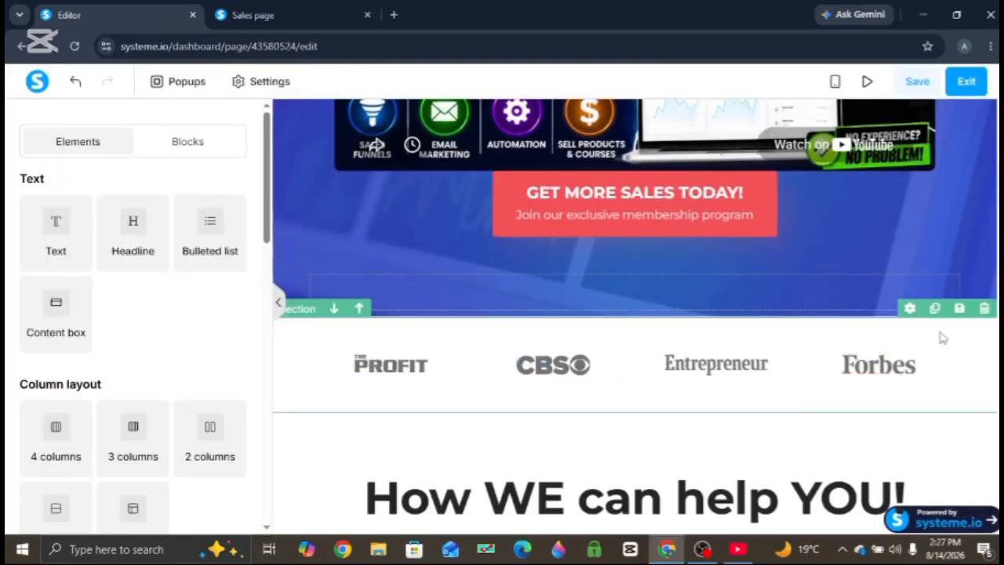
# - Delete the media logos section and the 'How WE can help YOU!' headline
pyautogui.click(984, 309)
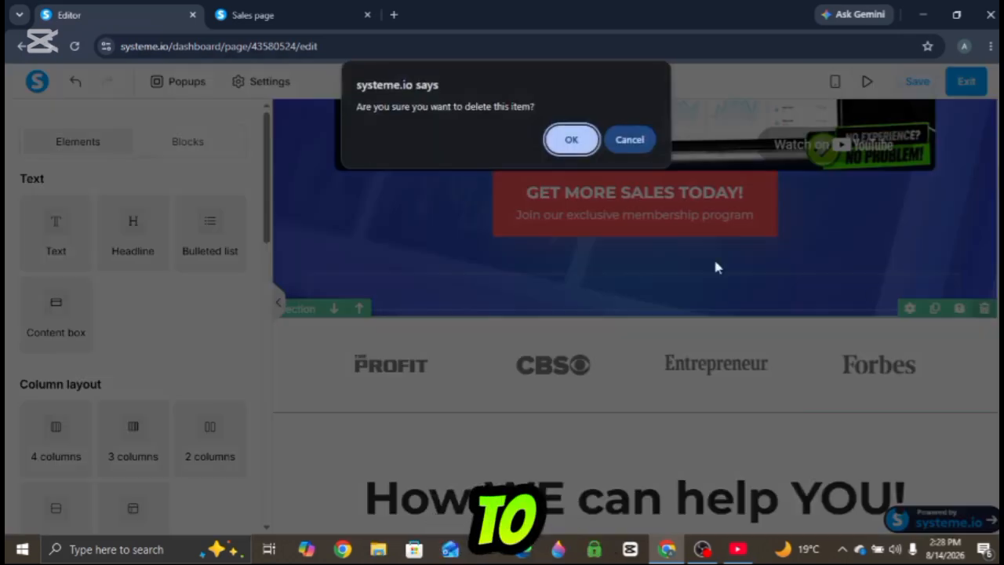
pyautogui.click(568, 141)
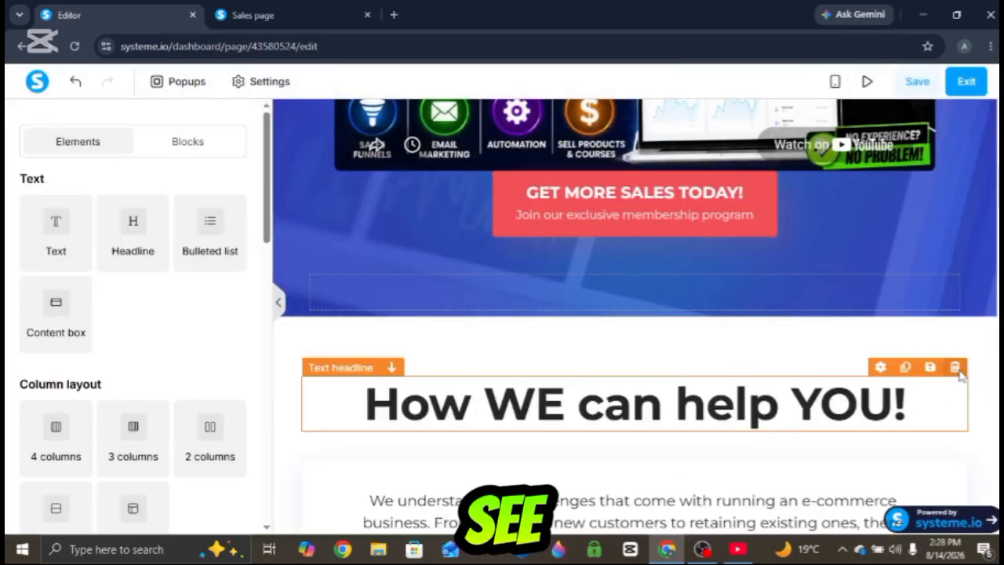
pyautogui.click(954, 367)
pyautogui.click(557, 148)
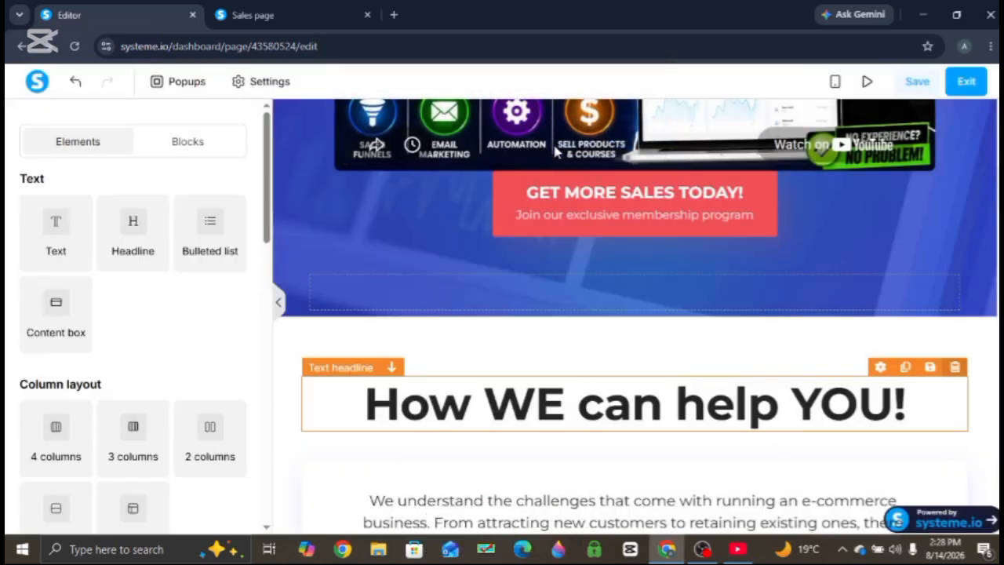
pyautogui.click(955, 367)
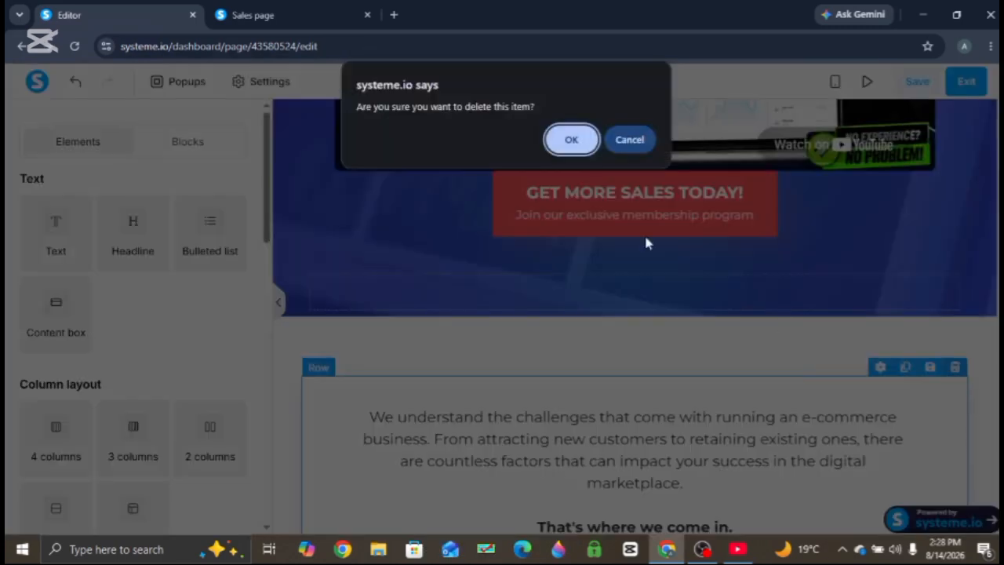
pyautogui.click(573, 140)
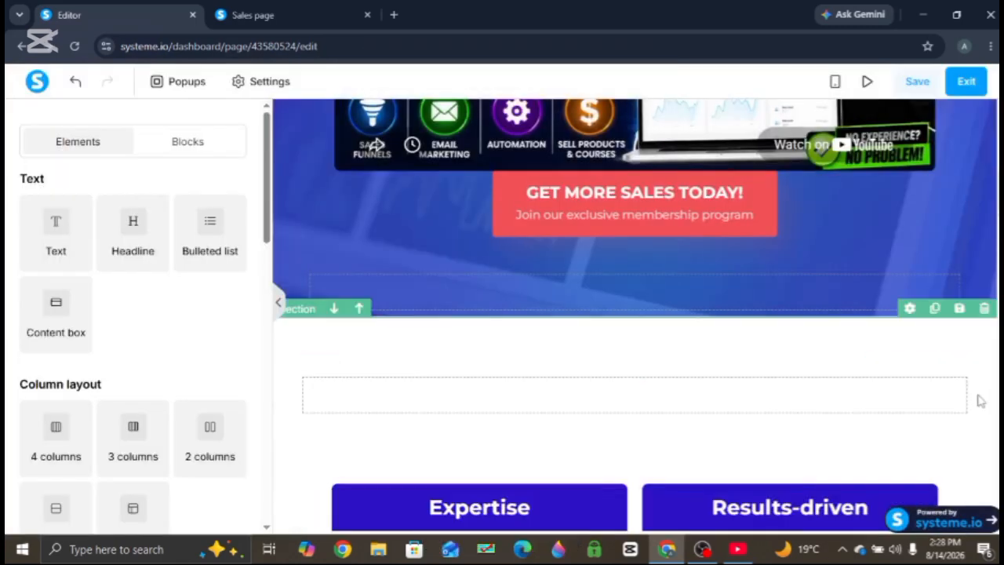
# - Delete the row of four feature cards and 'The Solutions We Provide' section
pyautogui.scroll(-5, 375, 146)
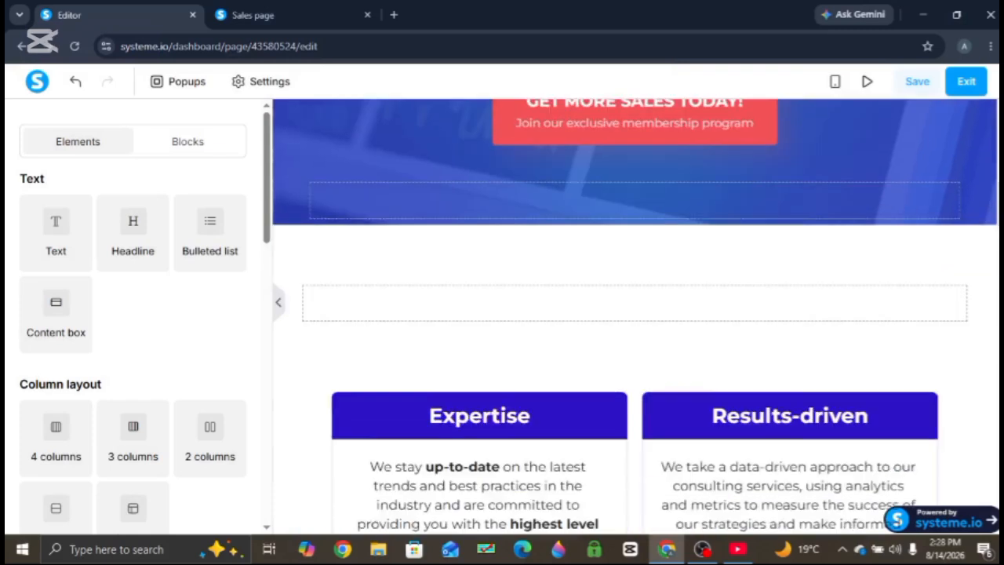
pyautogui.click(957, 139)
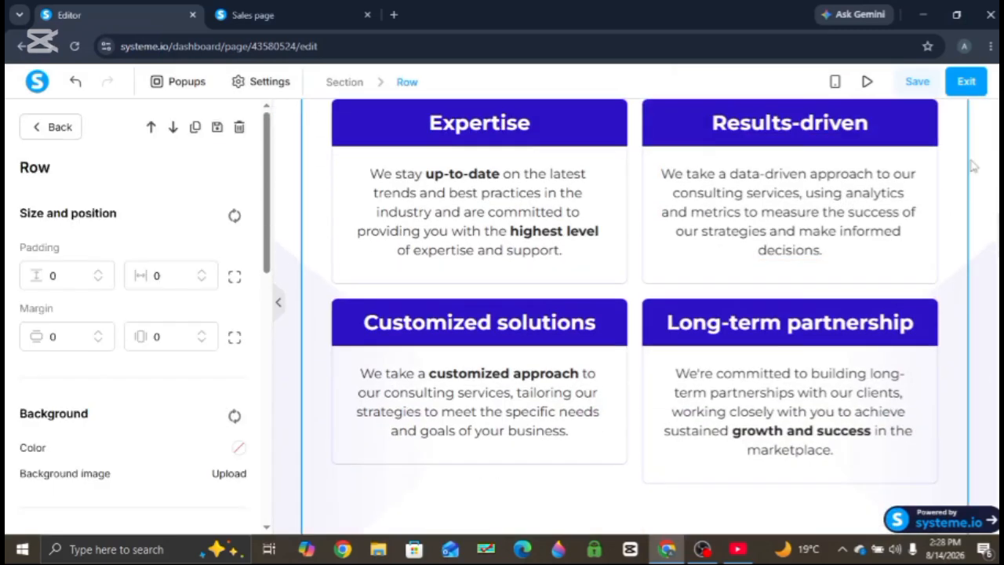
pyautogui.click(973, 164)
pyautogui.click(962, 166)
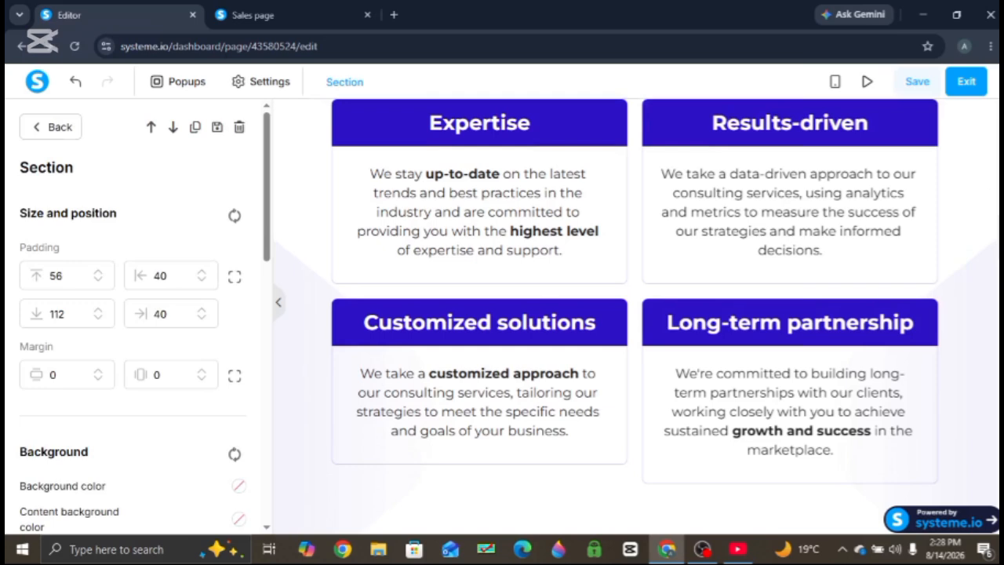
pyautogui.click(962, 168)
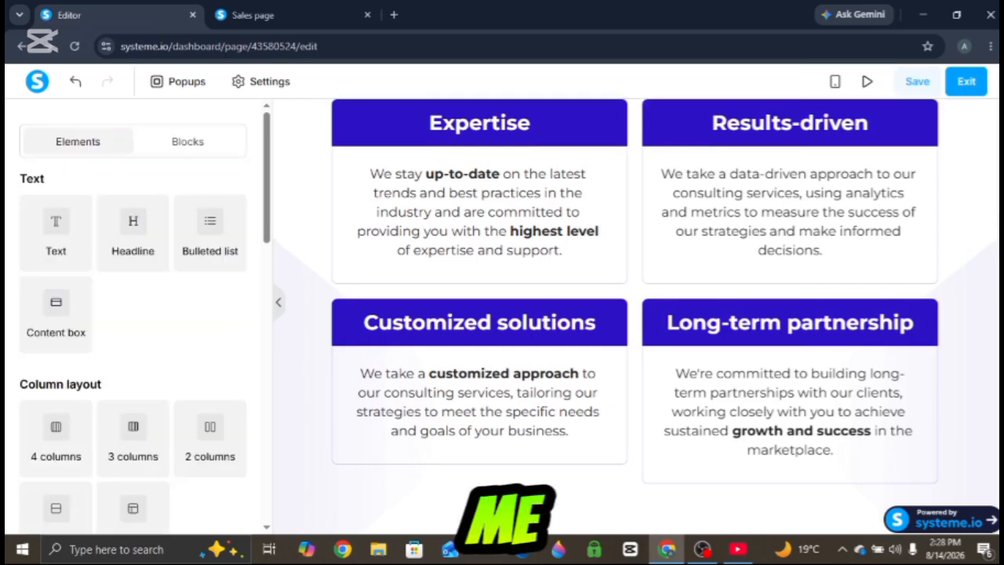
pyautogui.scroll(2, 951, 283)
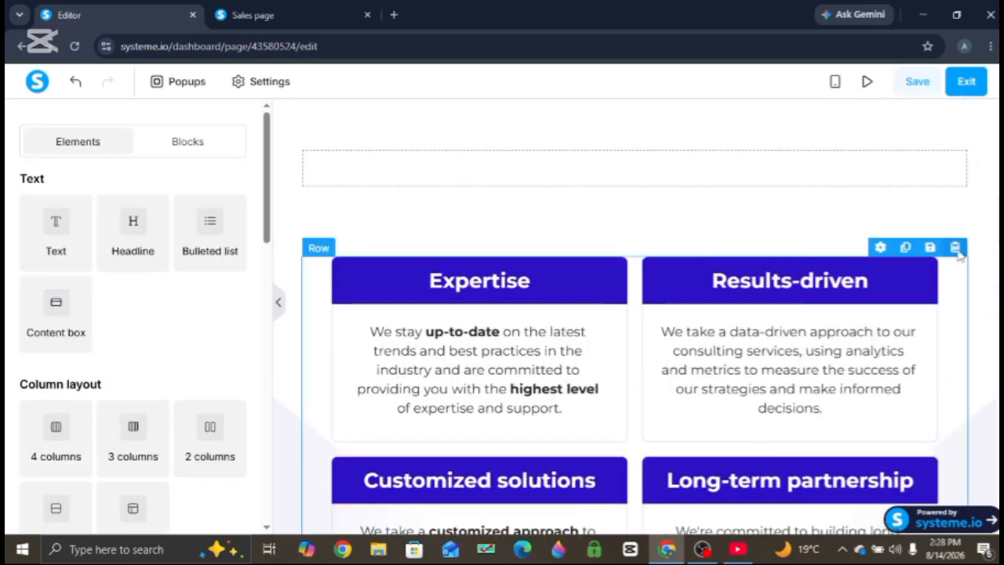
pyautogui.click(954, 247)
pyautogui.click(570, 148)
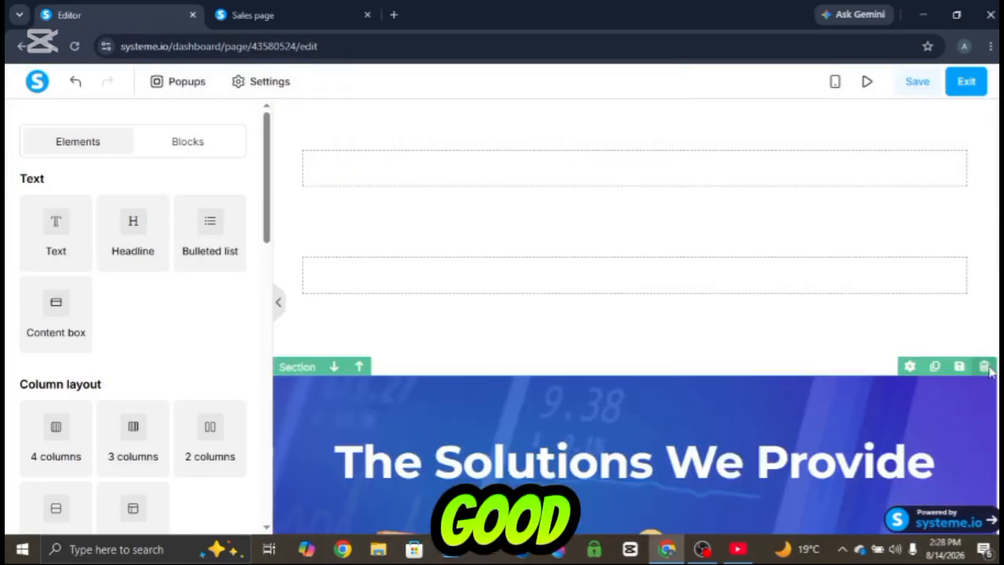
pyautogui.click(986, 367)
pyautogui.click(570, 141)
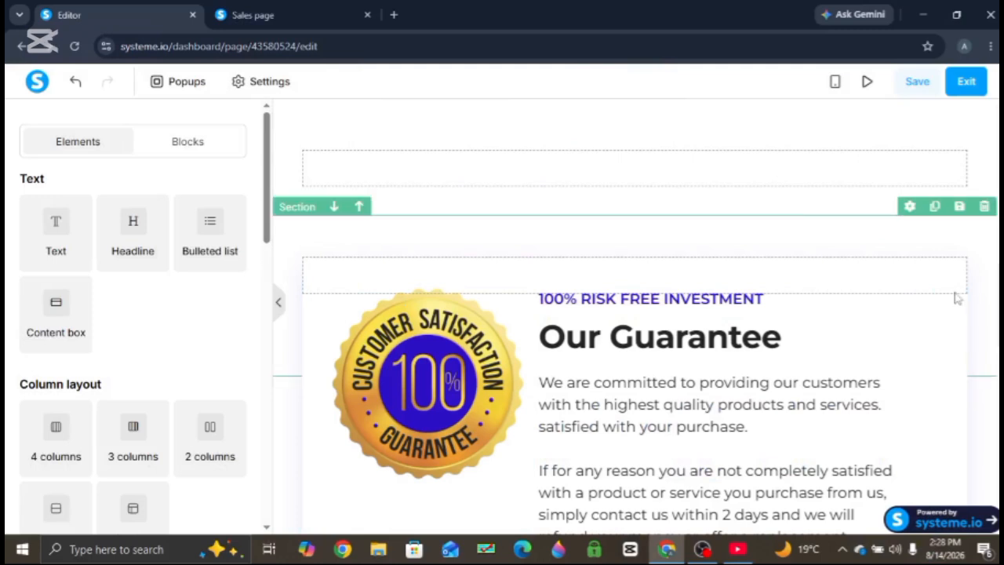
# - Delete the empty section above the guarantee and the 'Our Guarantee' row with the satisfaction badge
pyautogui.click(984, 206)
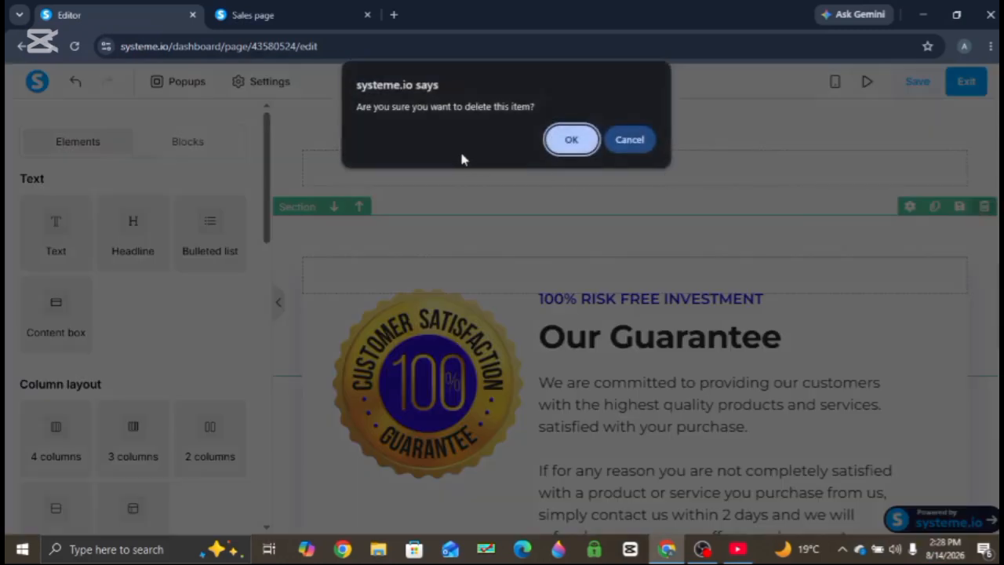
pyautogui.click(570, 146)
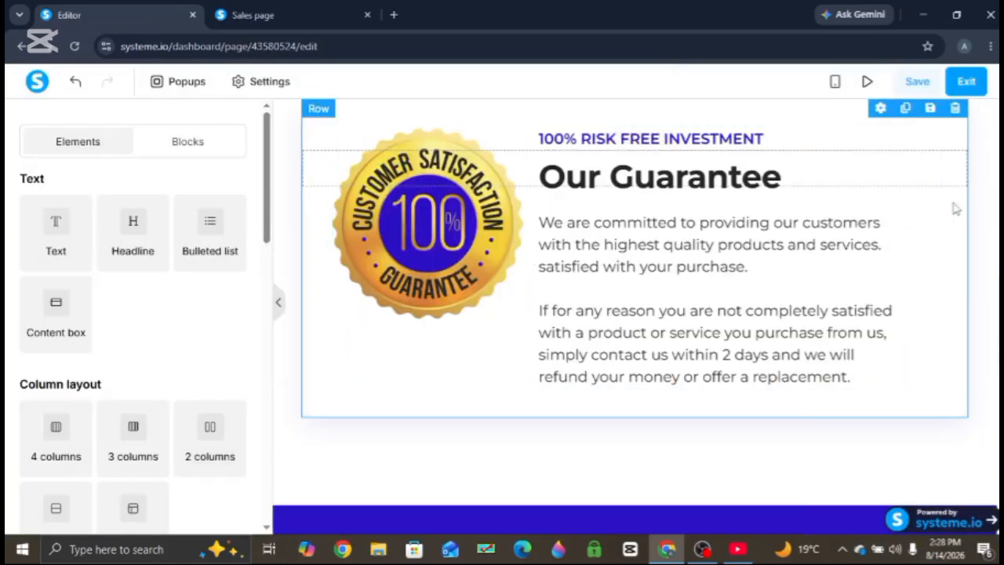
pyautogui.click(957, 110)
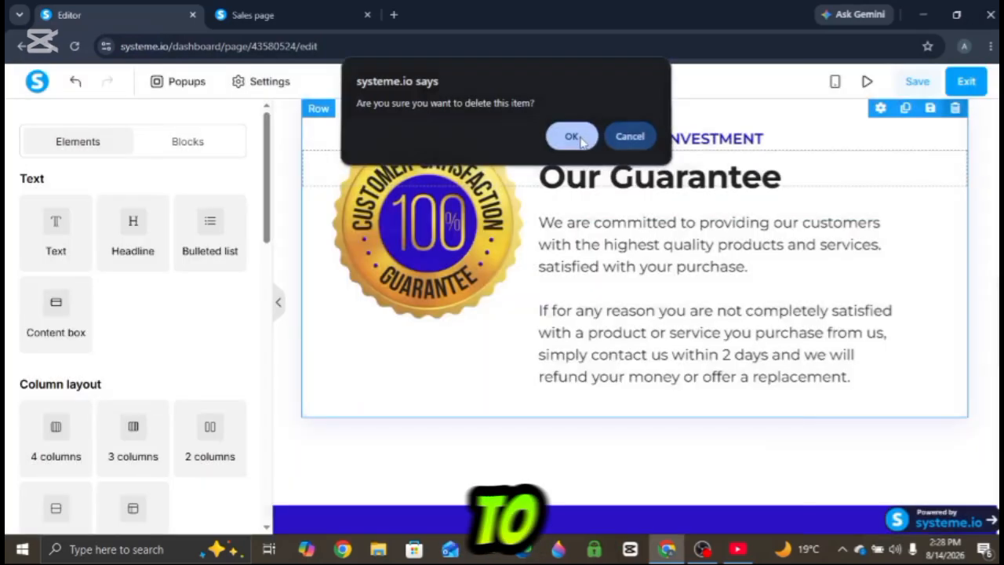
pyautogui.click(572, 138)
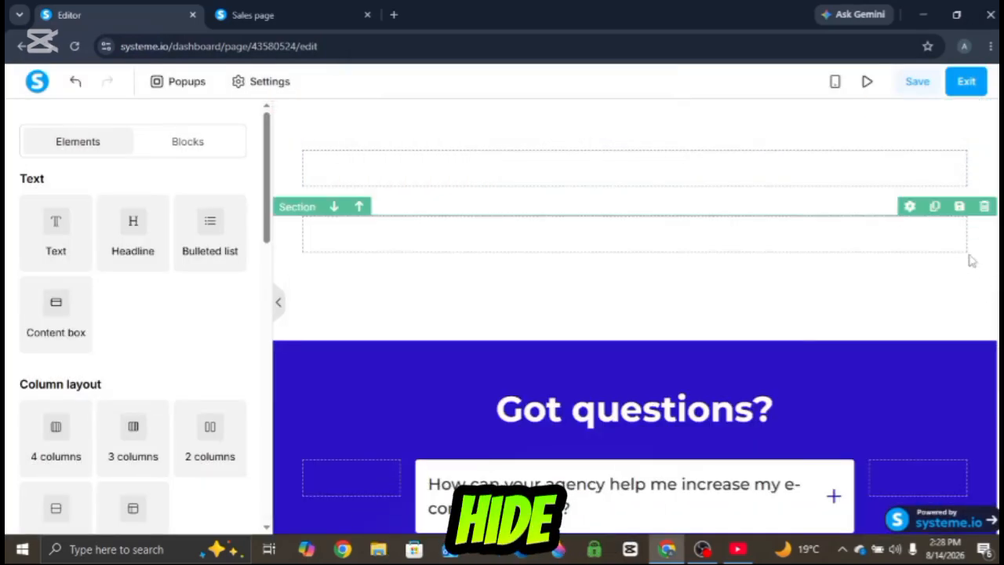
# - Delete the 'Got questions?' FAQ section
pyautogui.click(984, 331)
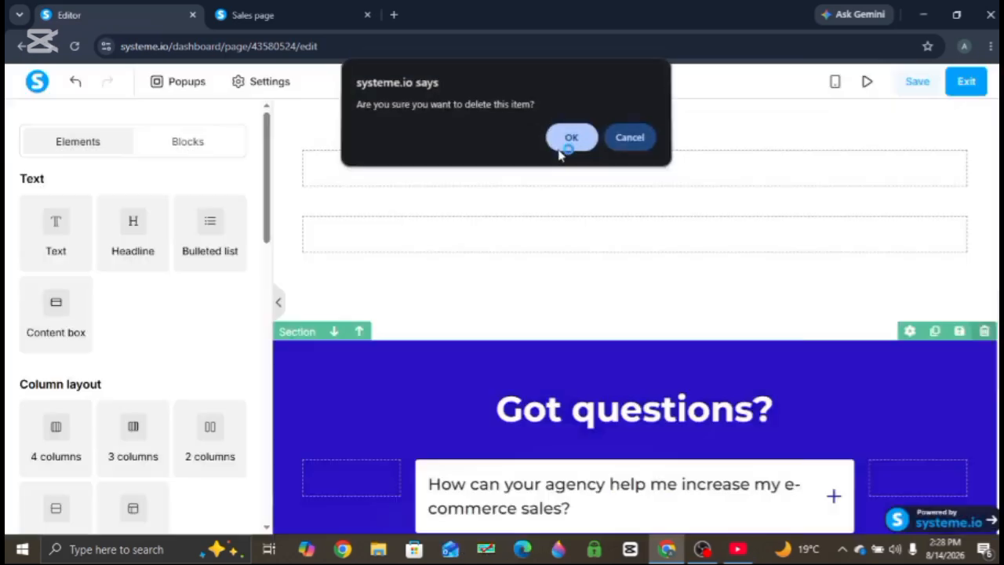
pyautogui.click(560, 153)
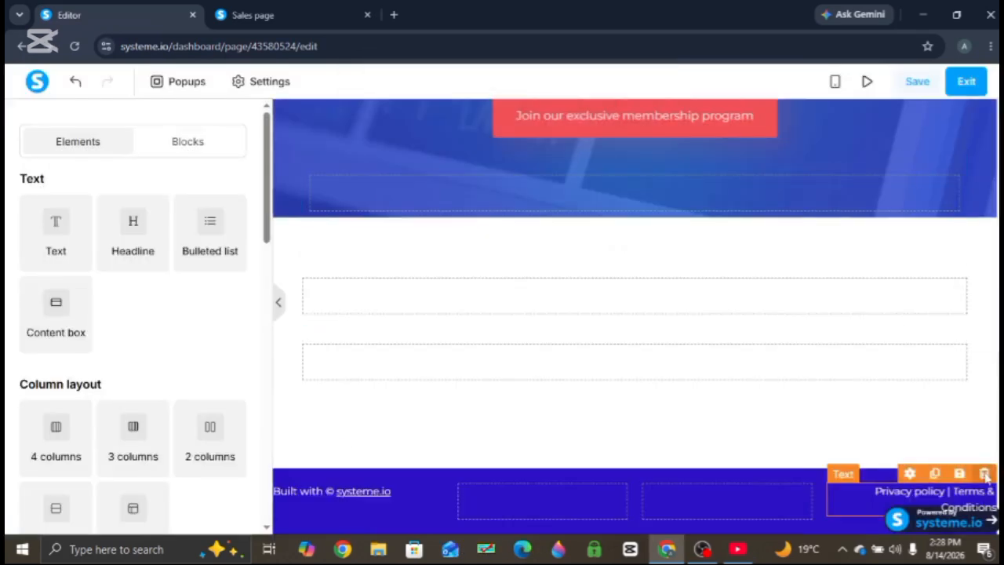
# - Delete the footer's privacy policy text and then the whole footer section
pyautogui.click(982, 471)
pyautogui.click(572, 152)
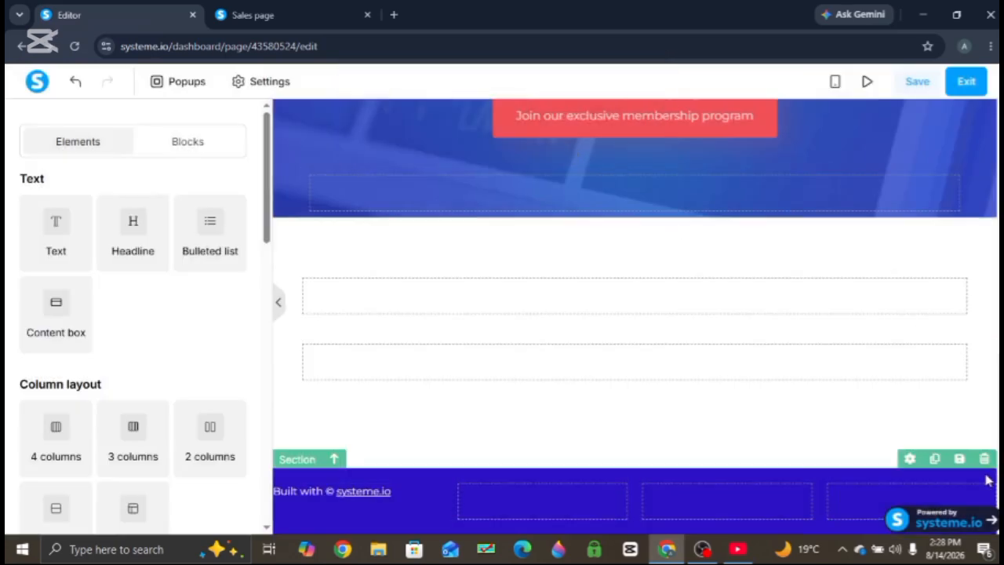
pyautogui.click(985, 459)
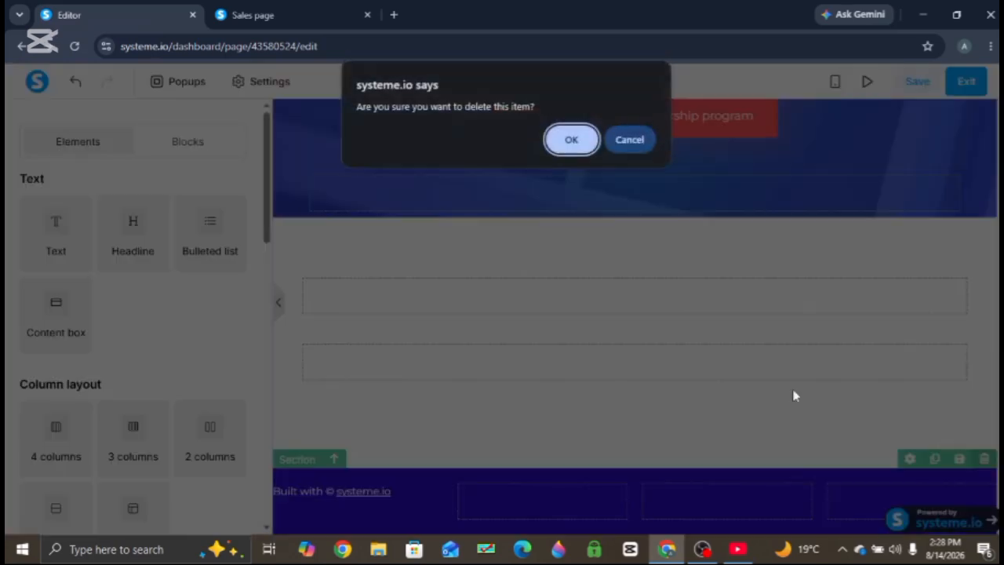
pyautogui.click(563, 146)
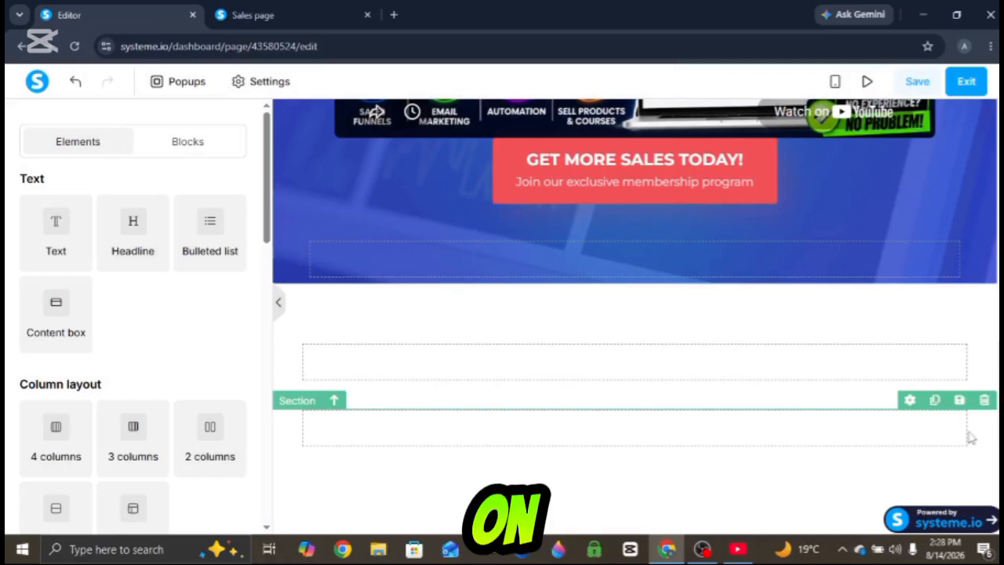
# - Delete the leftover empty section at the page bottom and the empty row below the call-to-action button
pyautogui.click(985, 400)
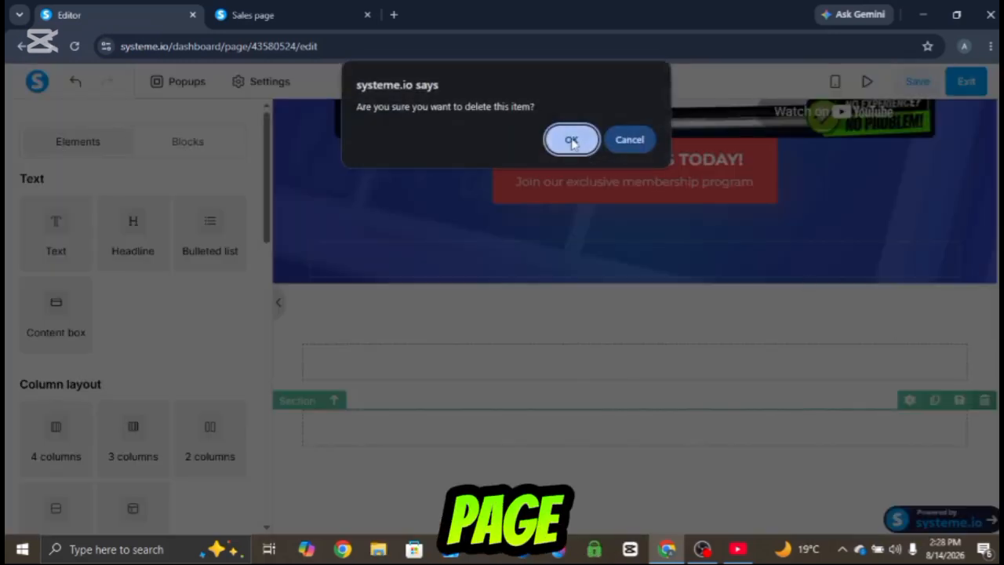
pyautogui.click(571, 142)
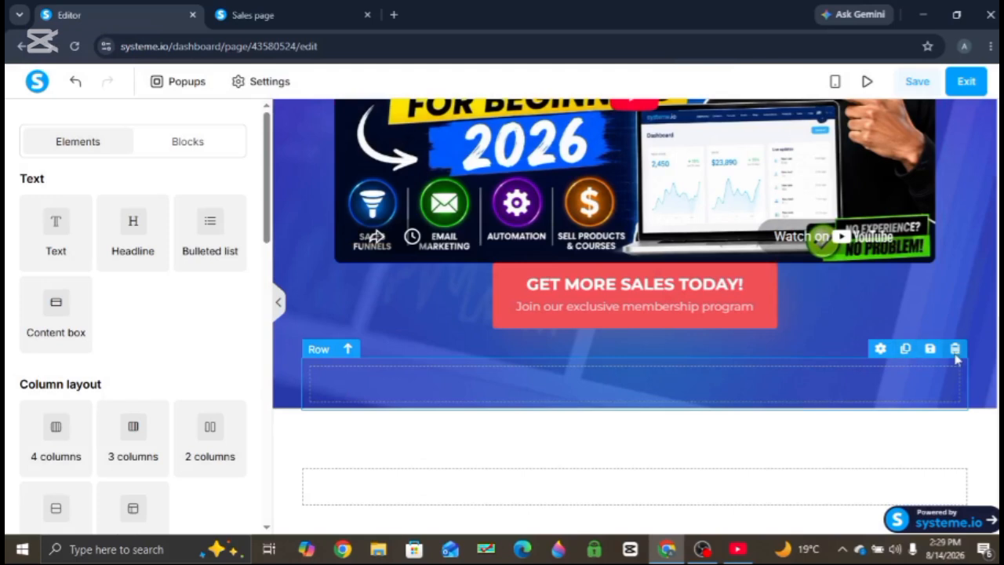
pyautogui.click(955, 349)
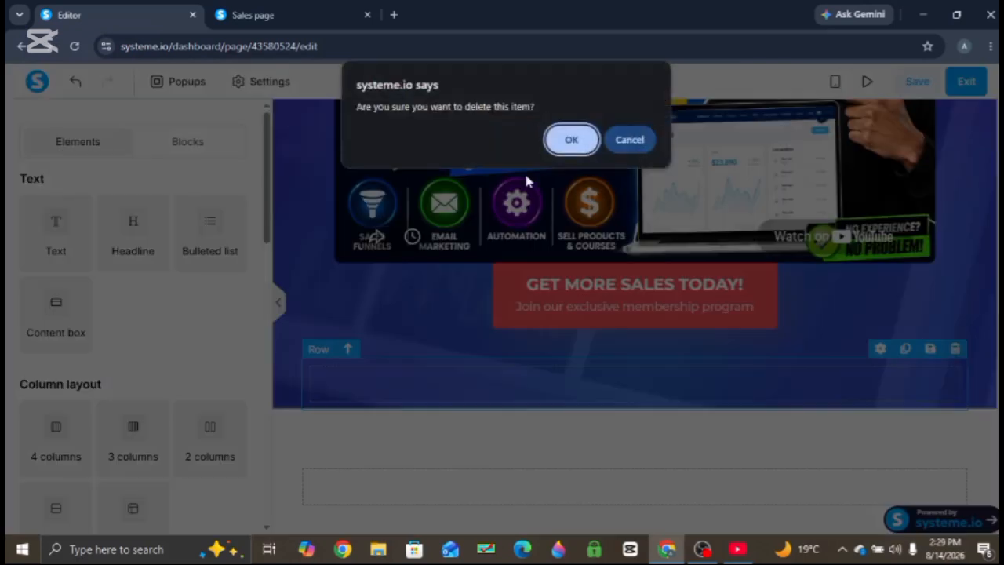
pyautogui.click(568, 140)
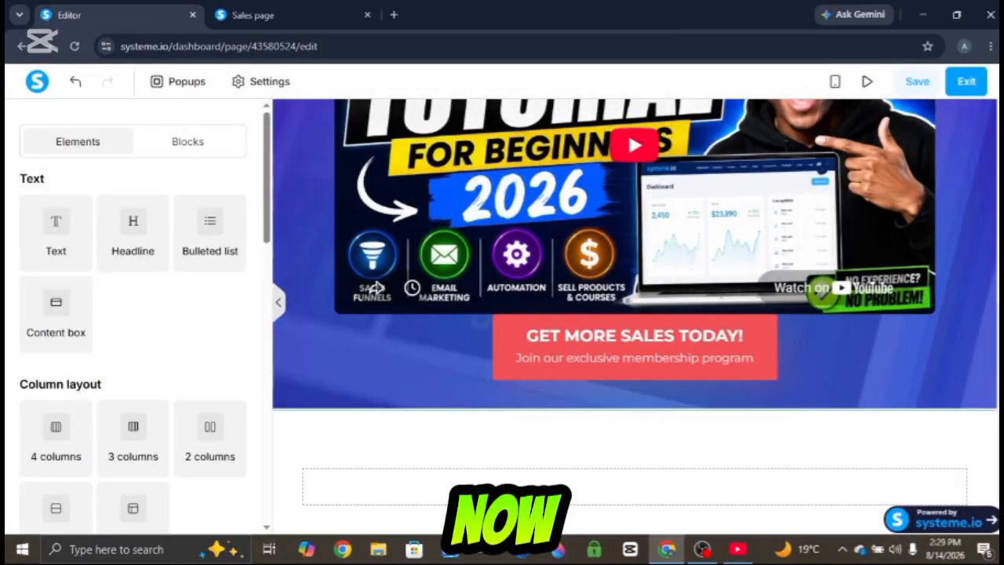
# - Set the 'GET MORE SALES TODAY!' button's top padding to 17 and its top margin to 19
pyautogui.scroll(5, 635, 316)
pyautogui.scroll(-3, 636, 316)
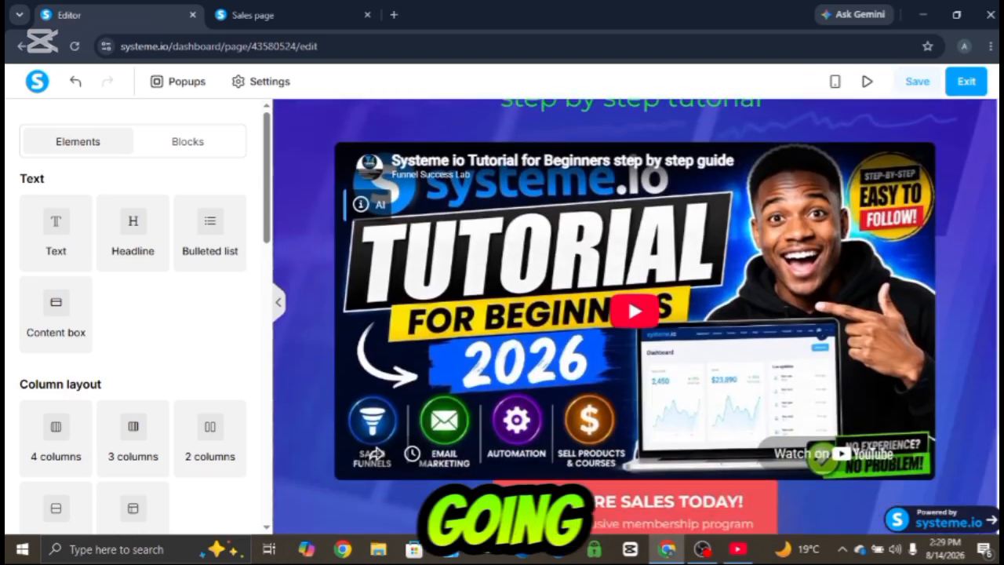
pyautogui.scroll(-2, 682, 411)
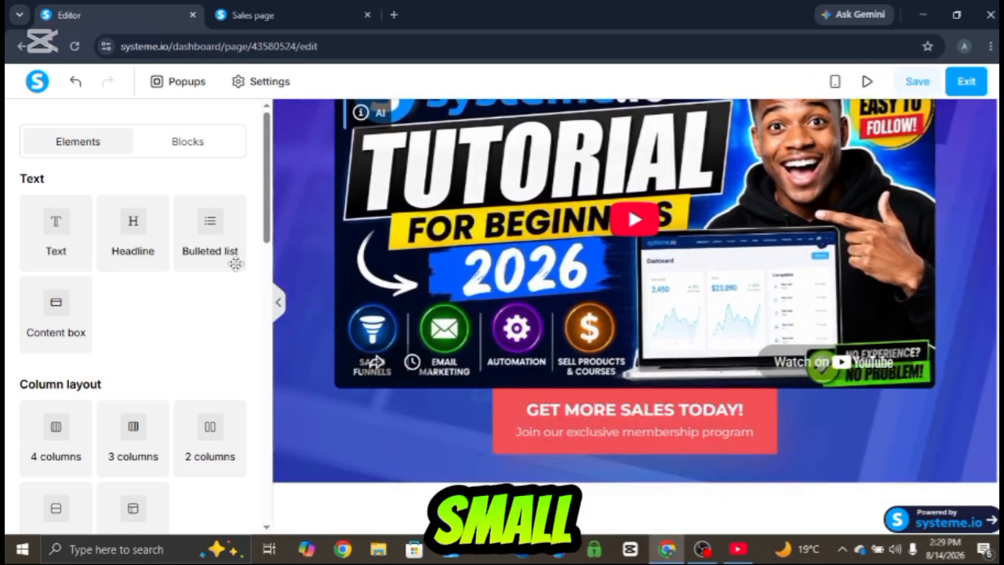
pyautogui.click(549, 436)
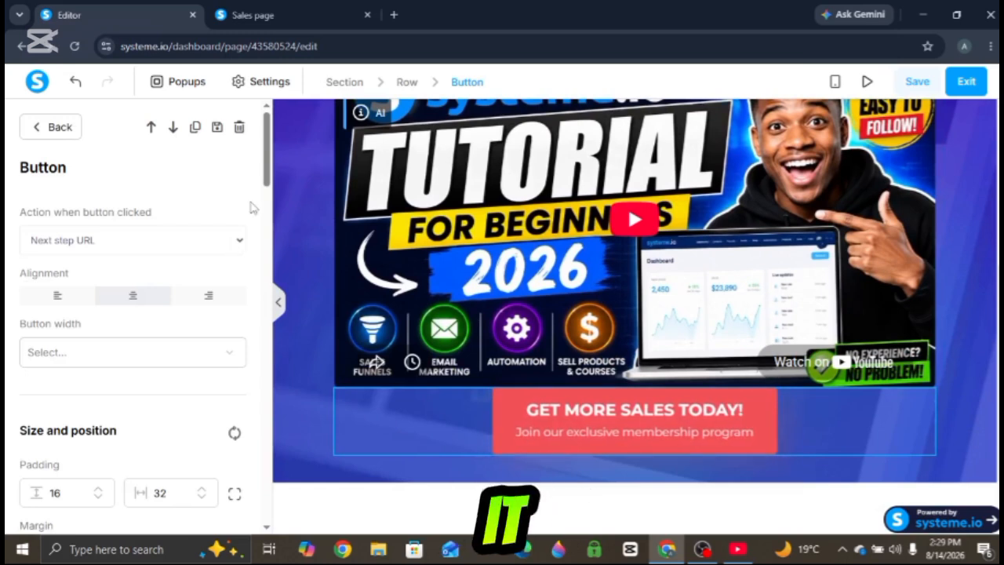
pyautogui.moveTo(263, 176); pyautogui.dragTo(262, 223)
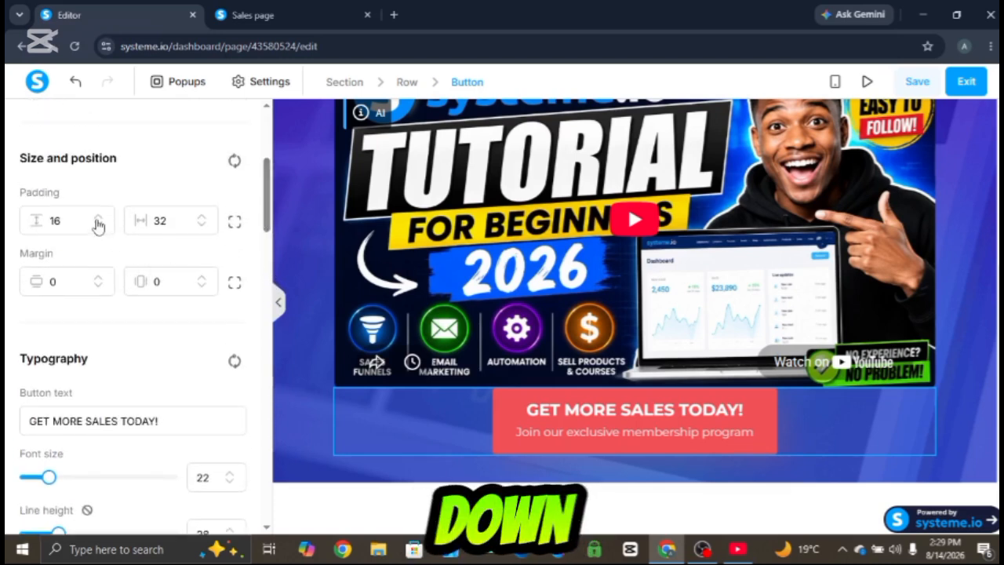
pyautogui.click(98, 218)
pyautogui.click(98, 218)
pyautogui.click(98, 219)
pyautogui.click(98, 219)
pyautogui.click(99, 218)
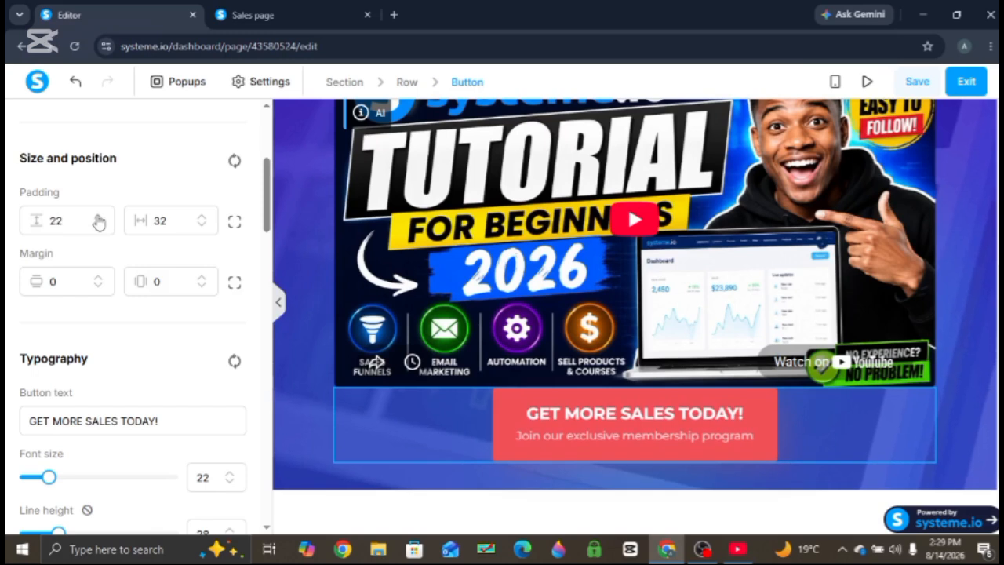
pyautogui.click(98, 226)
pyautogui.click(98, 225)
pyautogui.click(98, 225)
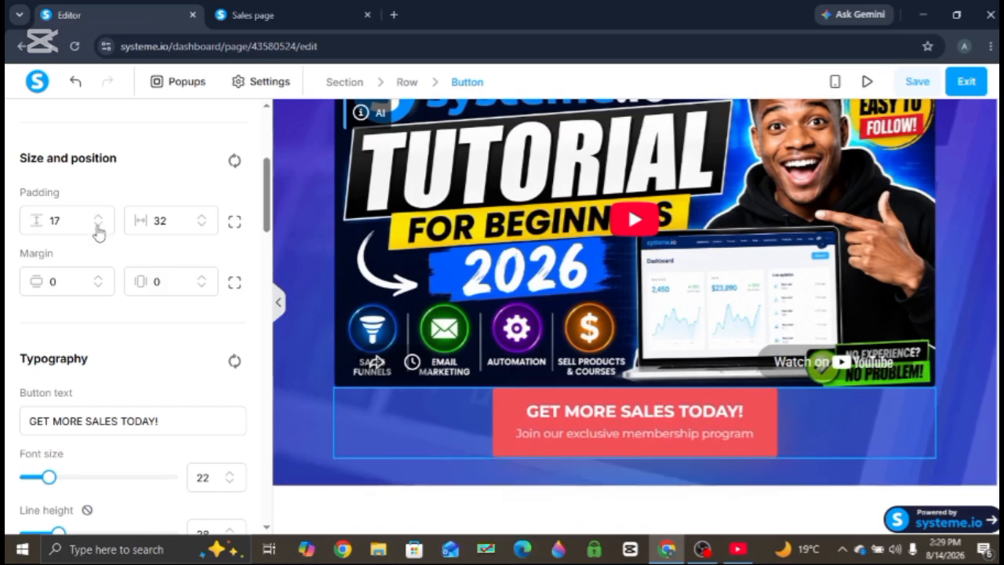
pyautogui.click(98, 278)
pyautogui.click(98, 278)
pyautogui.click(98, 278)
pyautogui.click(98, 278)
pyautogui.click(98, 278)
pyautogui.click(98, 278)
pyautogui.click(98, 277)
pyautogui.click(98, 277)
pyautogui.click(98, 278)
pyautogui.click(98, 278)
pyautogui.click(98, 278)
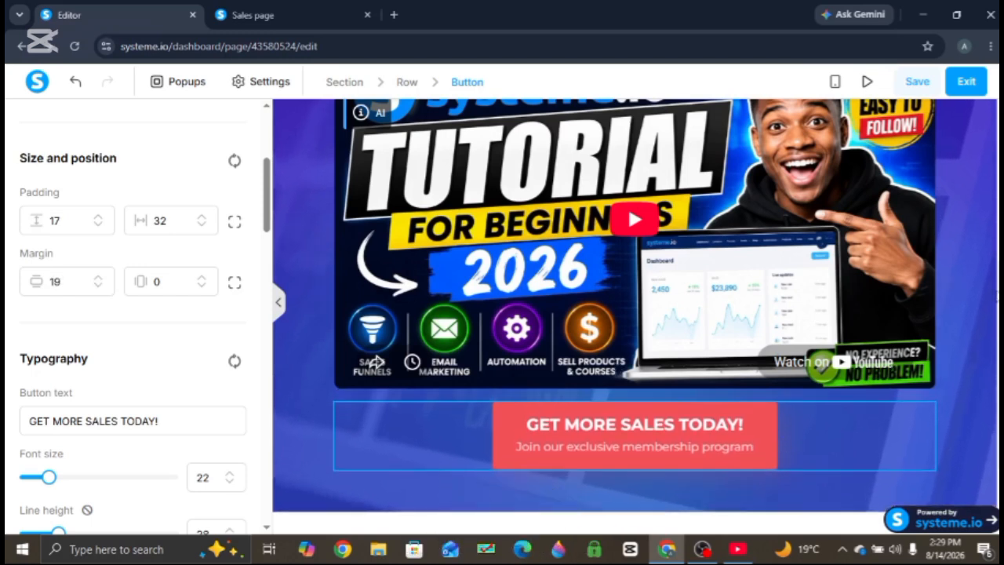
pyautogui.press('Escape')
# - Set the top margin of the 'step by step tutorial' subtitle to 7
pyautogui.scroll(3, 628, 204)
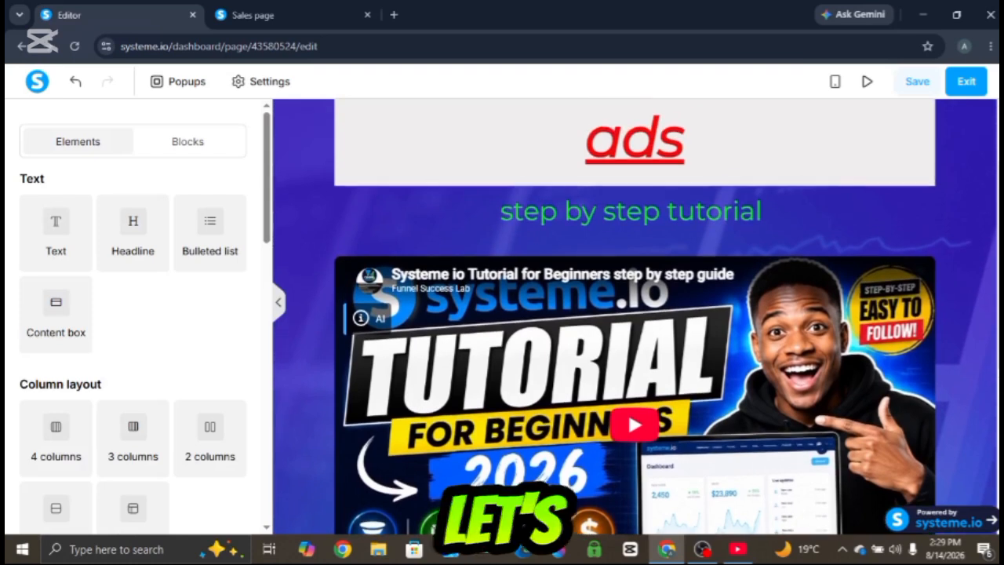
pyautogui.click(766, 227)
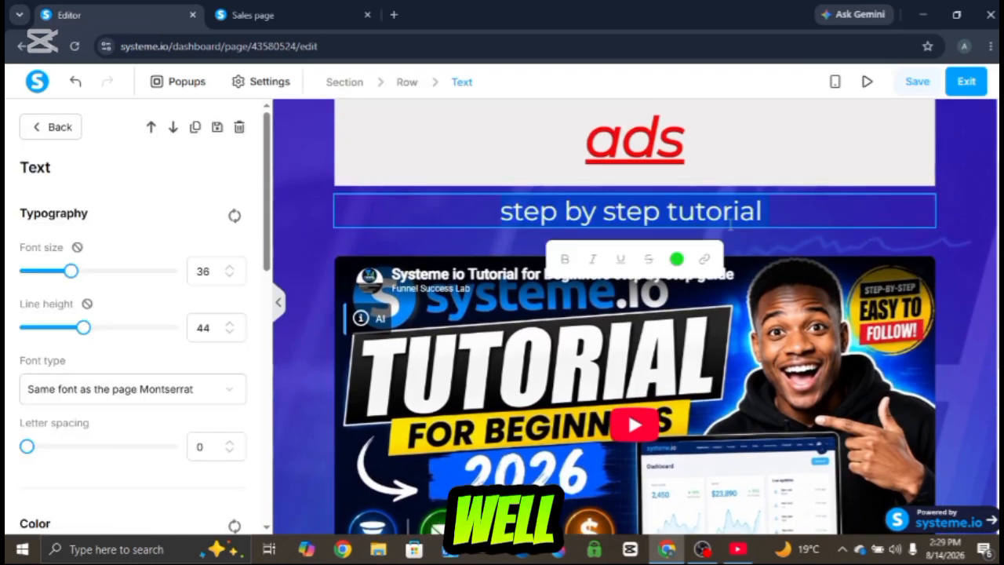
pyautogui.scroll(-4, 204, 353)
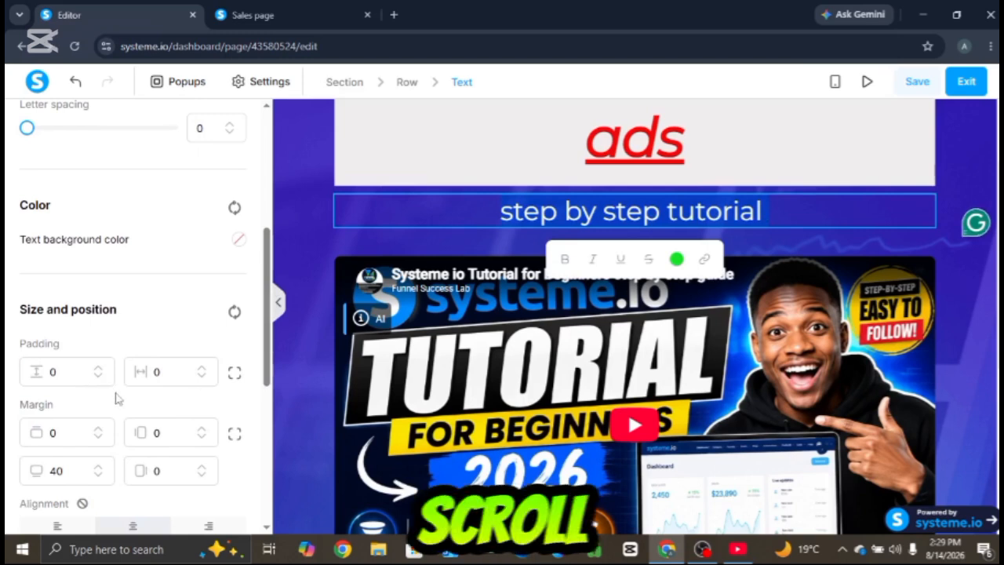
pyautogui.click(98, 440)
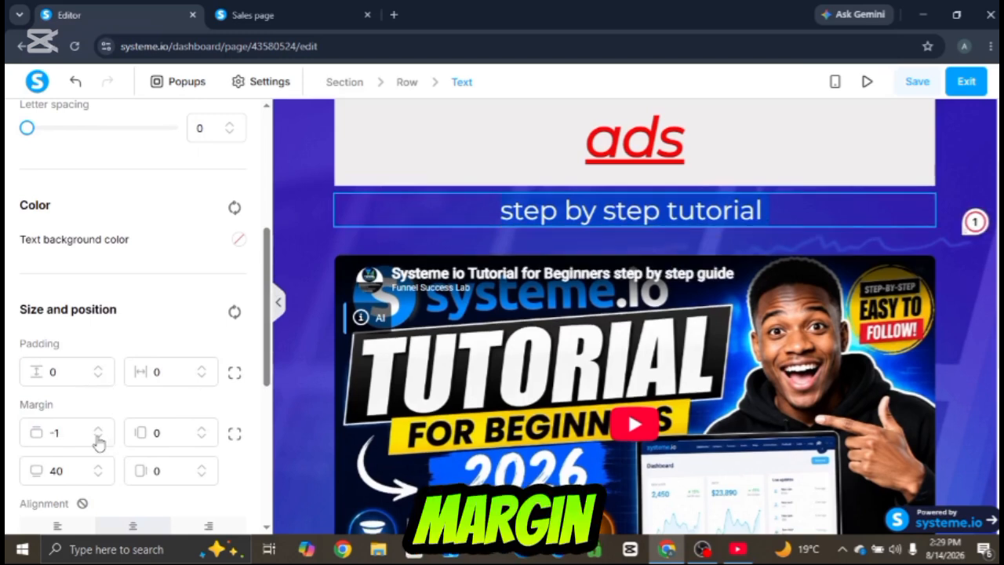
pyautogui.click(98, 439)
pyautogui.click(97, 439)
pyautogui.click(97, 440)
pyautogui.click(97, 439)
pyautogui.click(97, 439)
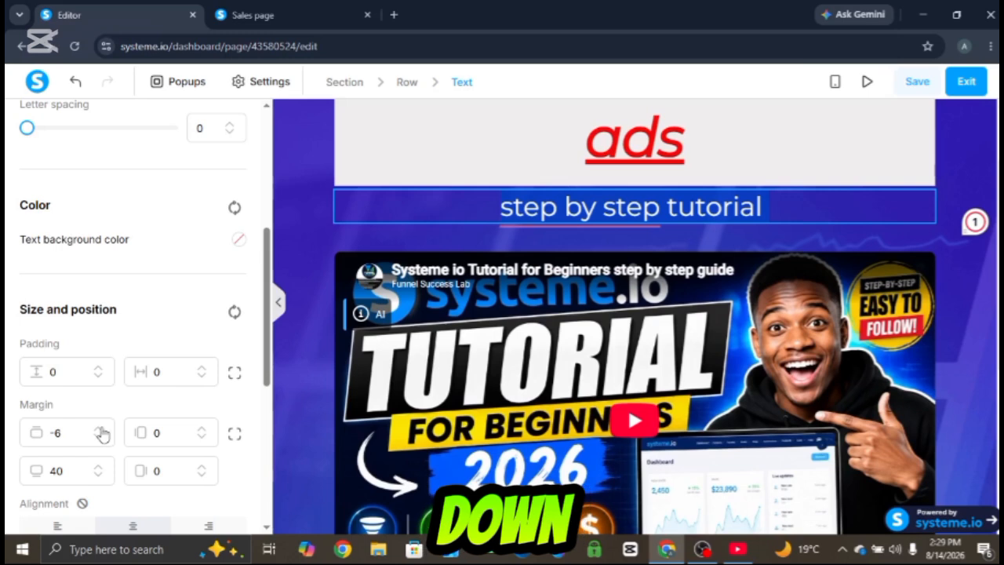
pyautogui.click(98, 429)
pyautogui.click(98, 429)
pyautogui.click(98, 430)
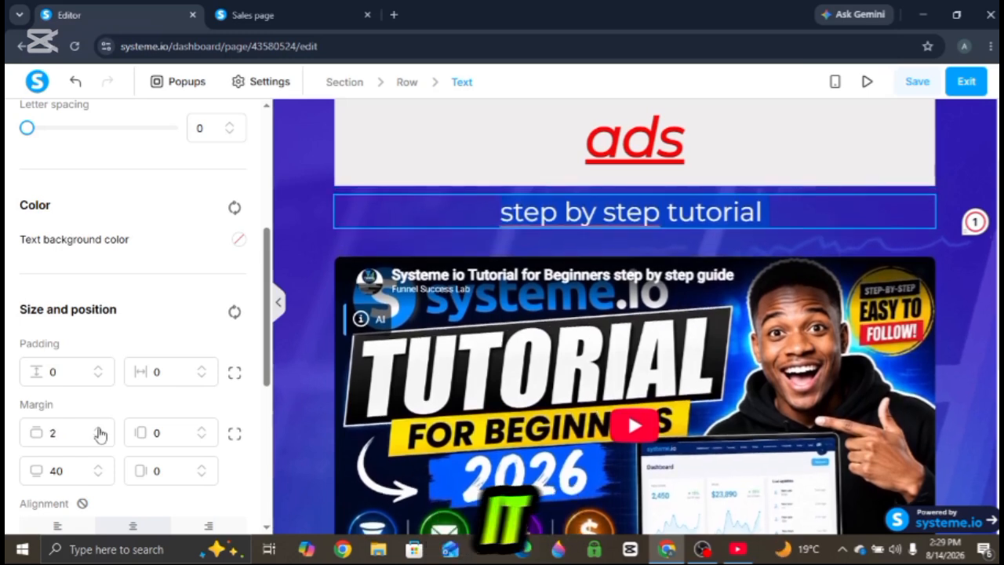
pyautogui.click(98, 429)
pyautogui.click(98, 429)
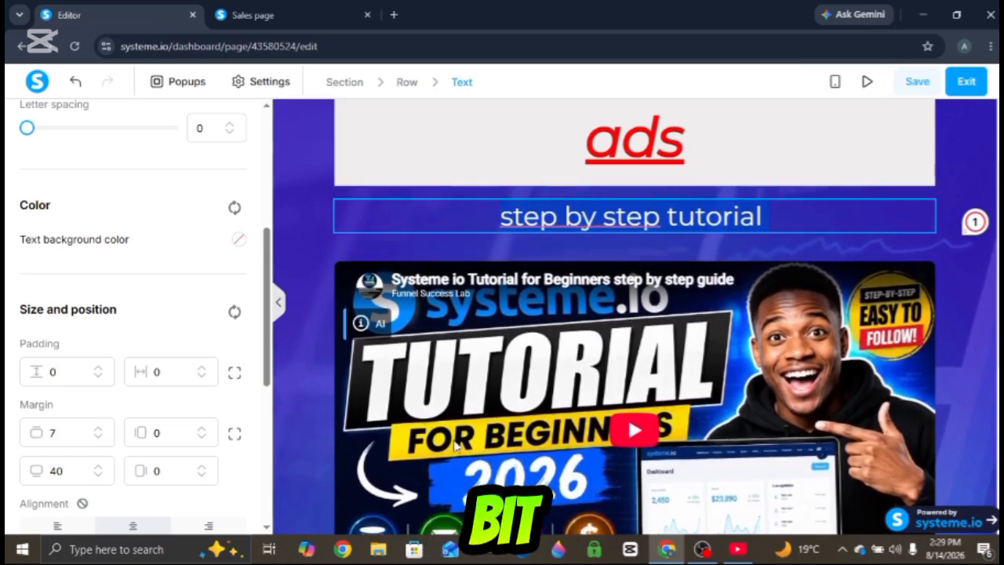
# - Set the embedded YouTube video's top margin to -17
pyautogui.click(969, 347)
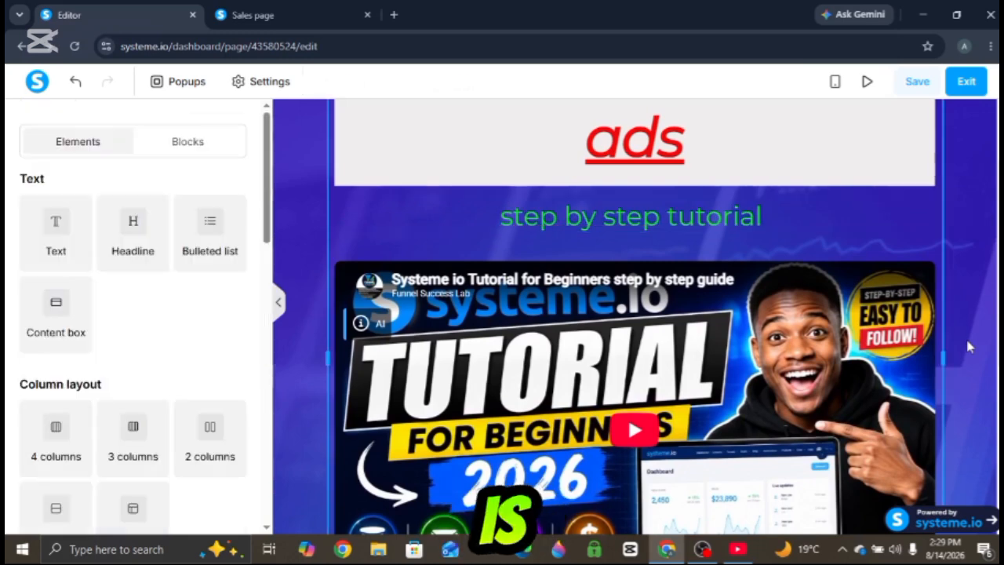
pyautogui.scroll(-1, 900, 257)
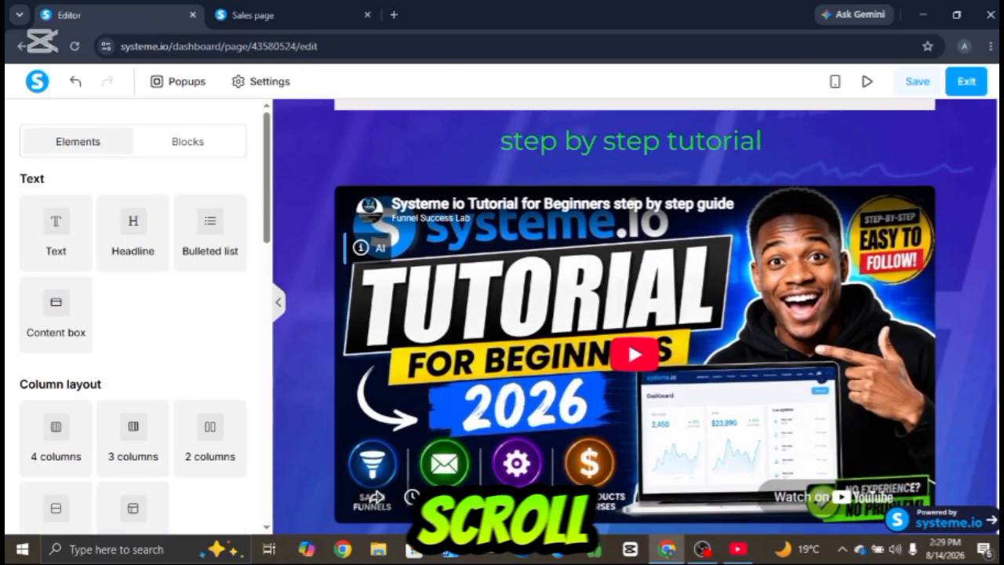
pyautogui.click(902, 258)
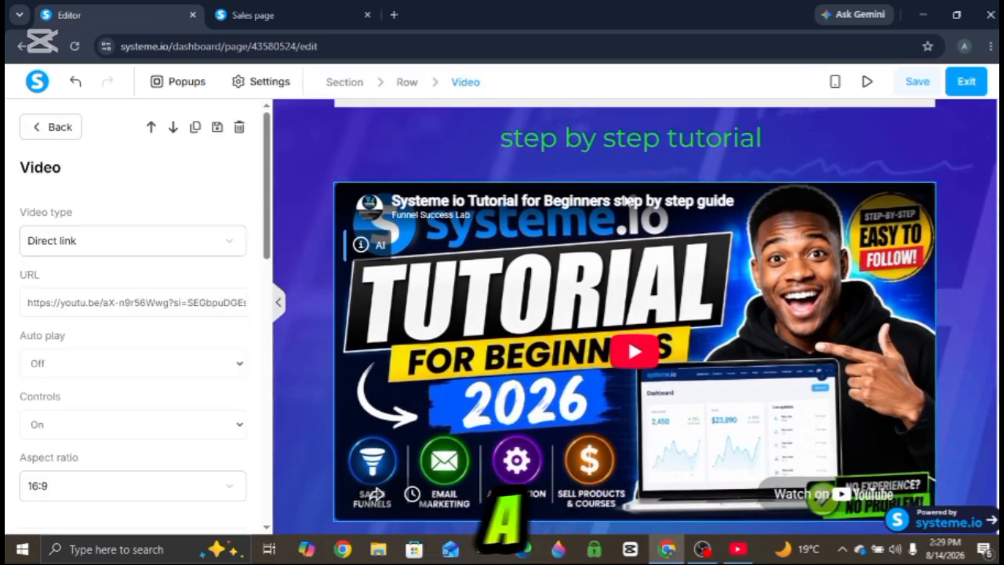
pyautogui.moveTo(267, 225); pyautogui.dragTo(285, 404)
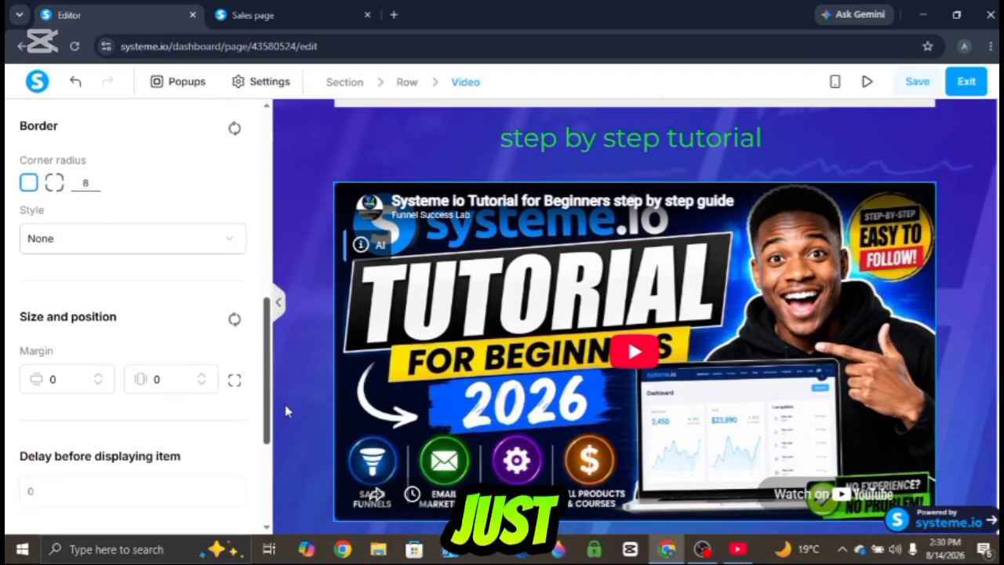
pyautogui.click(97, 383)
pyautogui.click(97, 383)
pyautogui.click(97, 383)
pyautogui.click(97, 384)
pyautogui.click(97, 383)
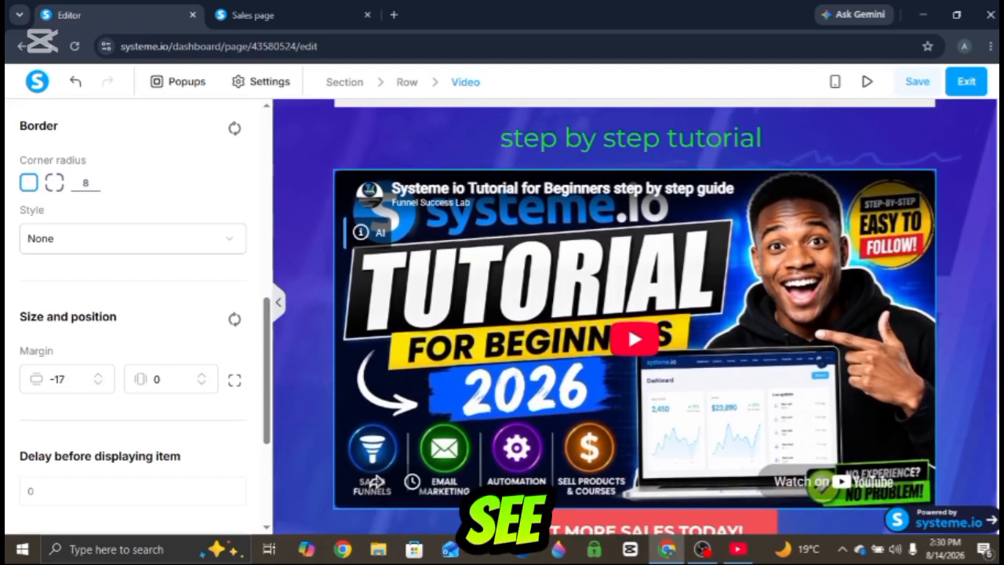
pyautogui.press('Escape')
# - Set the call-to-action button's top margin to 34
pyautogui.scroll(-2, 635, 317)
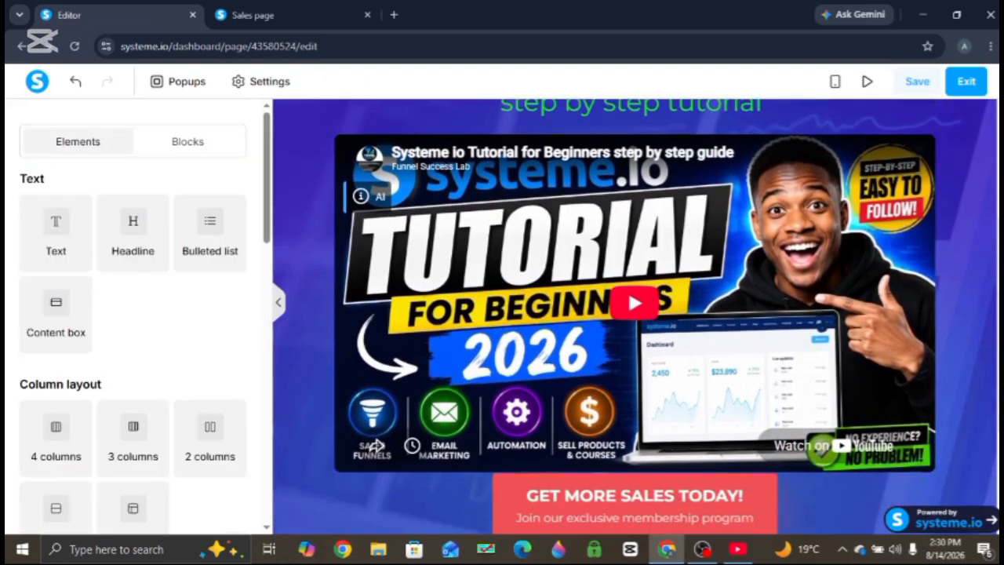
pyautogui.scroll(3, 635, 317)
pyautogui.scroll(-3, 648, 483)
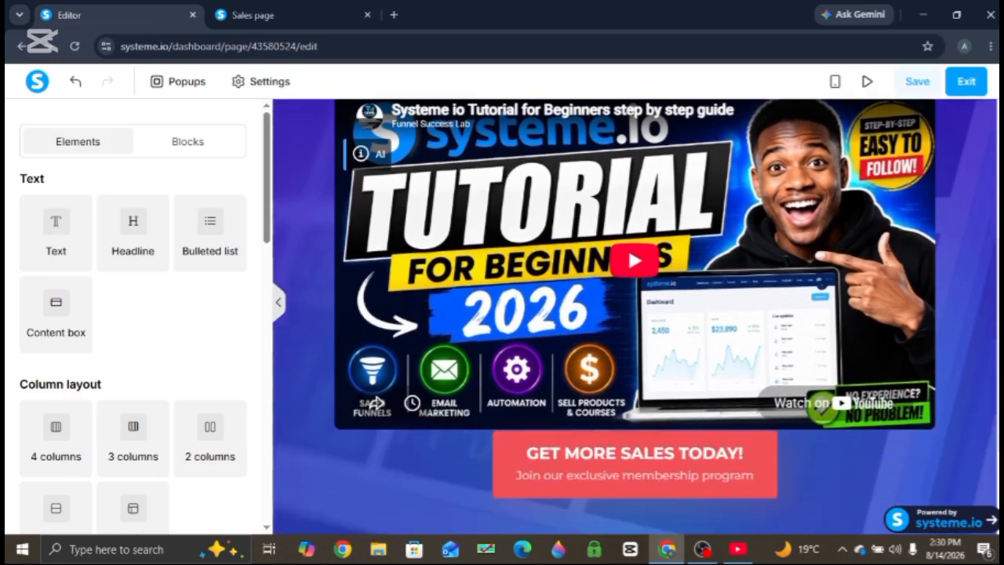
pyautogui.click(648, 481)
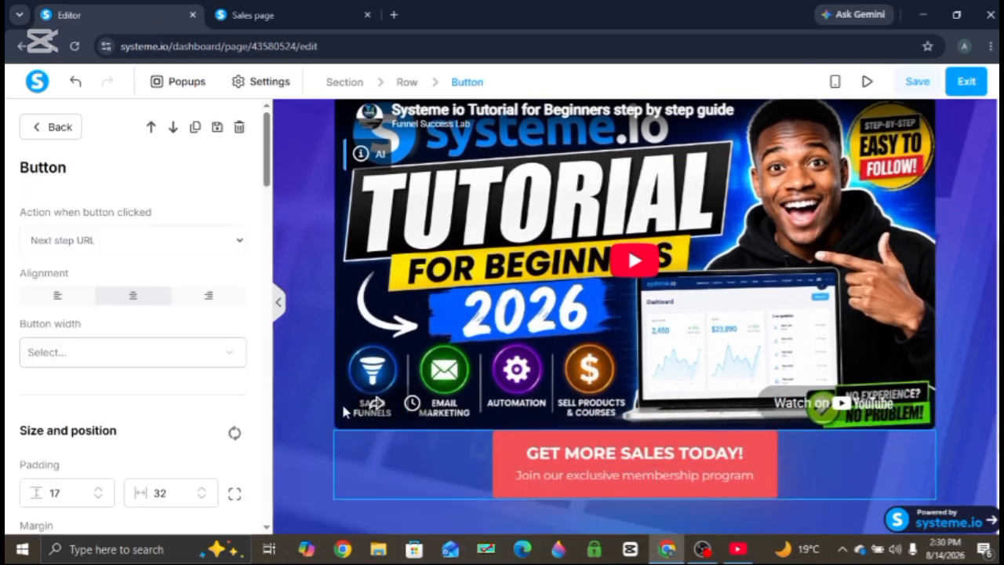
pyautogui.moveTo(267, 172); pyautogui.dragTo(268, 261)
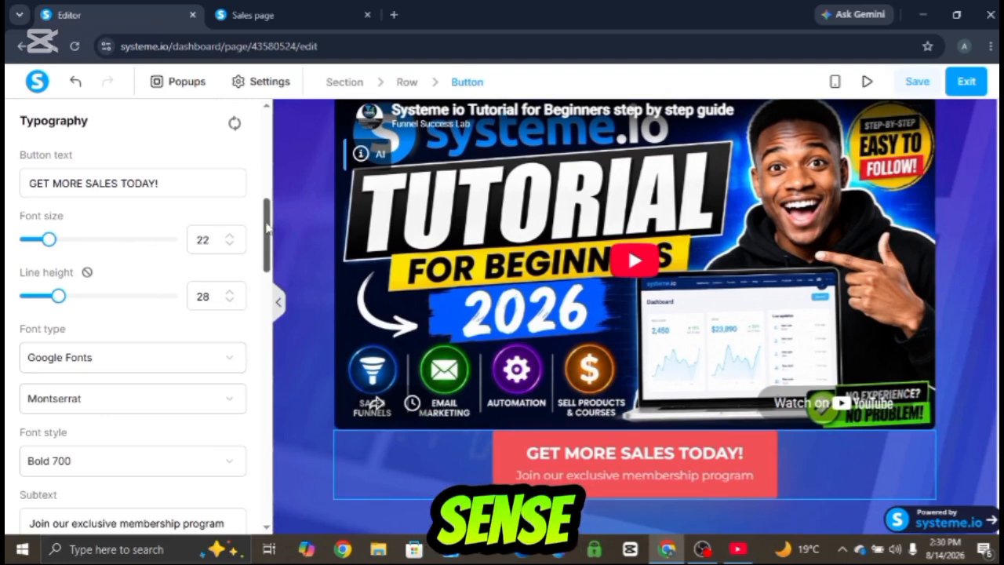
pyautogui.scroll(-2, 267, 228)
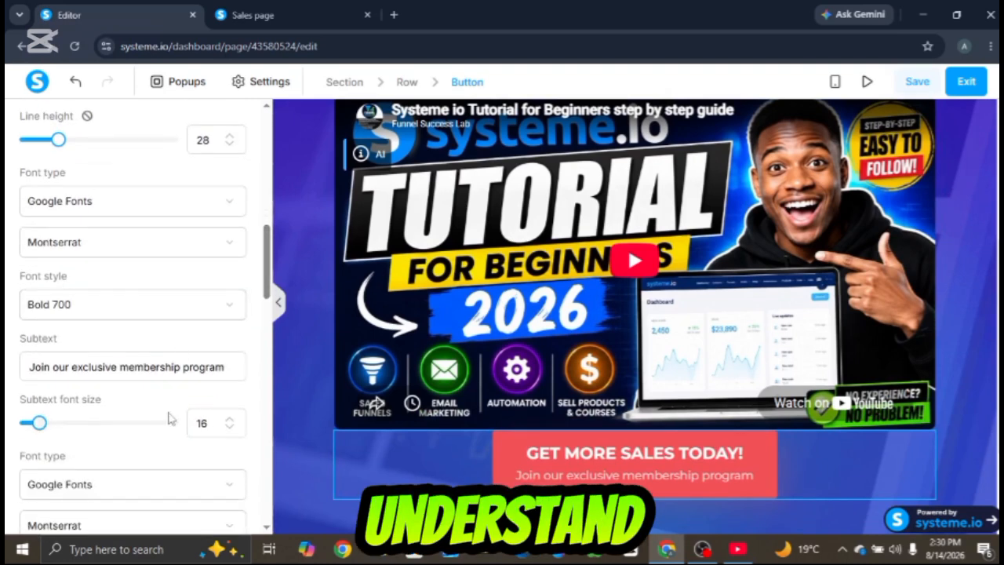
pyautogui.moveTo(267, 282); pyautogui.dragTo(258, 207)
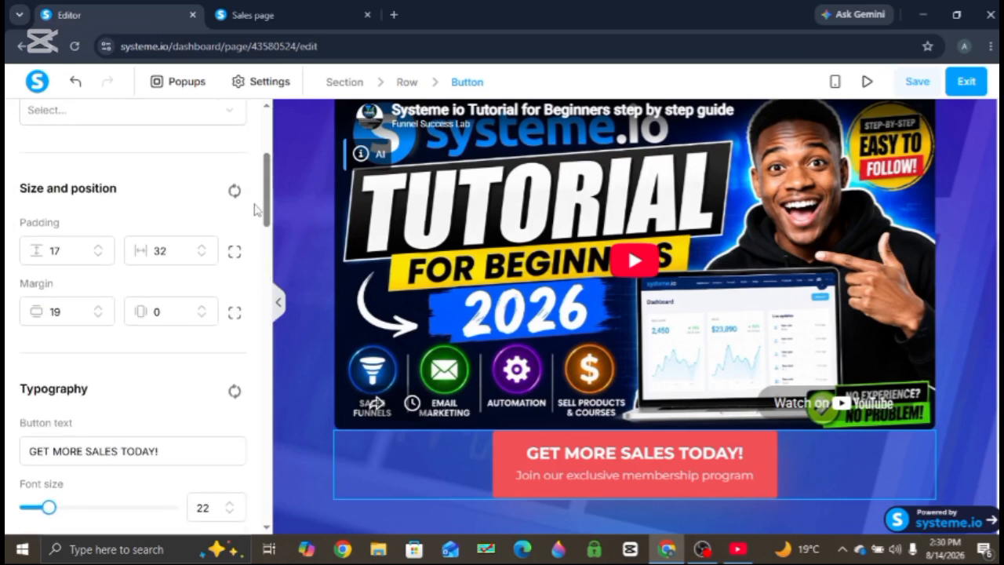
pyautogui.click(99, 316)
pyautogui.click(98, 316)
pyautogui.click(99, 316)
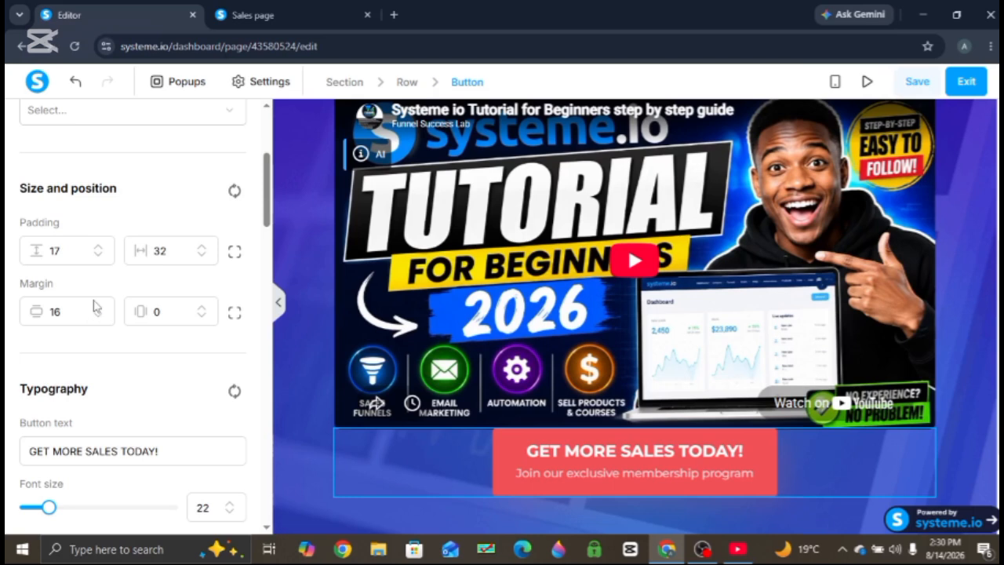
pyautogui.click(99, 309)
pyautogui.click(98, 308)
pyautogui.click(98, 309)
pyautogui.click(99, 308)
pyautogui.click(98, 308)
pyautogui.click(99, 309)
pyautogui.click(99, 308)
pyautogui.click(99, 308)
pyautogui.click(99, 313)
pyautogui.click(99, 313)
pyautogui.click(99, 313)
pyautogui.click(98, 313)
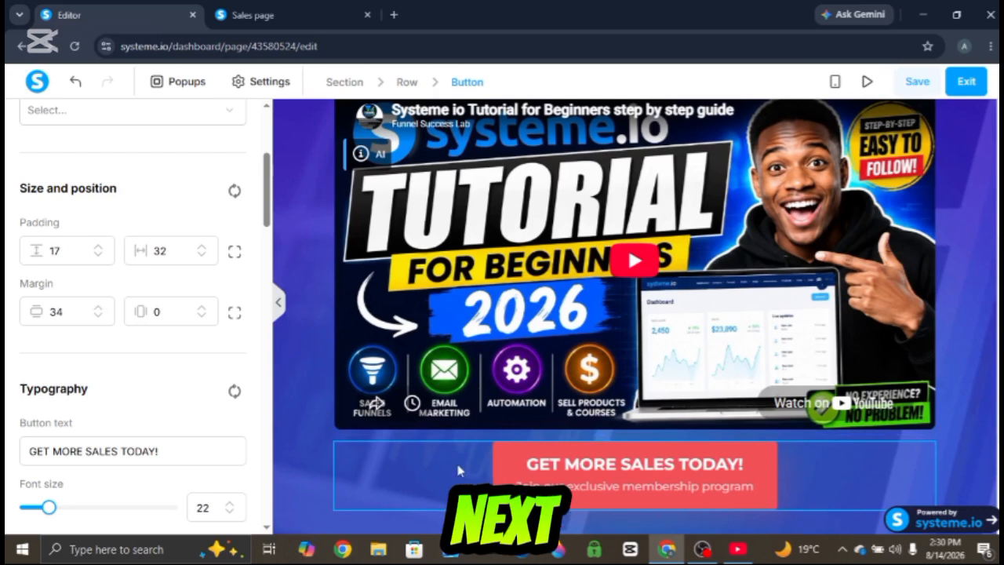
# - Change the button's click action to Open URL and select the URL field
pyautogui.press('Escape')
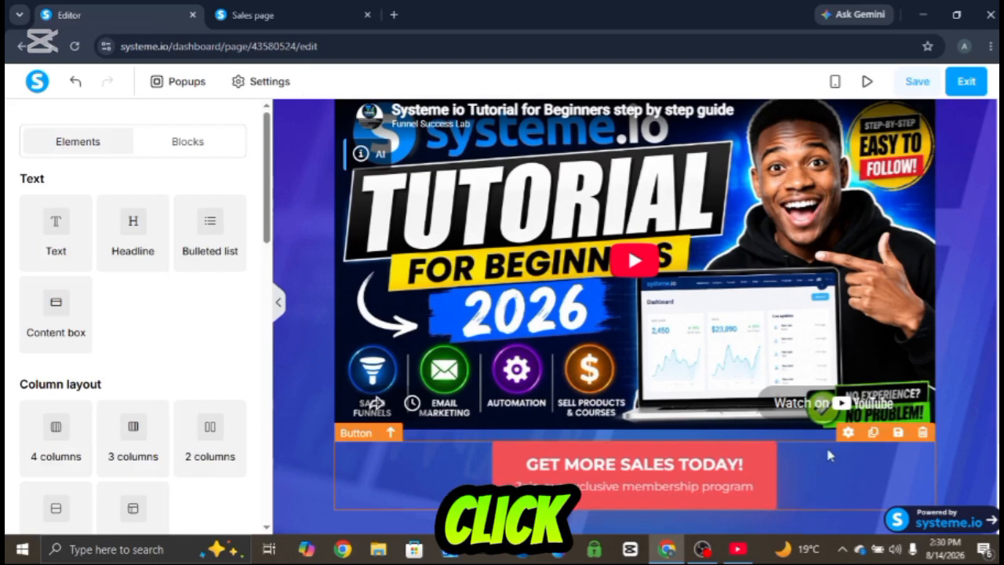
pyautogui.click(848, 434)
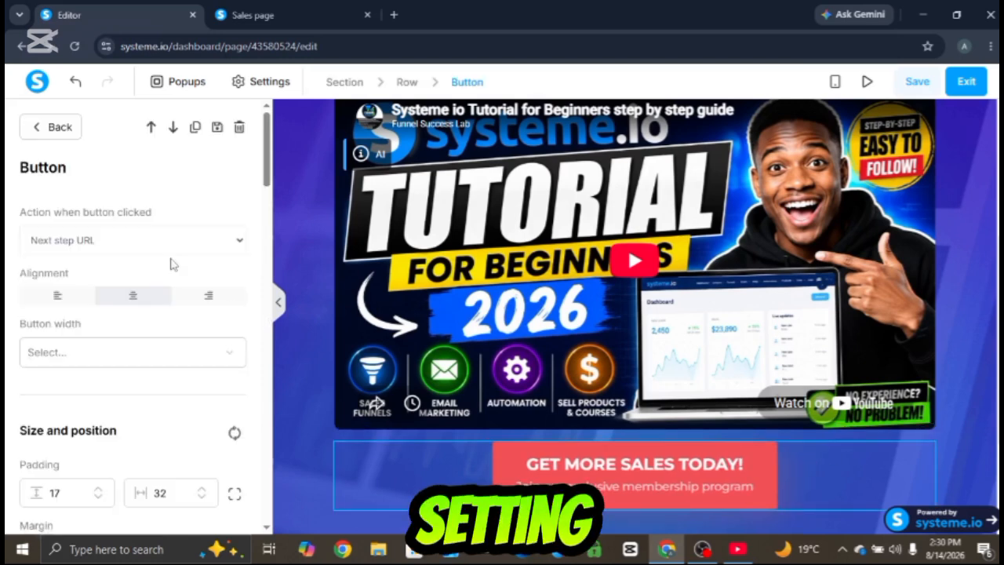
pyautogui.click(240, 242)
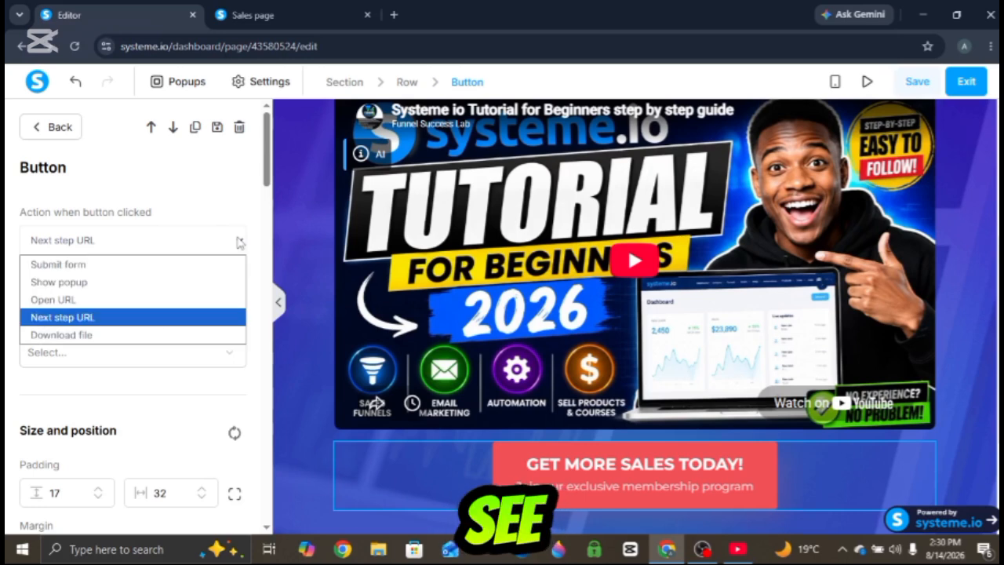
pyautogui.click(108, 316)
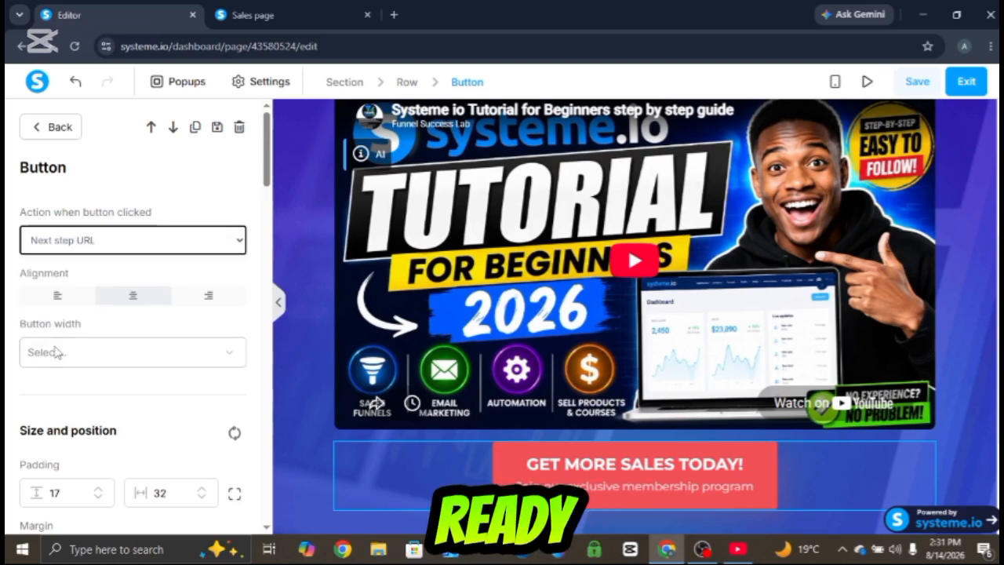
pyautogui.click(93, 246)
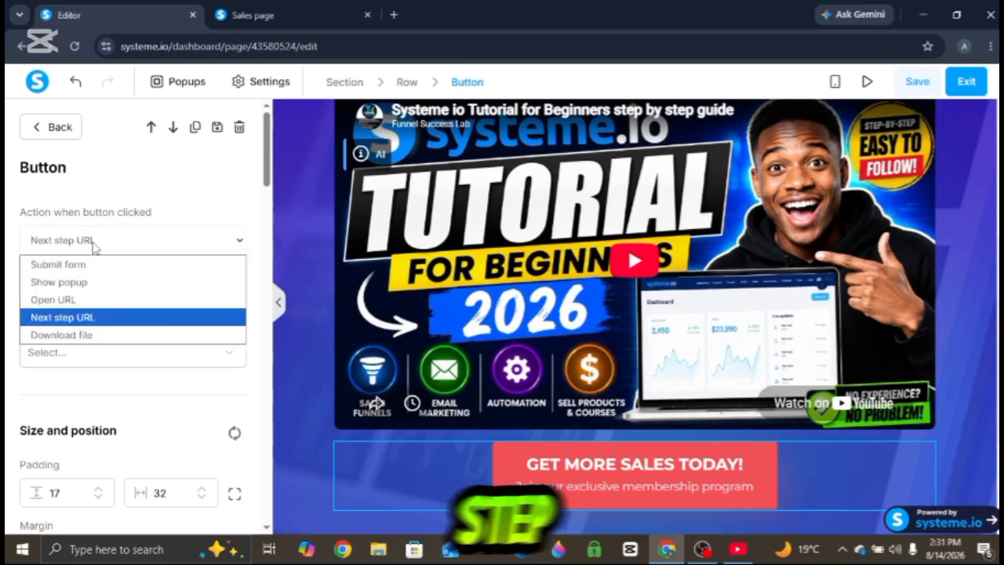
pyautogui.click(87, 300)
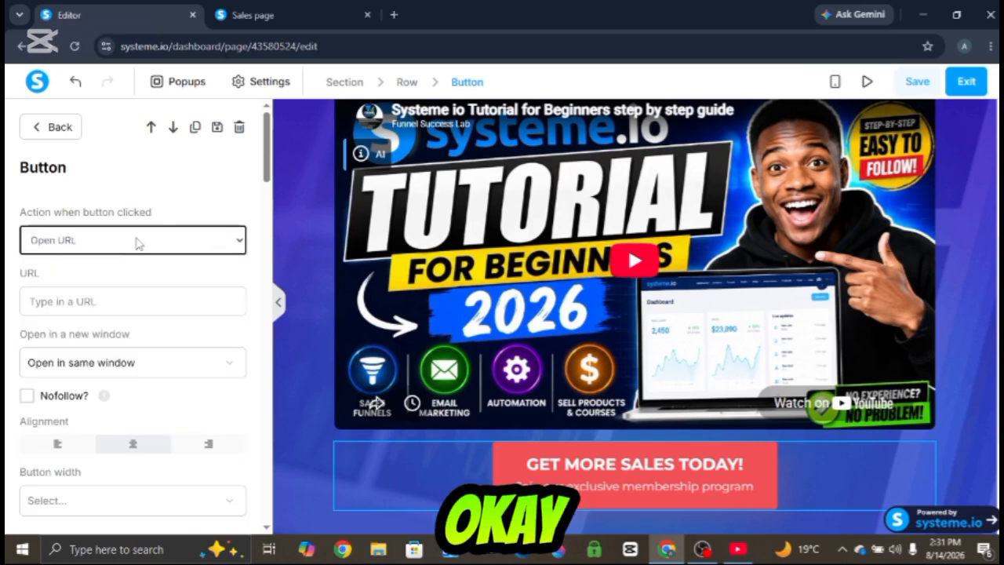
pyautogui.click(91, 304)
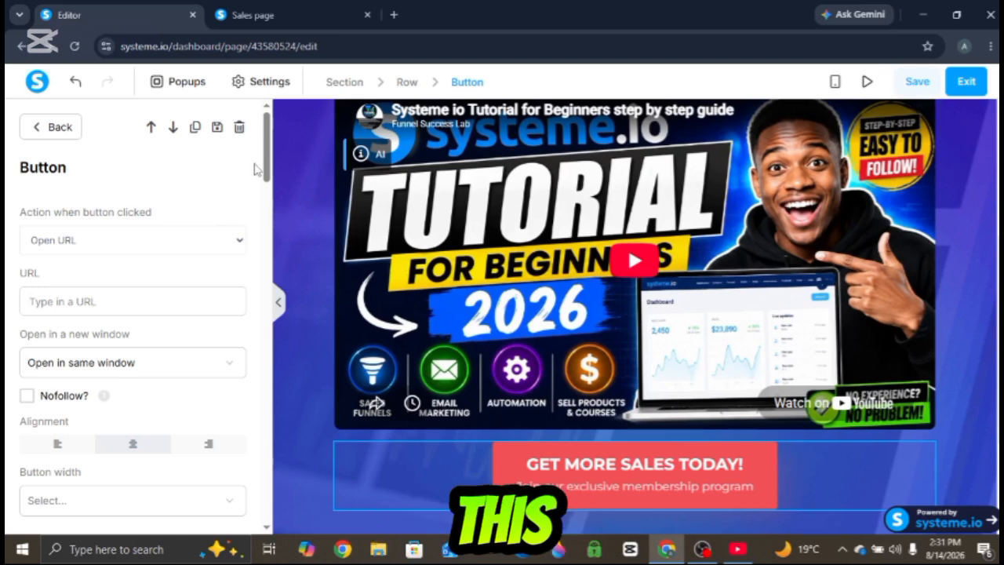
# - Replace the button text with 'get access now'
pyautogui.scroll(-2, 270, 188)
pyautogui.scroll(-2, 270, 188)
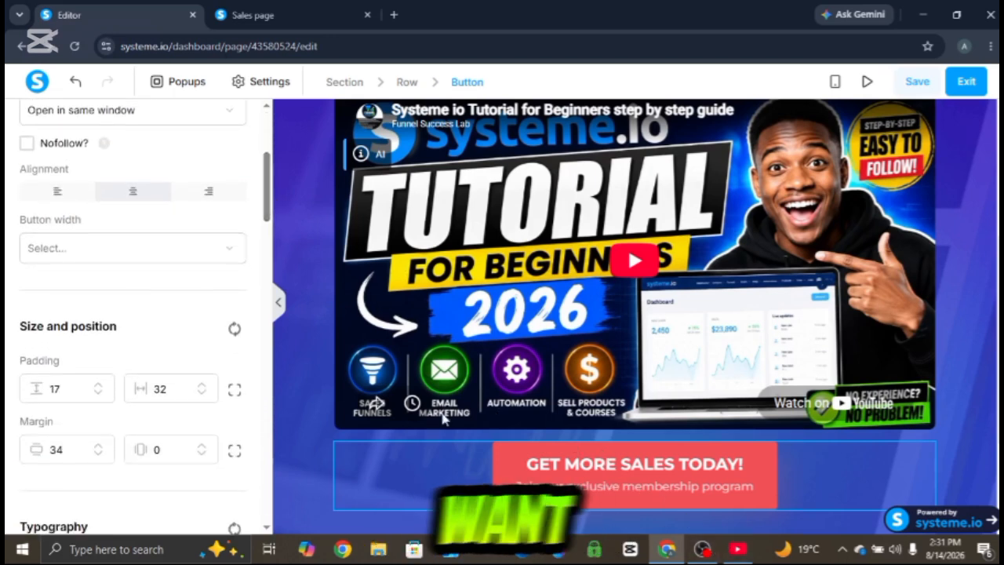
pyautogui.moveTo(267, 201); pyautogui.dragTo(271, 244)
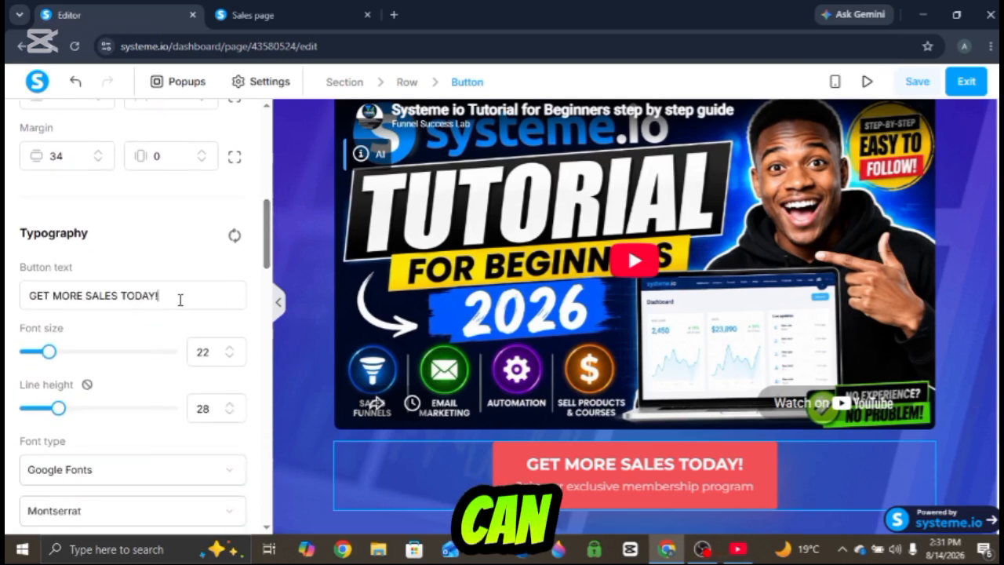
pyautogui.moveTo(181, 300); pyautogui.dragTo(28, 300)
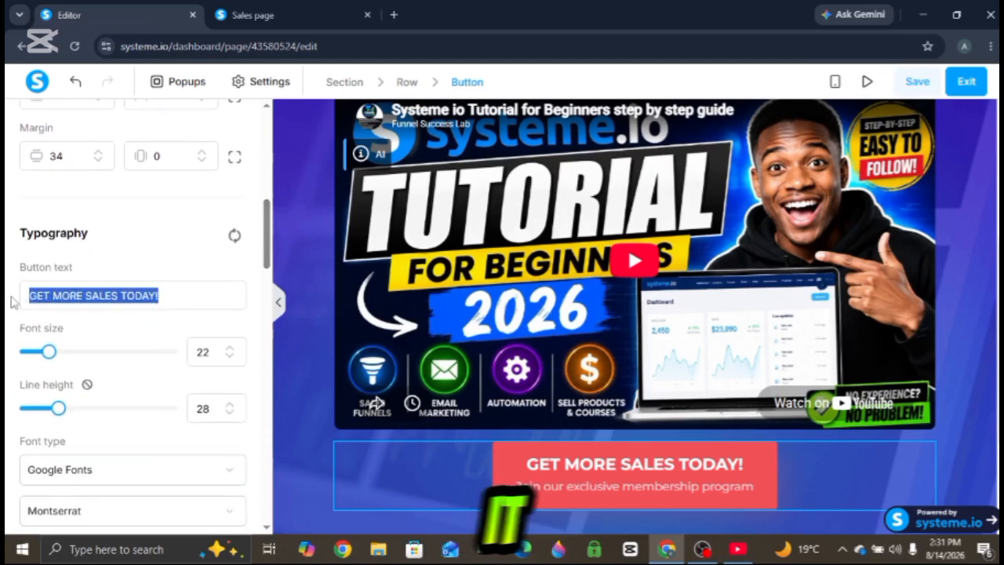
pyautogui.write('get acc')
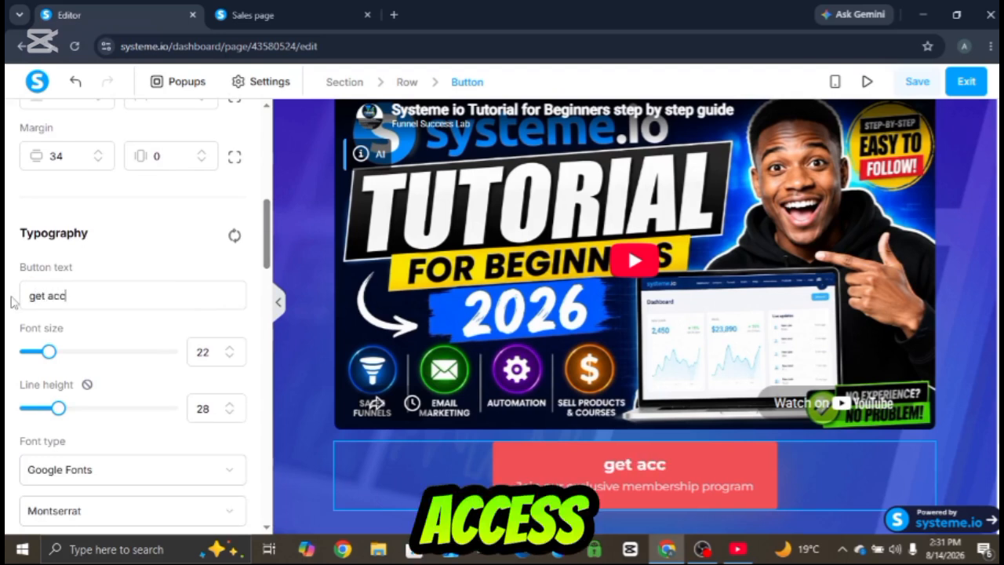
pyautogui.write('ess ni')
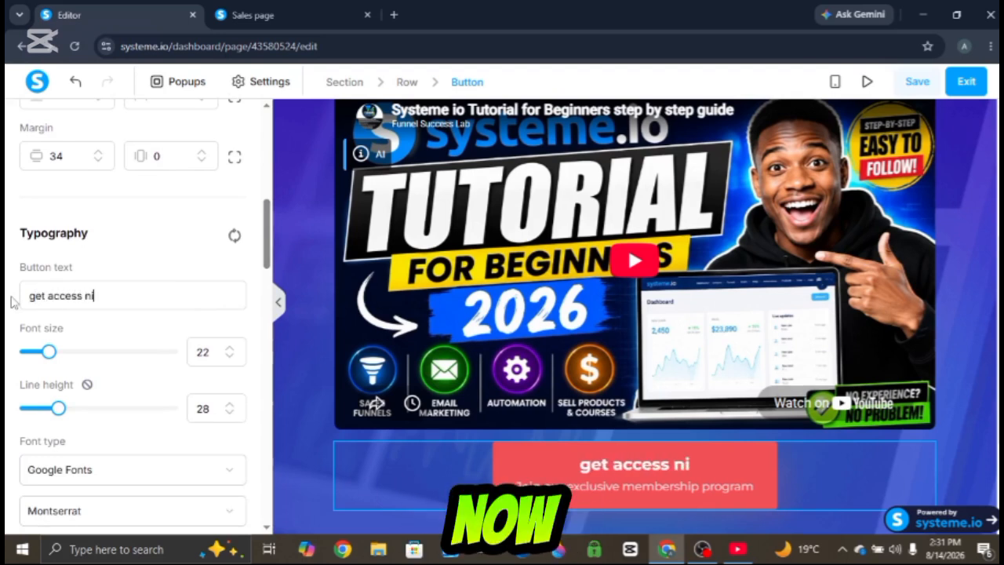
pyautogui.press('BackSpace')
pyautogui.write('ow')
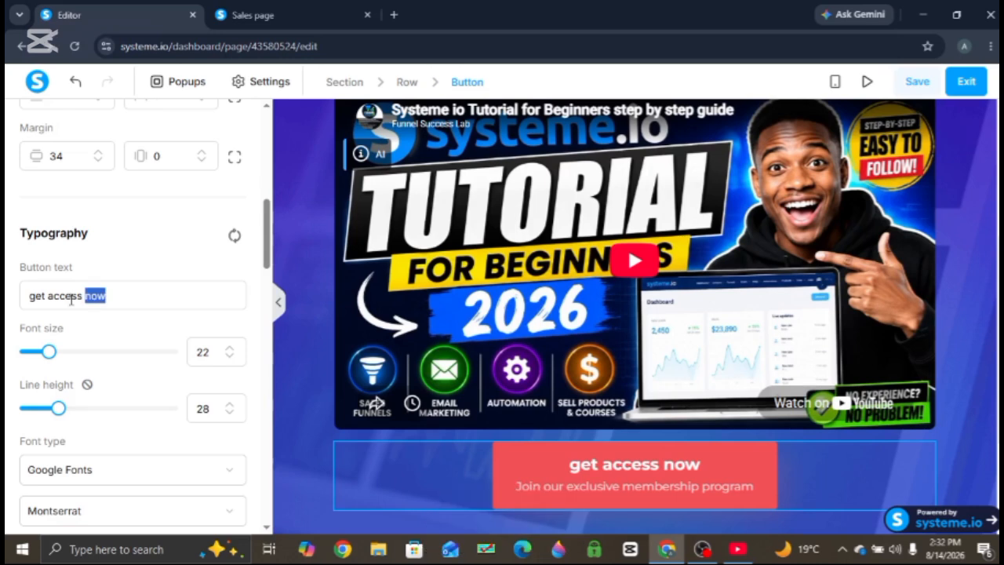
# - Retype the button text in capitals as 'GET ACCESS NOW'
pyautogui.moveTo(71, 297); pyautogui.dragTo(8, 296)
pyautogui.write('G')
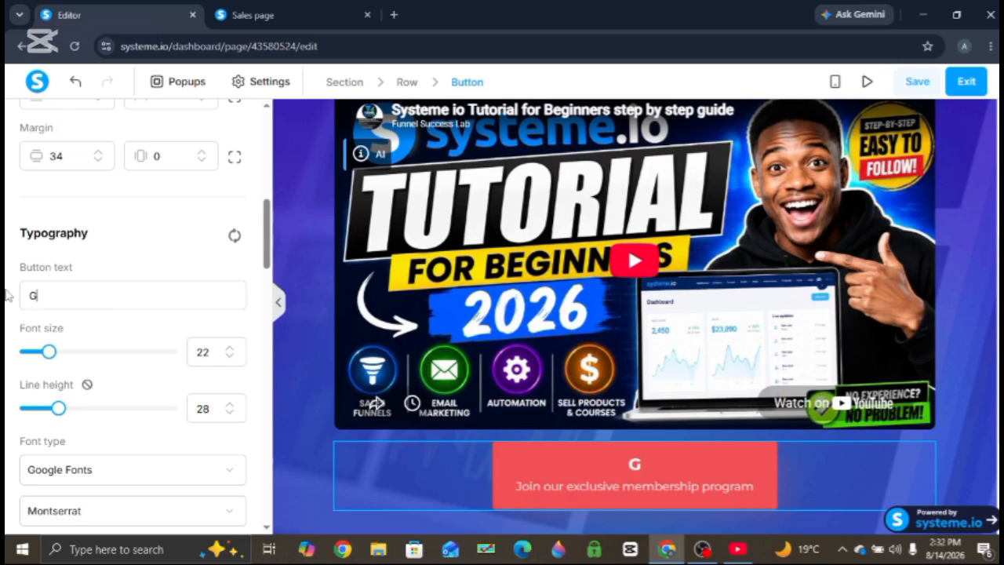
pyautogui.write('ET ACCESS NOW')
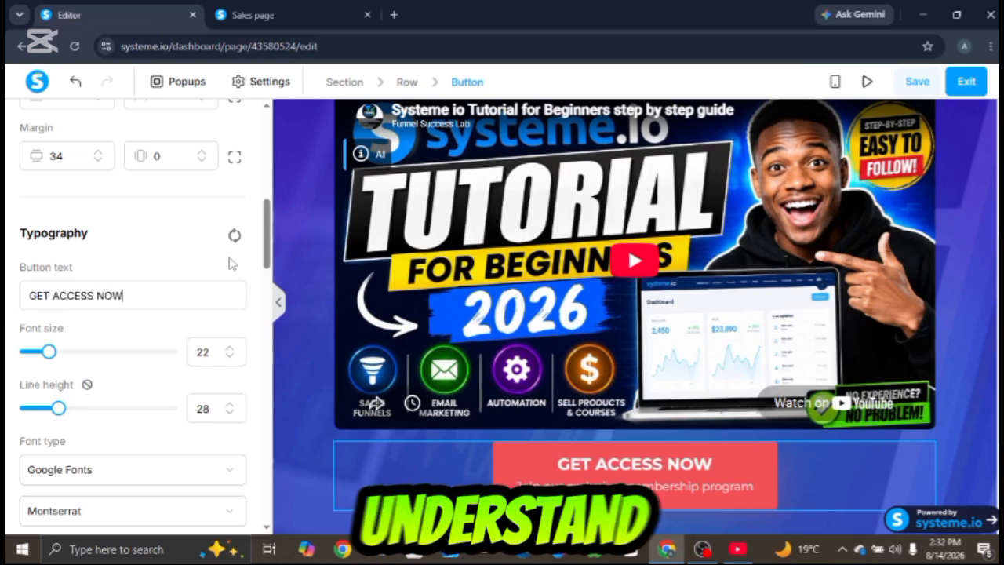
# - Clear the button's subtext and set its font size to 37
pyautogui.moveTo(265, 235); pyautogui.dragTo(10, 334)
pyautogui.click(232, 320)
pyautogui.press('BackSpace')
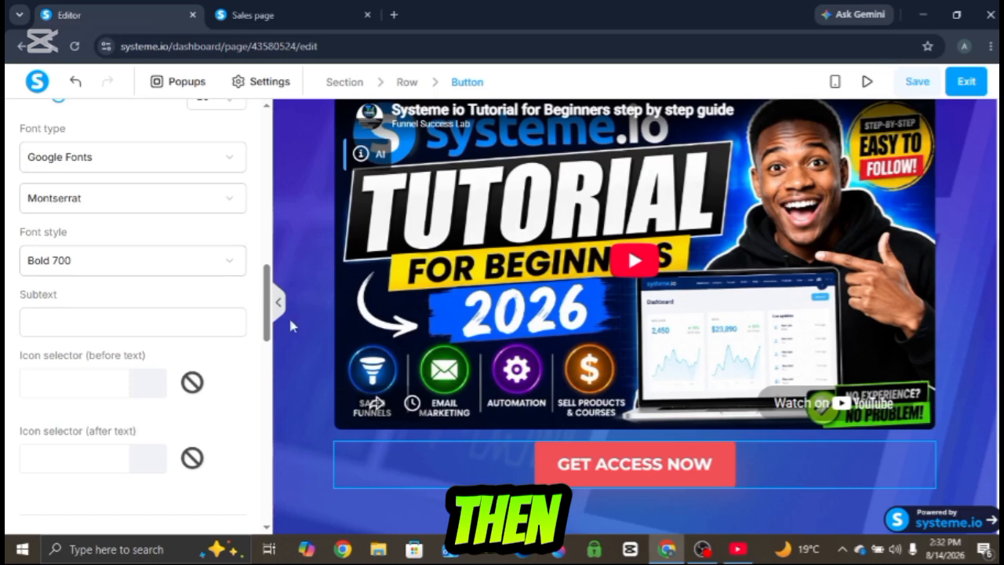
pyautogui.moveTo(268, 306); pyautogui.dragTo(265, 263)
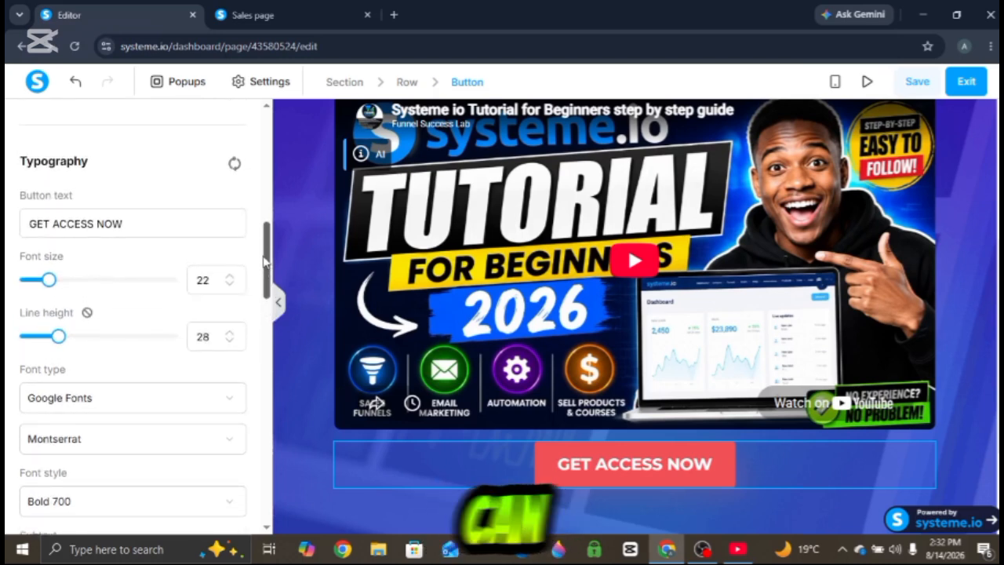
pyautogui.moveTo(51, 283); pyautogui.dragTo(75, 284)
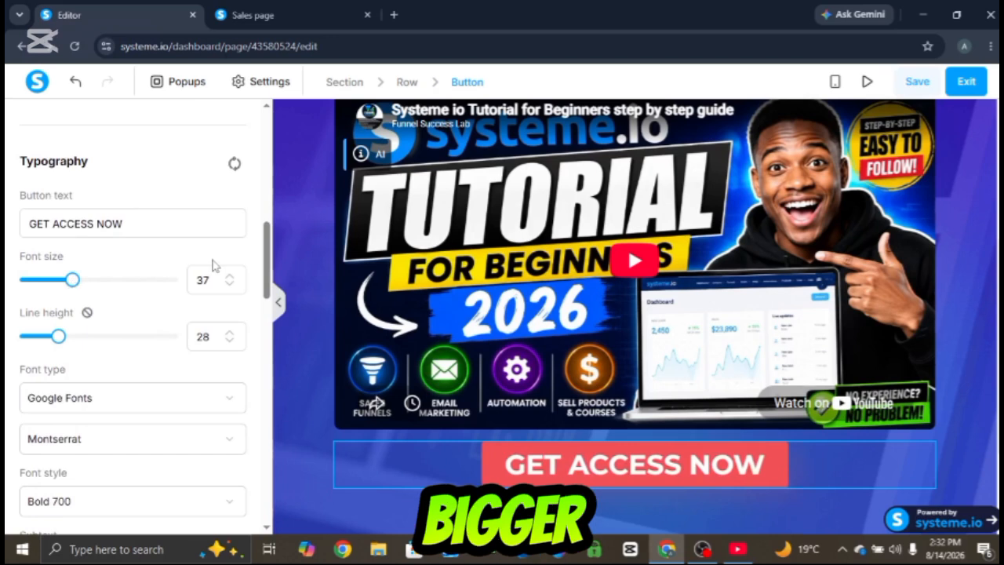
# - Set the button's background color to green #51f155
pyautogui.moveTo(265, 273); pyautogui.dragTo(267, 350)
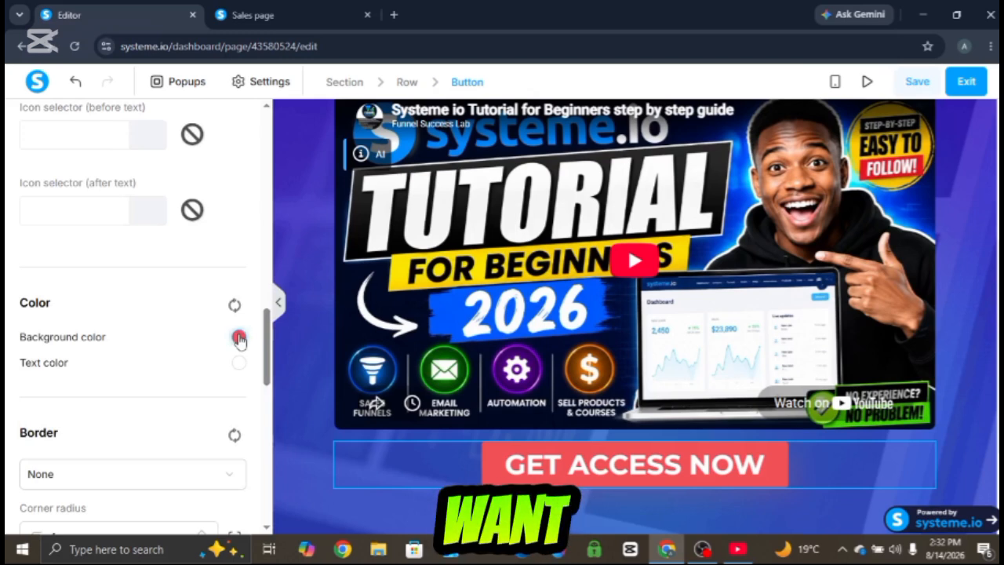
pyautogui.click(239, 337)
pyautogui.click(364, 368)
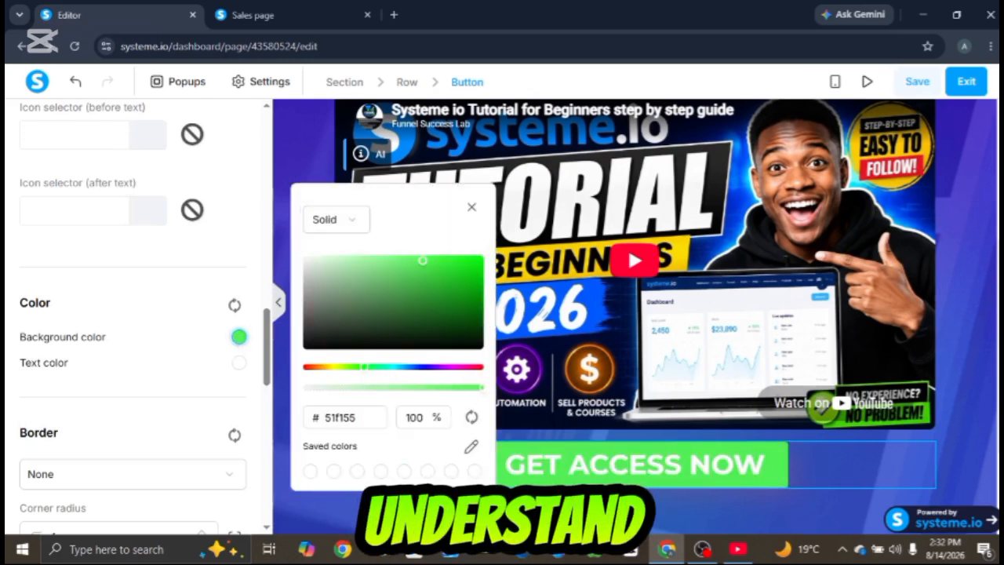
pyautogui.click(414, 502)
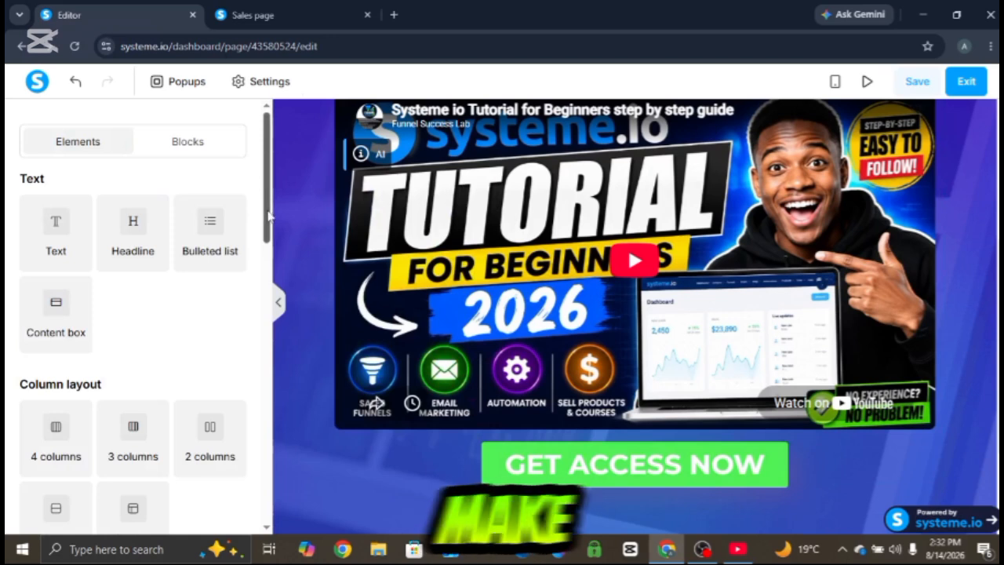
# - Round the button's corners with a corner radius of 26
pyautogui.moveTo(267, 223); pyautogui.dragTo(276, 258)
pyautogui.click(592, 468)
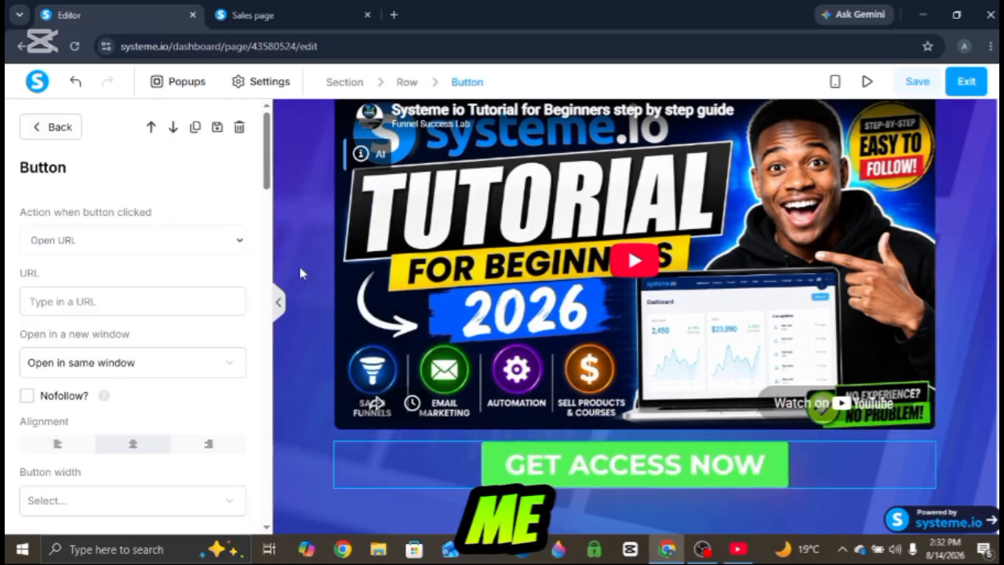
pyautogui.moveTo(266, 178); pyautogui.dragTo(268, 382)
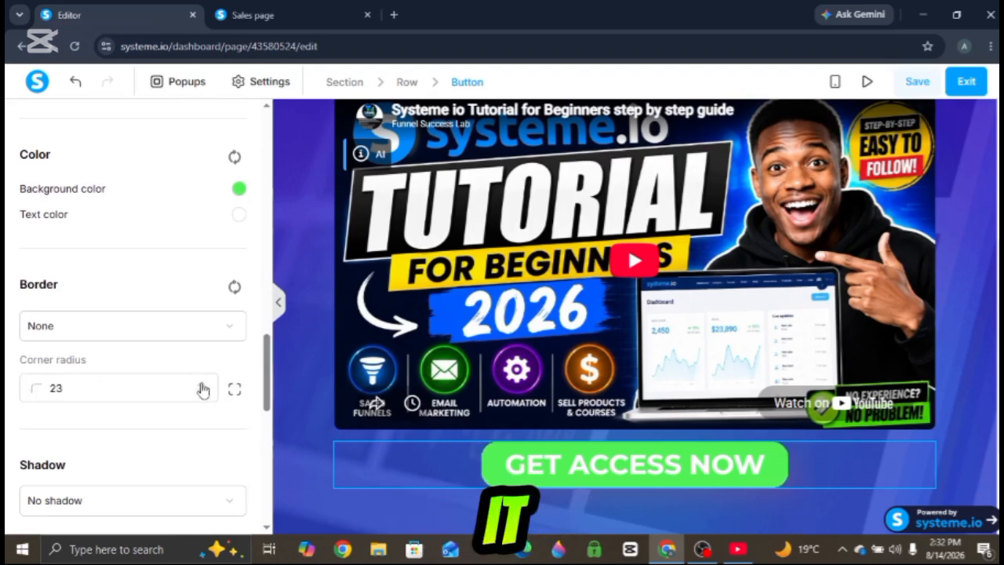
pyautogui.click(320, 218)
# - Save the page
pyautogui.scroll(3, 919, 351)
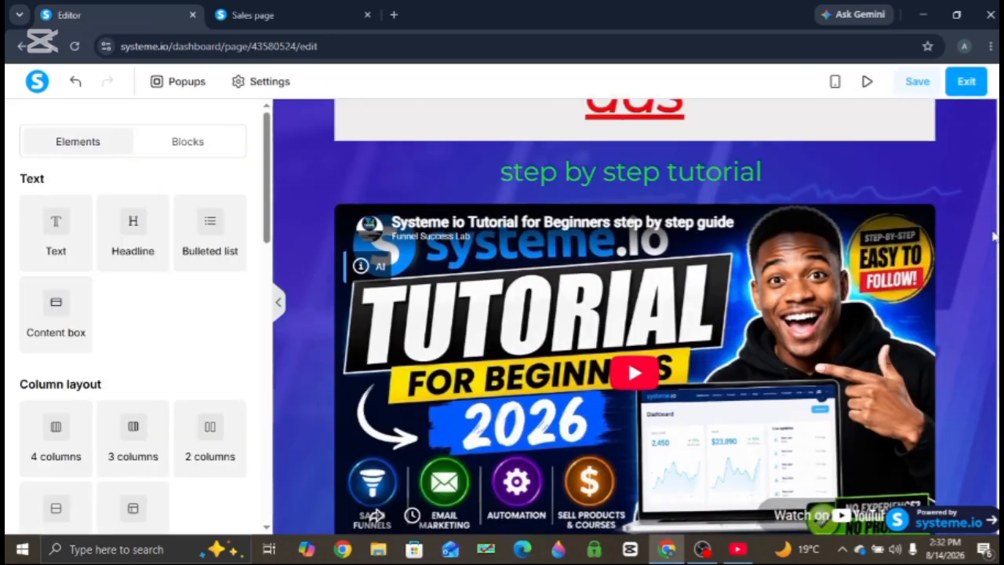
pyautogui.click(917, 82)
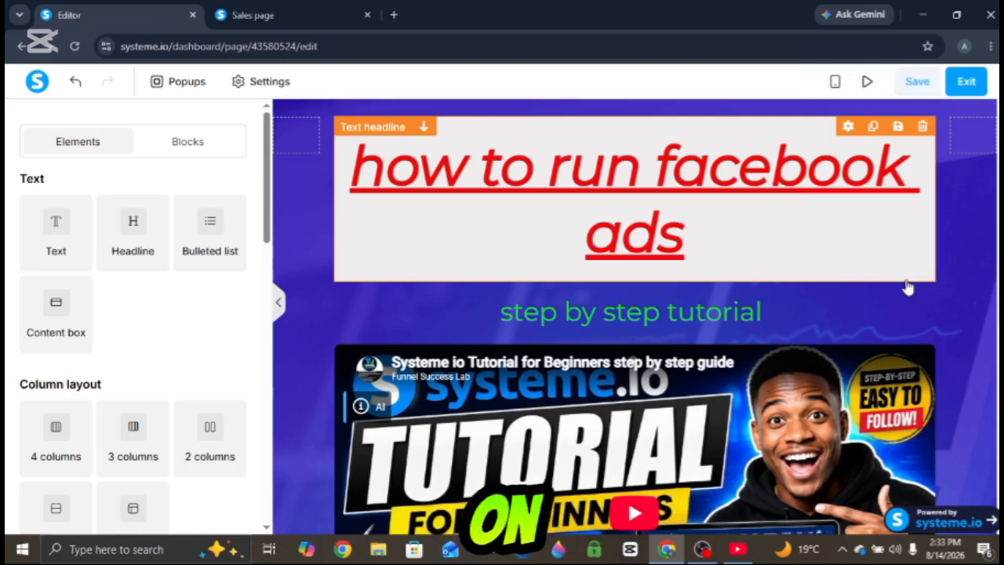
# - Switch the editor to mobile view to preview the page
pyautogui.scroll(-5, 635, 317)
pyautogui.scroll(5, 636, 317)
pyautogui.scroll(-5, 636, 316)
pyautogui.scroll(3, 635, 317)
pyautogui.scroll(-1, 636, 317)
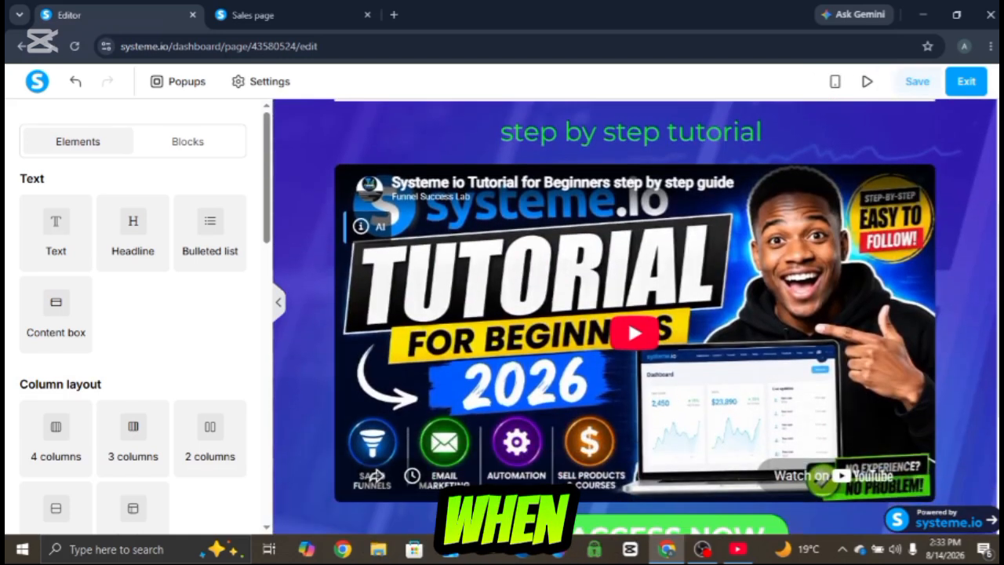
pyautogui.click(836, 83)
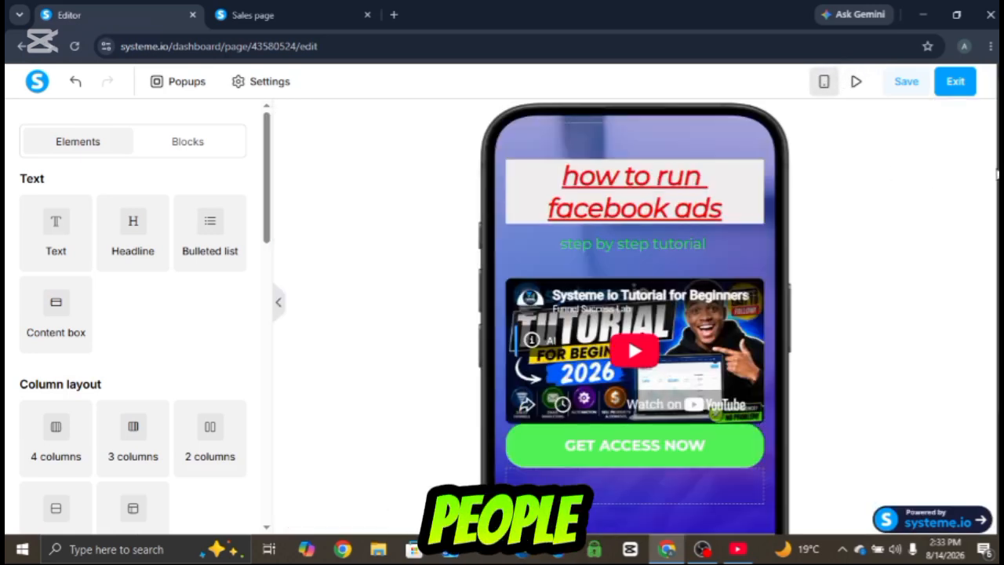
pyautogui.scroll(-2, 634, 314)
pyautogui.scroll(1, 635, 314)
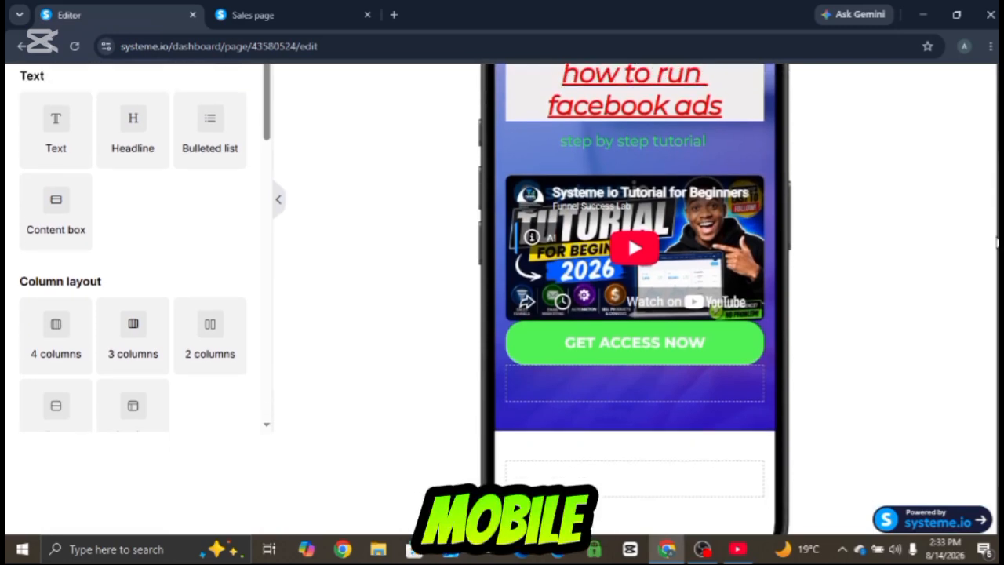
pyautogui.scroll(1, 711, 164)
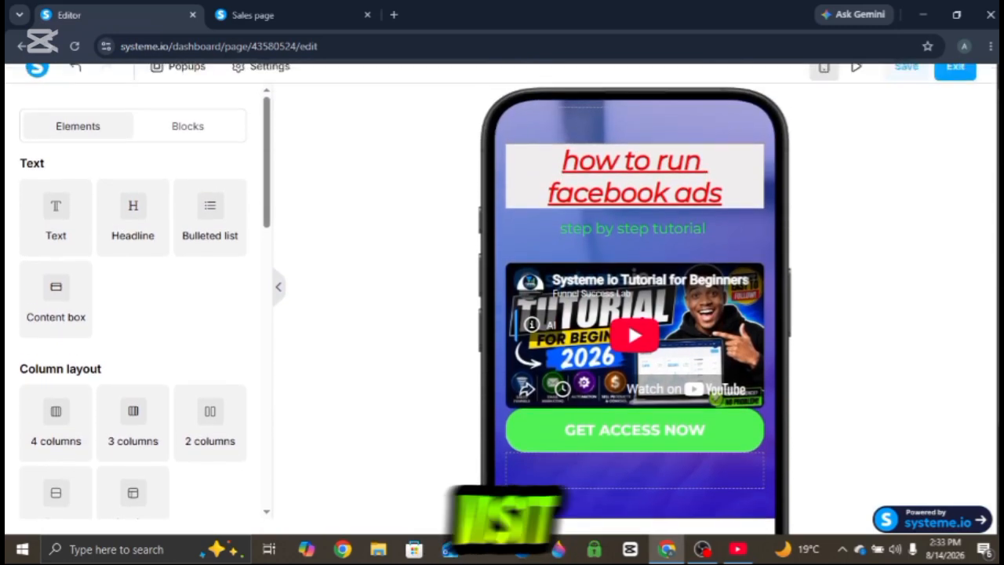
pyautogui.scroll(-1, 711, 164)
pyautogui.tripleClick(712, 162)
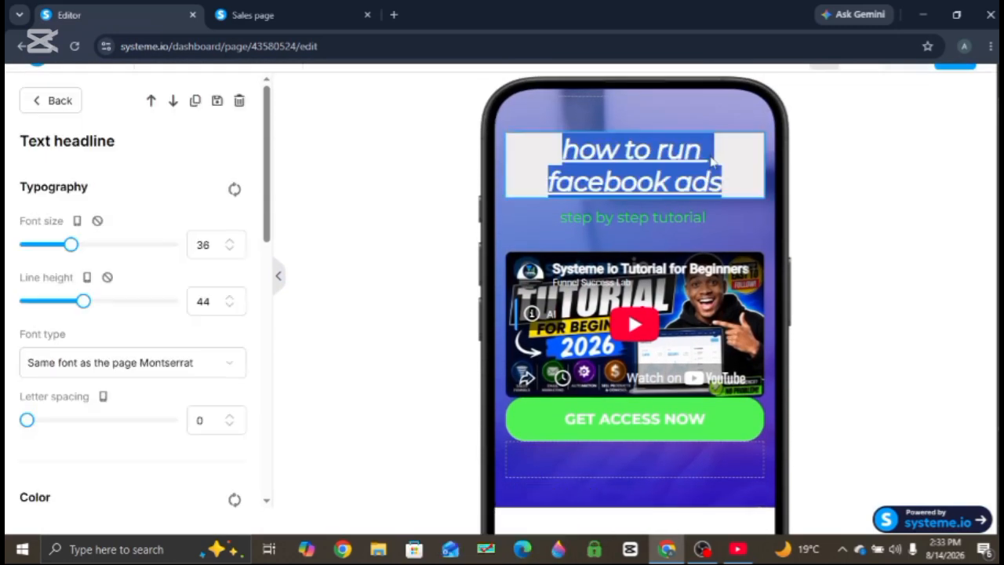
pyautogui.click(742, 109)
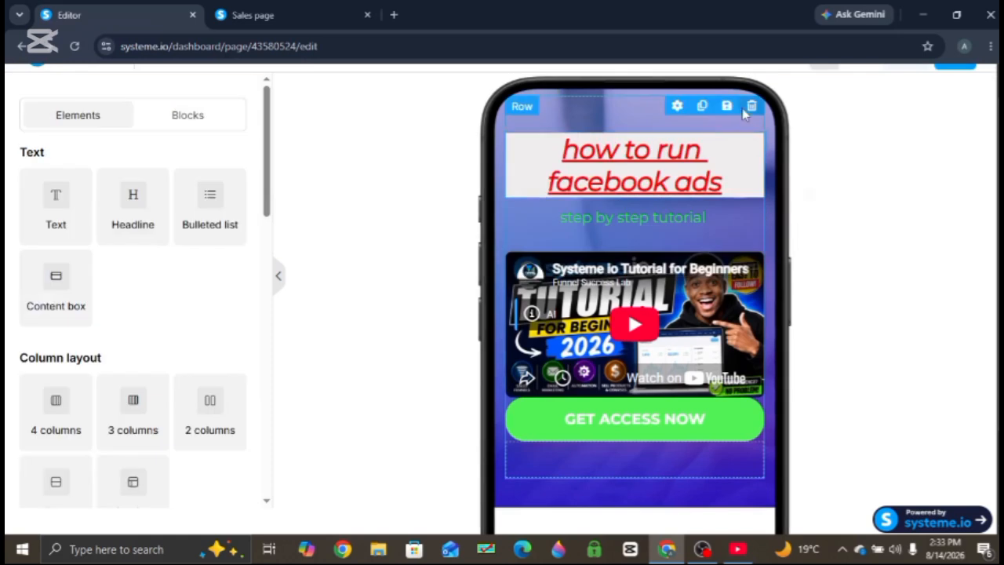
# - Set the call-to-action button's top margin to 13 in mobile view
pyautogui.click(709, 424)
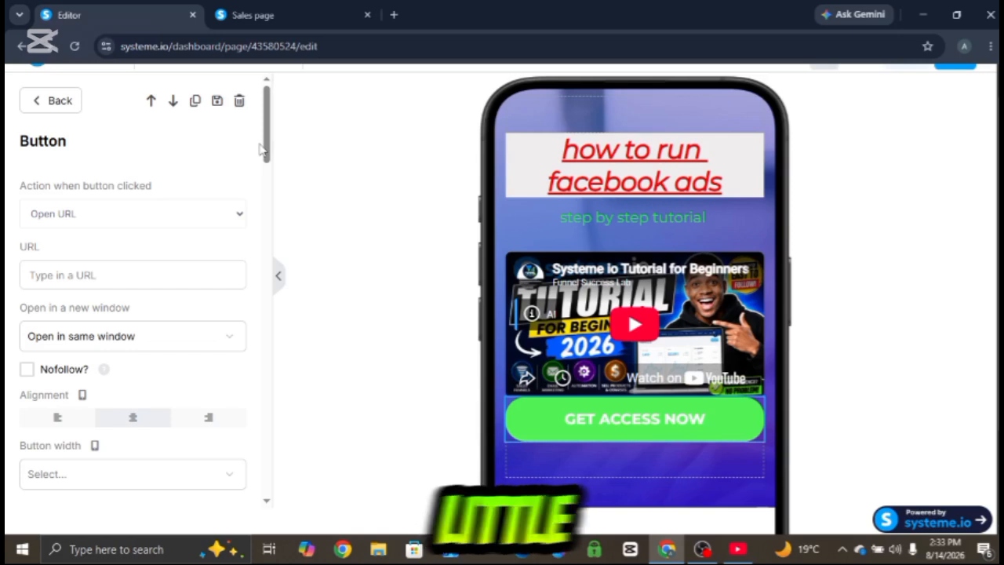
pyautogui.scroll(-10, 267, 149)
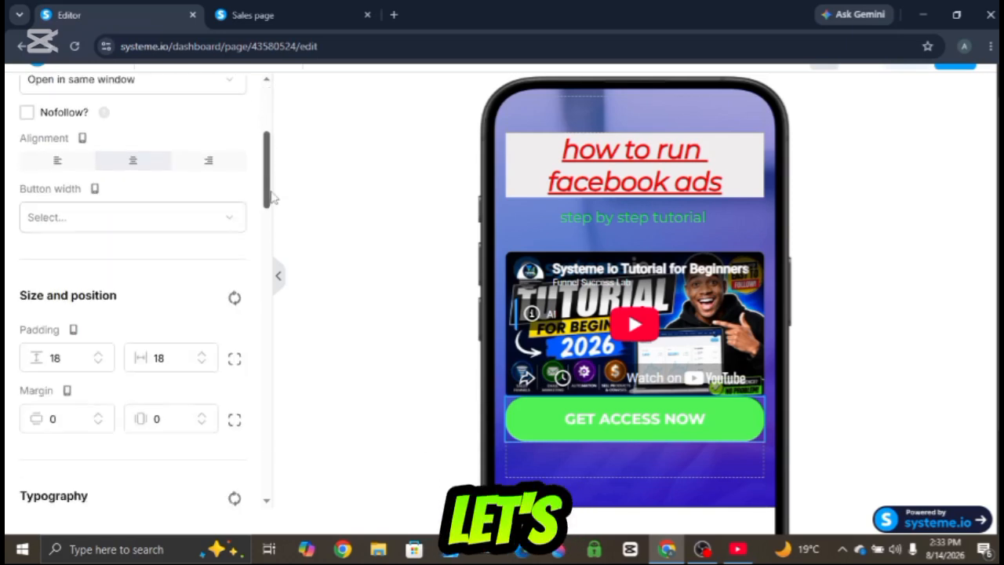
pyautogui.moveTo(267, 249); pyautogui.dragTo(264, 205)
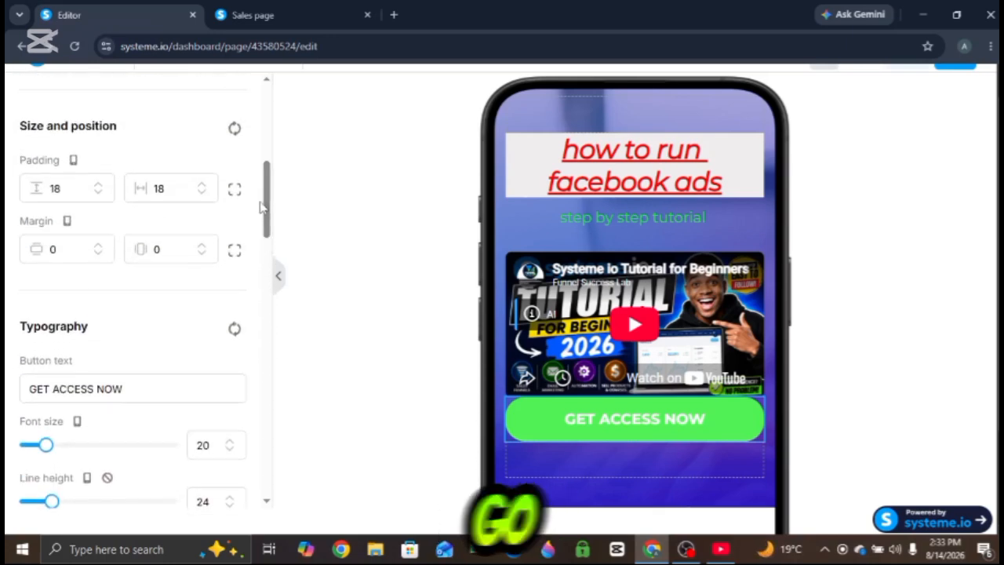
pyautogui.click(98, 246)
pyautogui.click(98, 245)
pyautogui.click(98, 246)
pyautogui.click(98, 245)
pyautogui.doubleClick(98, 245)
pyautogui.doubleClick(98, 245)
pyautogui.click(99, 246)
pyautogui.click(98, 246)
pyautogui.click(98, 246)
pyautogui.click(98, 245)
pyautogui.click(98, 245)
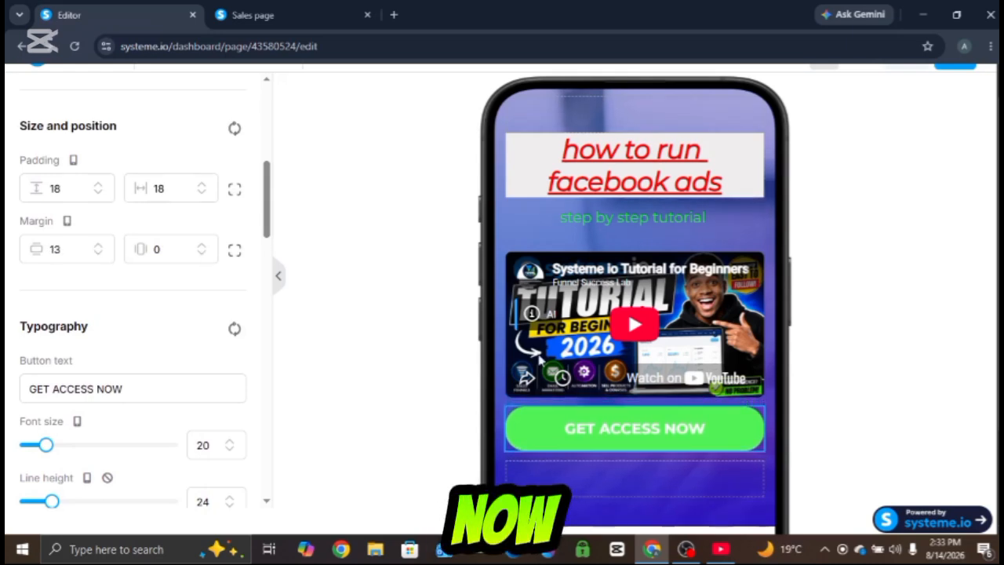
pyautogui.click(652, 469)
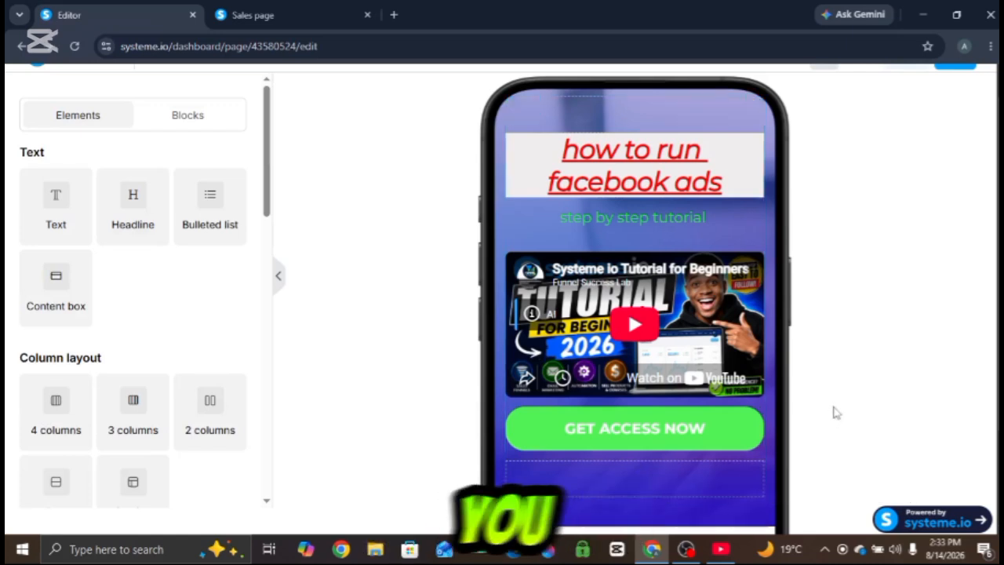
# - Make the 'step by step tutorial' subtitle bold
pyautogui.tripleClick(651, 230)
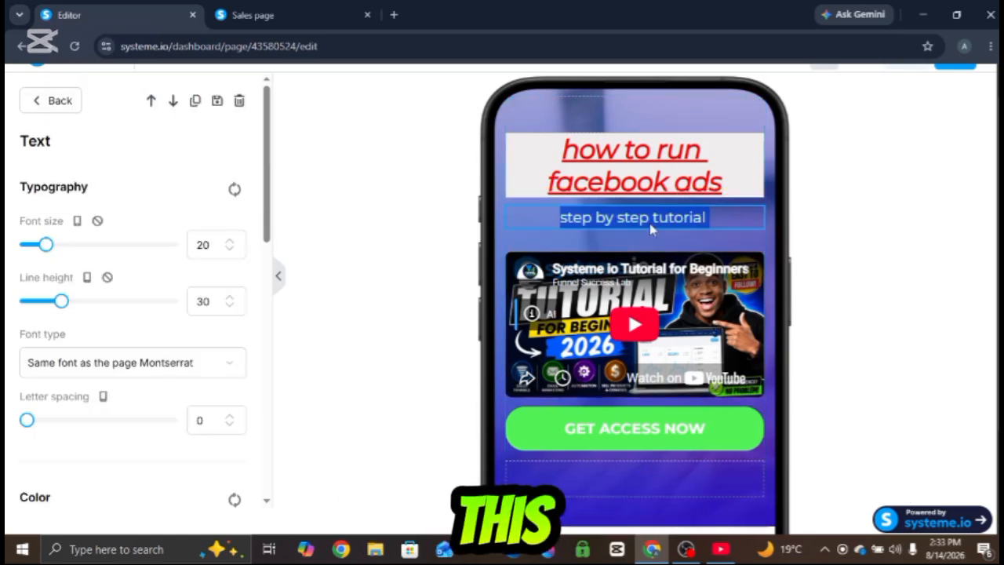
pyautogui.click(742, 248)
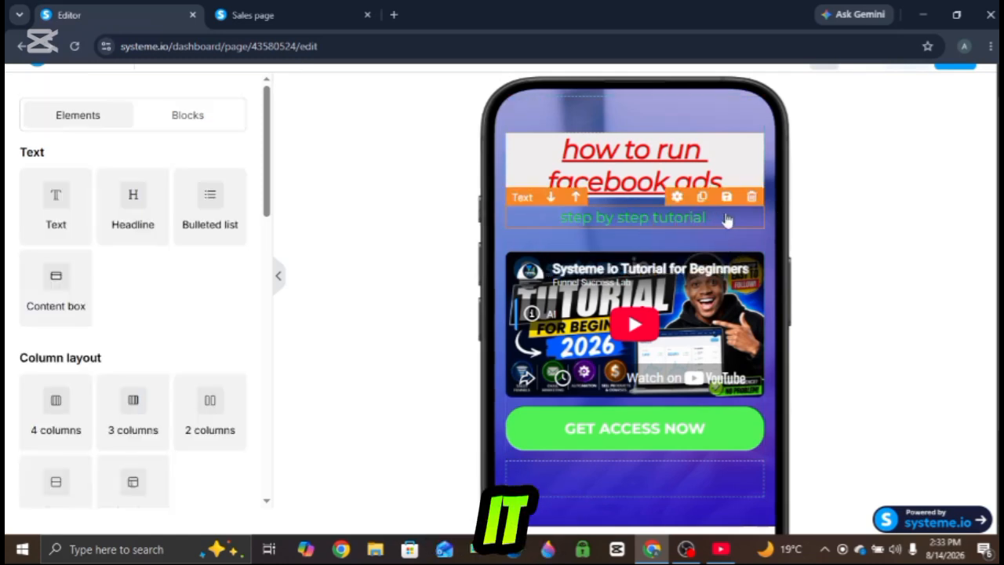
pyautogui.tripleClick(727, 219)
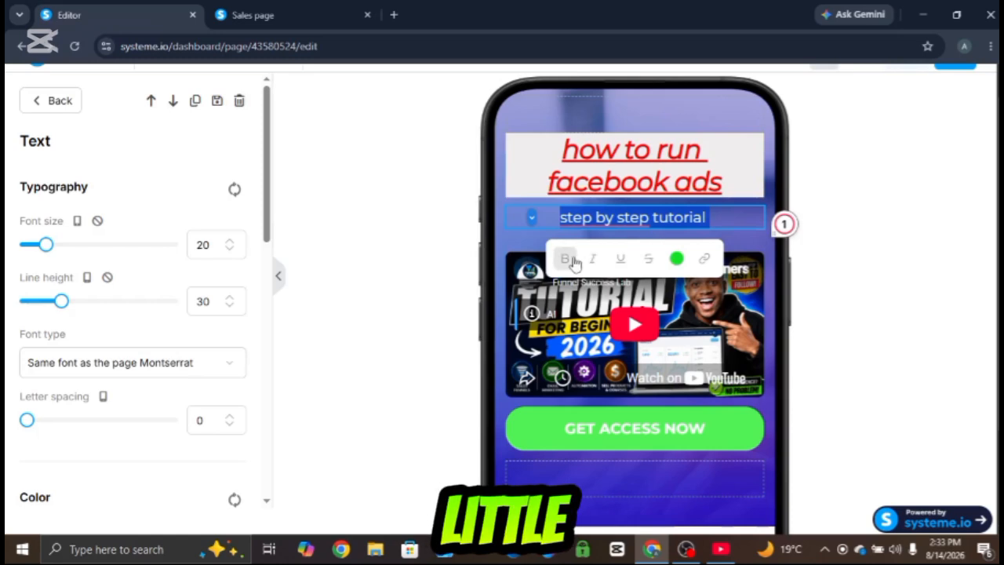
pyautogui.click(567, 260)
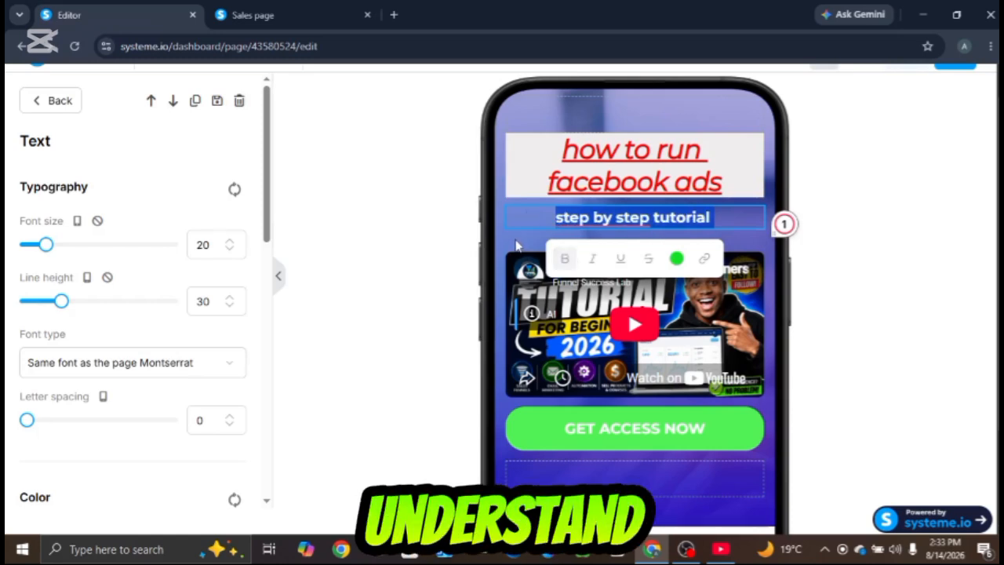
# - Change the subtitle's text color to yellow using the color picker
pyautogui.click(517, 245)
pyautogui.tripleClick(562, 223)
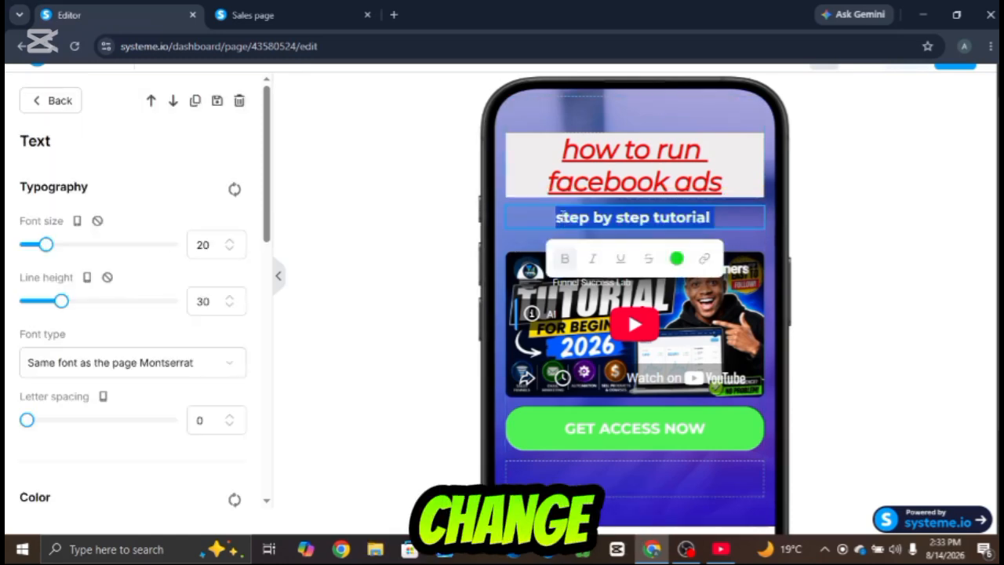
pyautogui.click(676, 260)
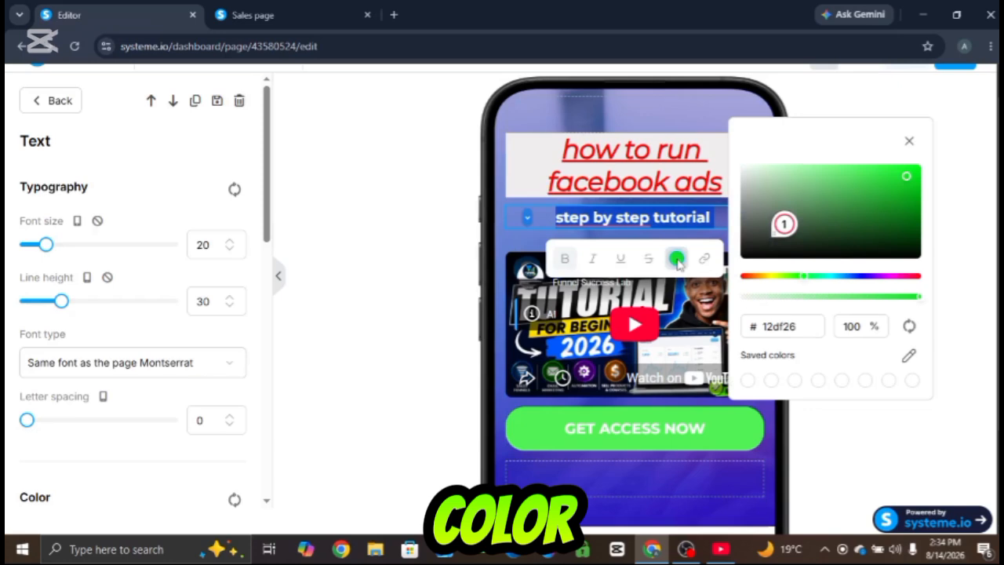
pyautogui.click(771, 276)
pyautogui.click(964, 202)
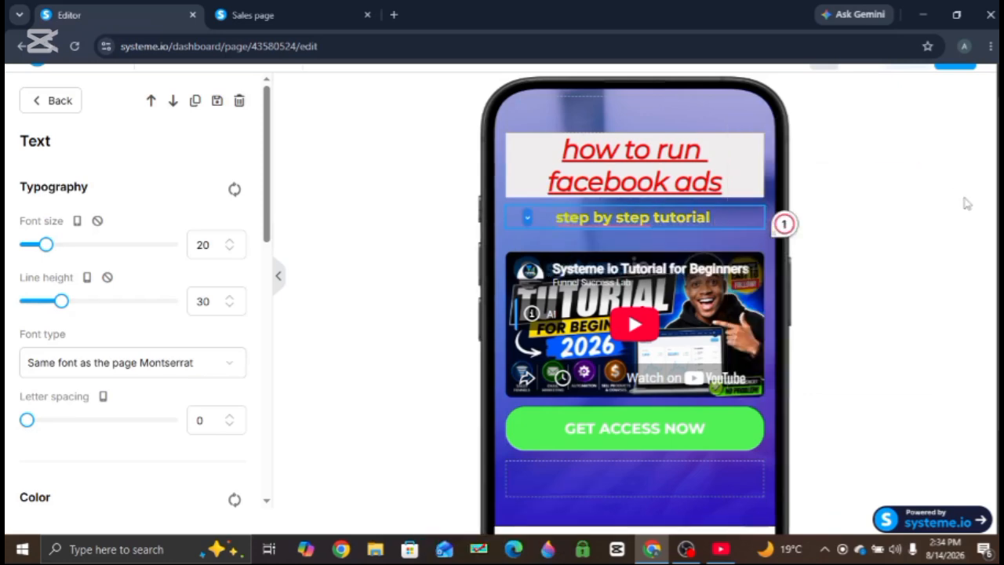
pyautogui.tripleClick(631, 225)
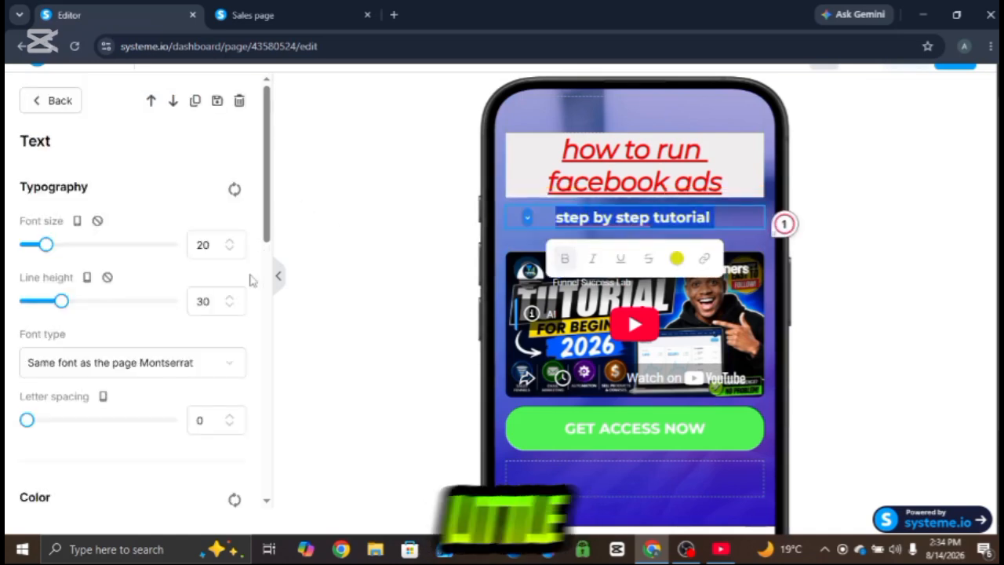
pyautogui.moveTo(267, 225); pyautogui.dragTo(280, 327)
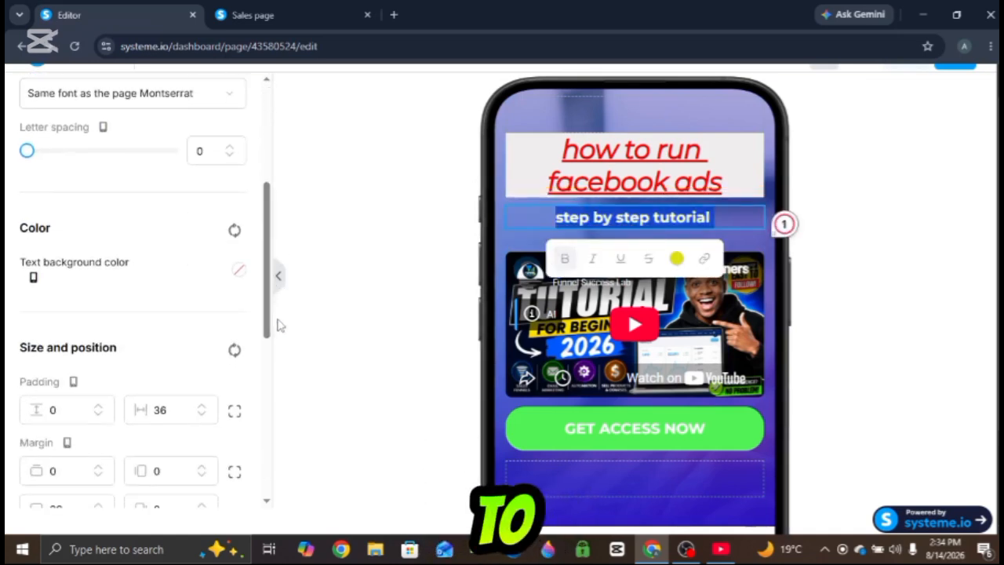
pyautogui.click(280, 339)
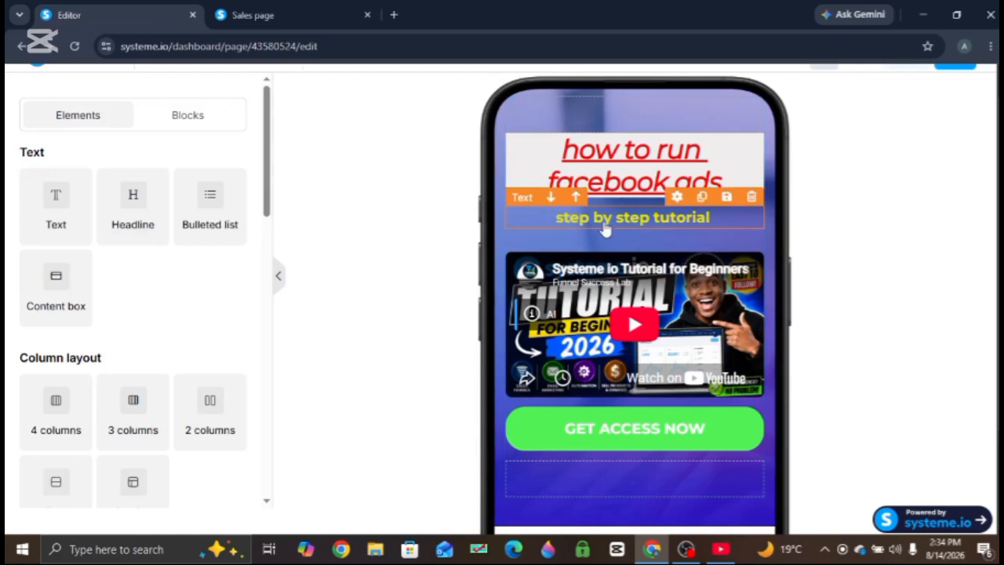
# - Set the subtitle's top margin to 11 in mobile view
pyautogui.tripleClick(632, 219)
pyautogui.moveTo(274, 234); pyautogui.dragTo(276, 362)
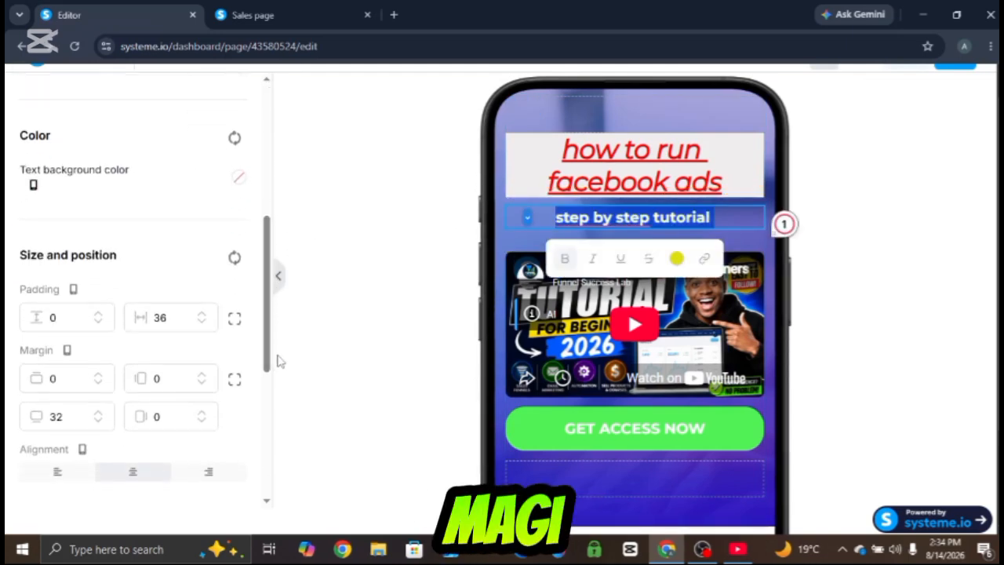
pyautogui.click(97, 376)
pyautogui.click(98, 375)
pyautogui.click(97, 376)
pyautogui.click(97, 376)
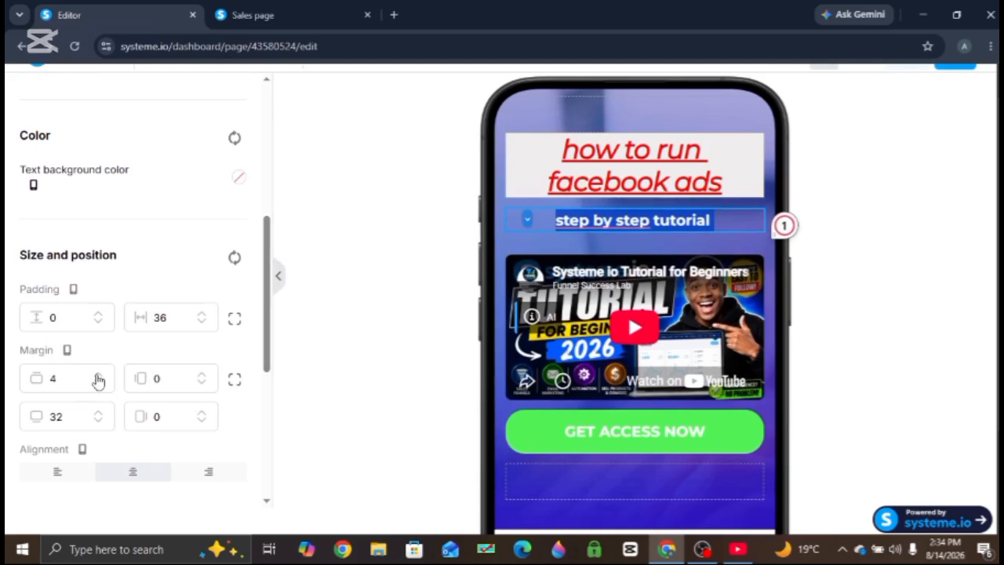
pyautogui.click(97, 375)
pyautogui.click(97, 375)
pyautogui.click(97, 376)
pyautogui.click(97, 376)
pyautogui.click(97, 375)
pyautogui.click(97, 376)
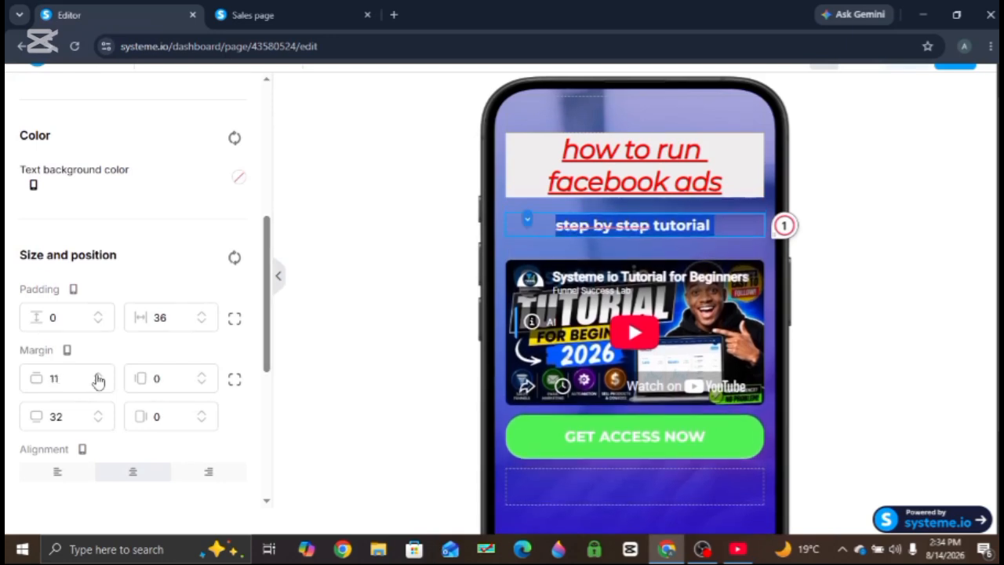
pyautogui.click(845, 345)
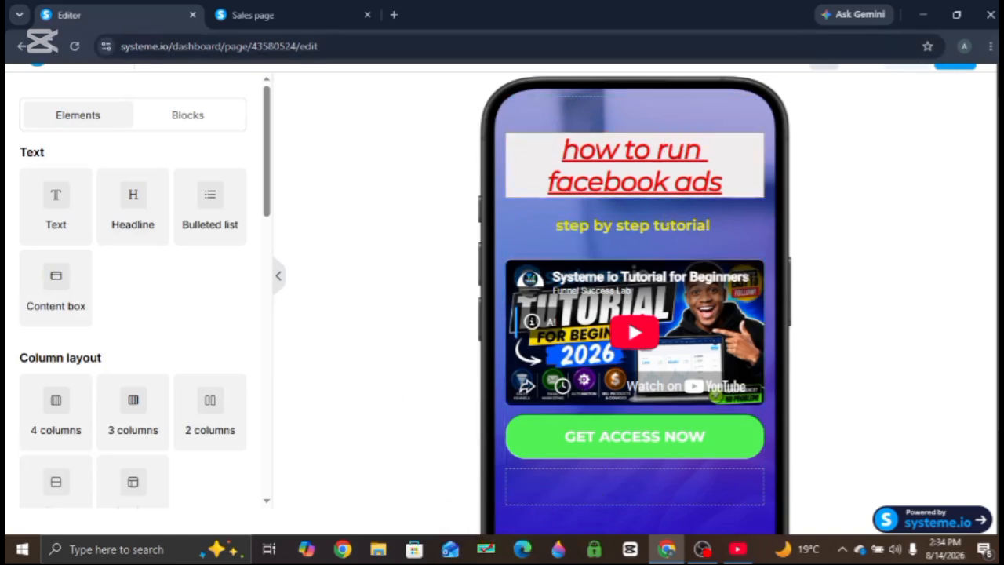
# - Save the page
pyautogui.scroll(1, 997, 117)
pyautogui.click(908, 85)
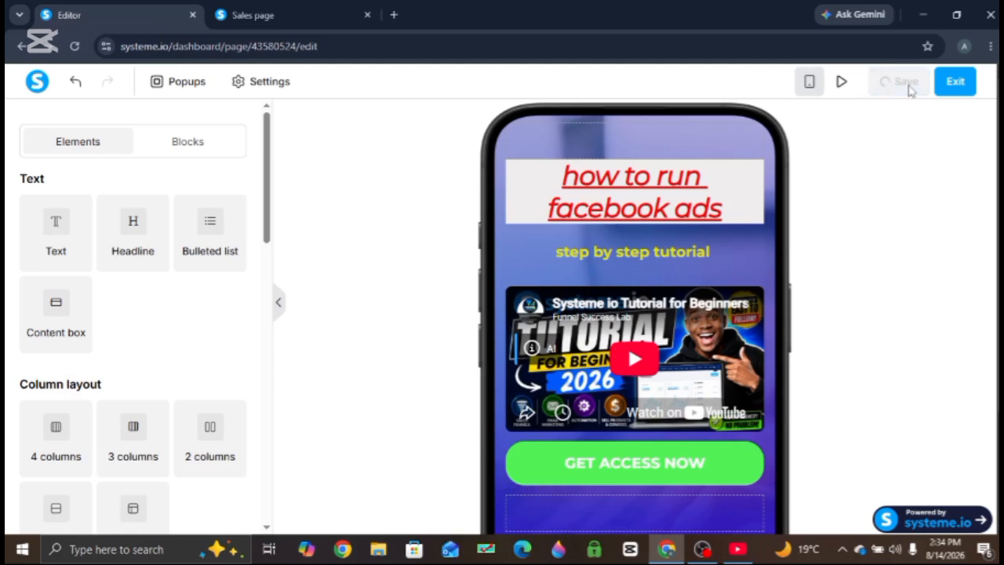
# - Switch the editor to desktop view to review the page layout
pyautogui.click(824, 81)
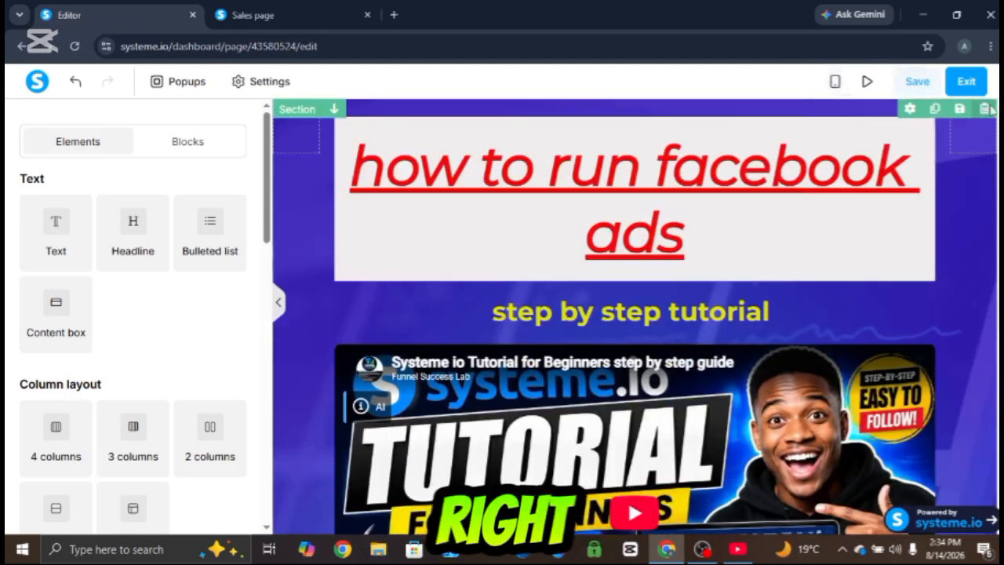
pyautogui.scroll(-4, 376, 375)
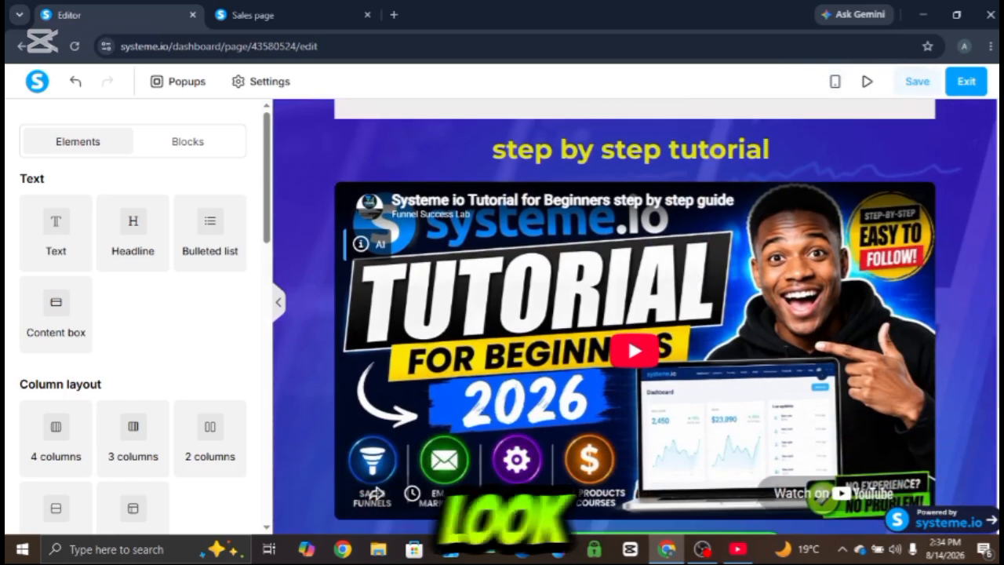
pyautogui.scroll(5, 377, 375)
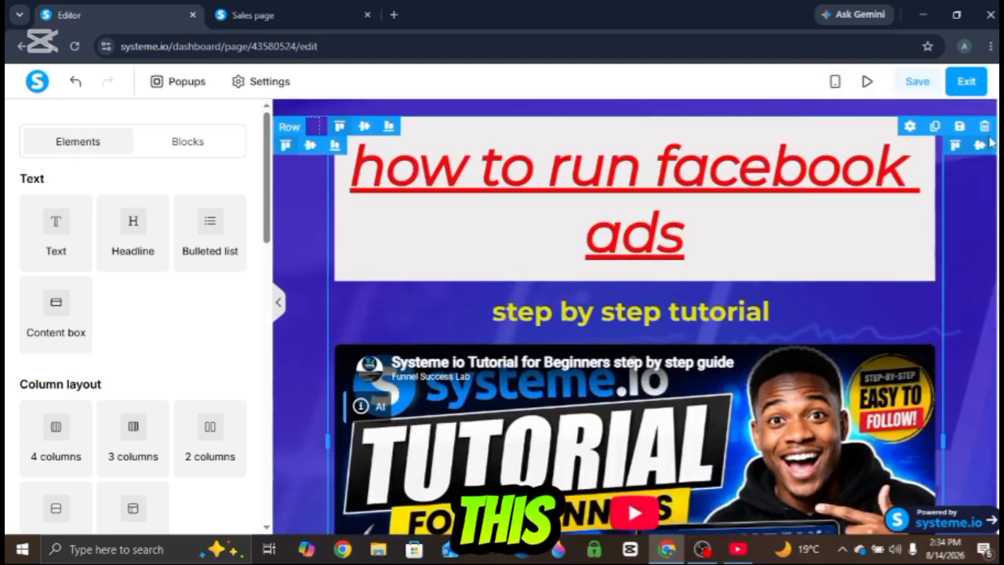
# - Return to mobile view and save the page again
pyautogui.click(834, 85)
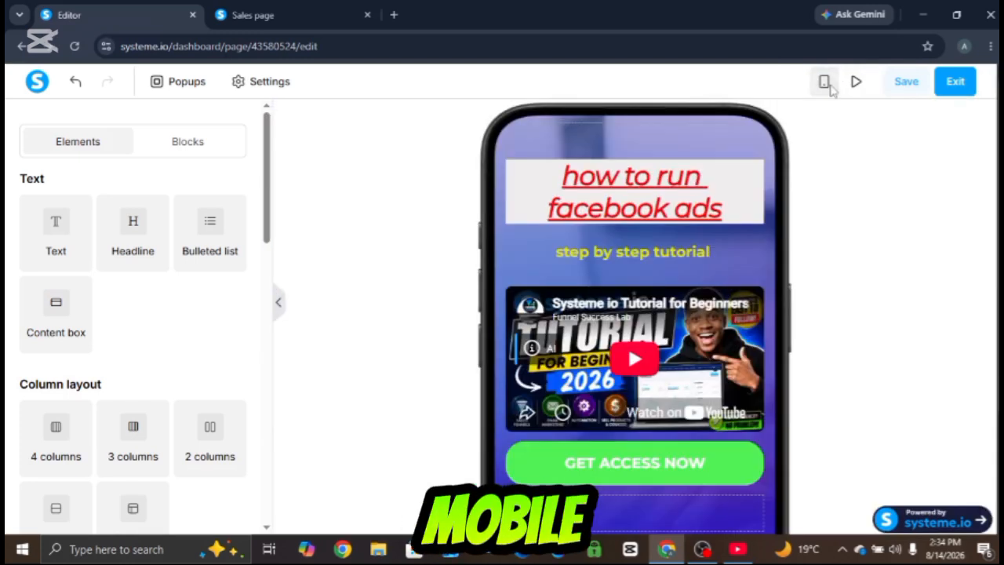
pyautogui.click(902, 83)
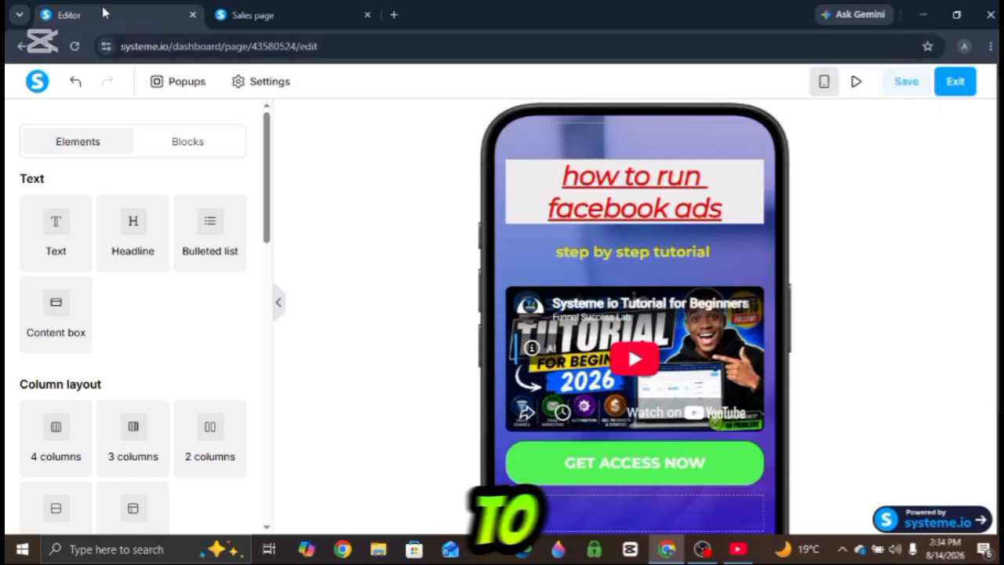
# - Open the old sales page preview tab and close it
pyautogui.click(280, 10)
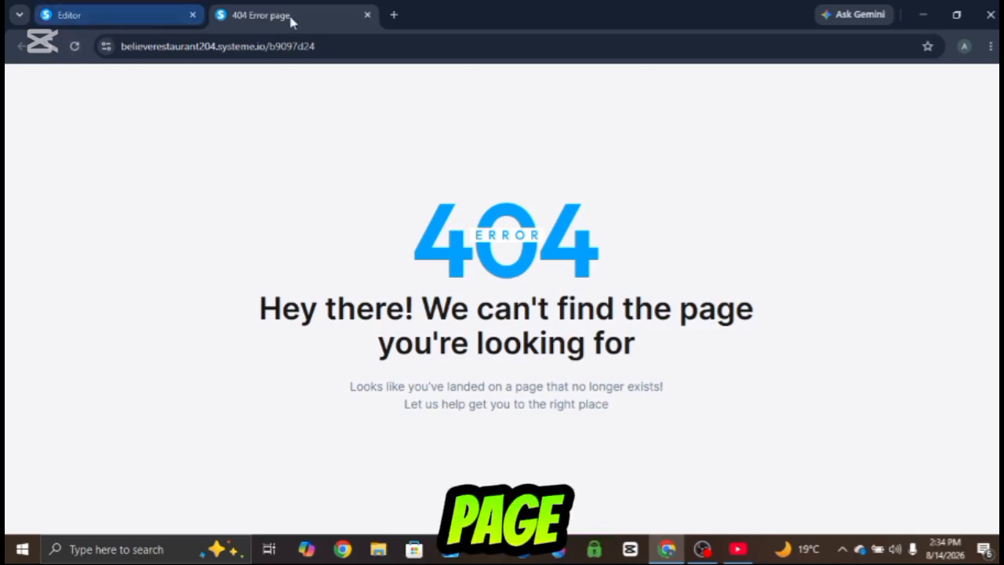
pyautogui.click(368, 16)
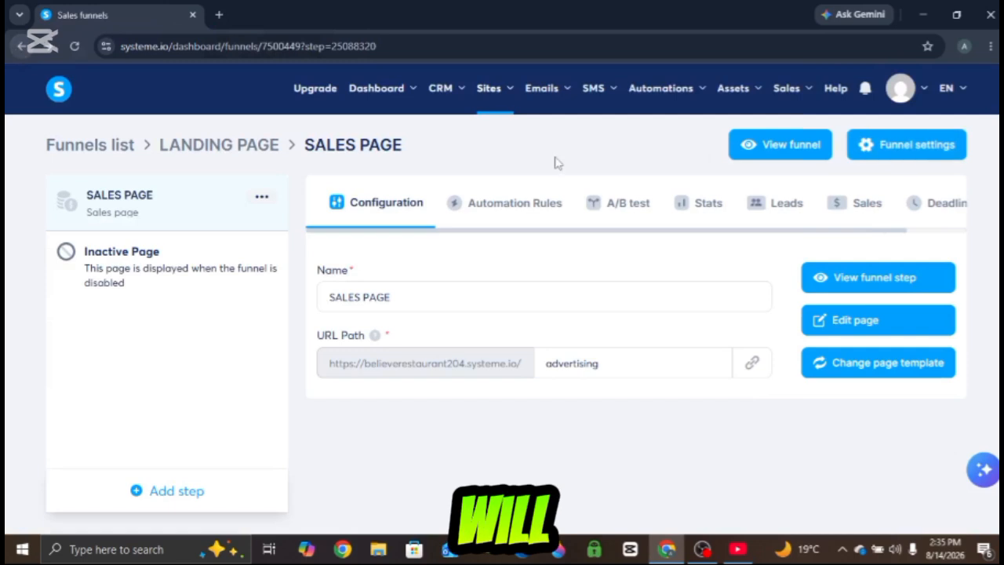
# - Copy the sales page's URL from the funnel step and open it in a new browser tab
pyautogui.click(751, 363)
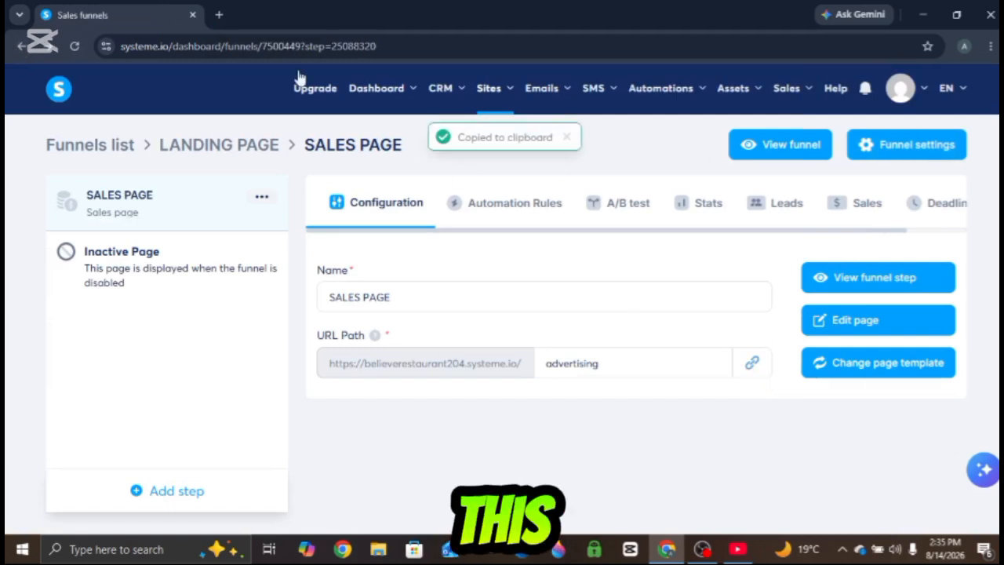
pyautogui.click(219, 15)
pyautogui.hotkey('ctrl', 'v')
pyautogui.press('Return')
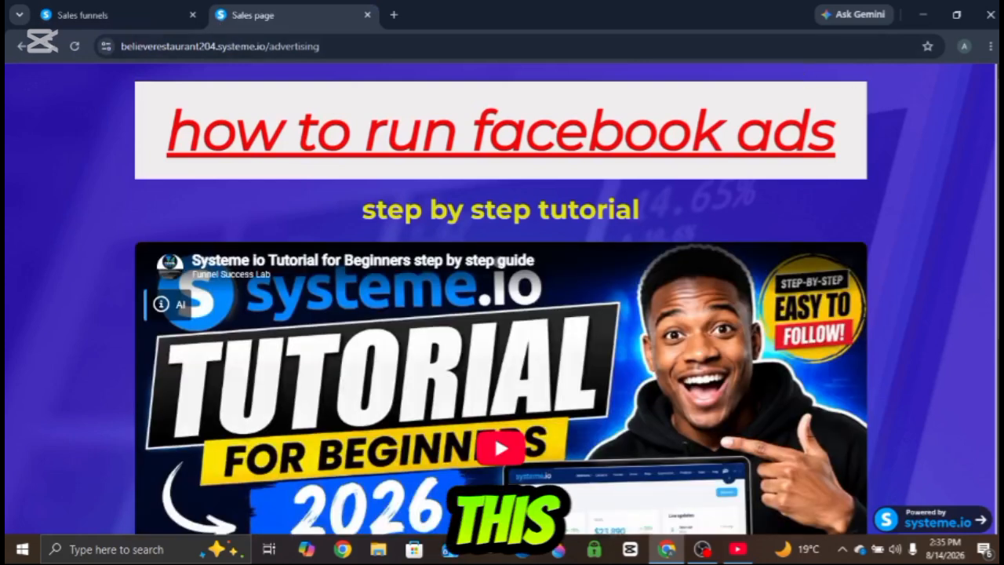
# - Scroll through the published sales page to review headline, video and button
pyautogui.scroll(-1, 502, 299)
pyautogui.scroll(-2, 175, 353)
pyautogui.scroll(3, 176, 353)
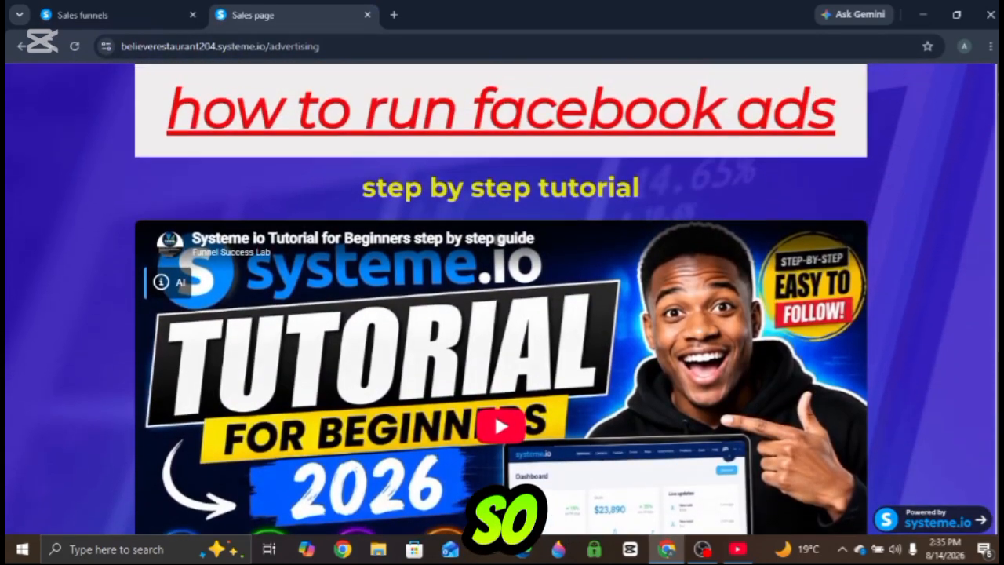
pyautogui.scroll(-3, 176, 353)
pyautogui.scroll(3, 176, 353)
pyautogui.scroll(-3, 176, 353)
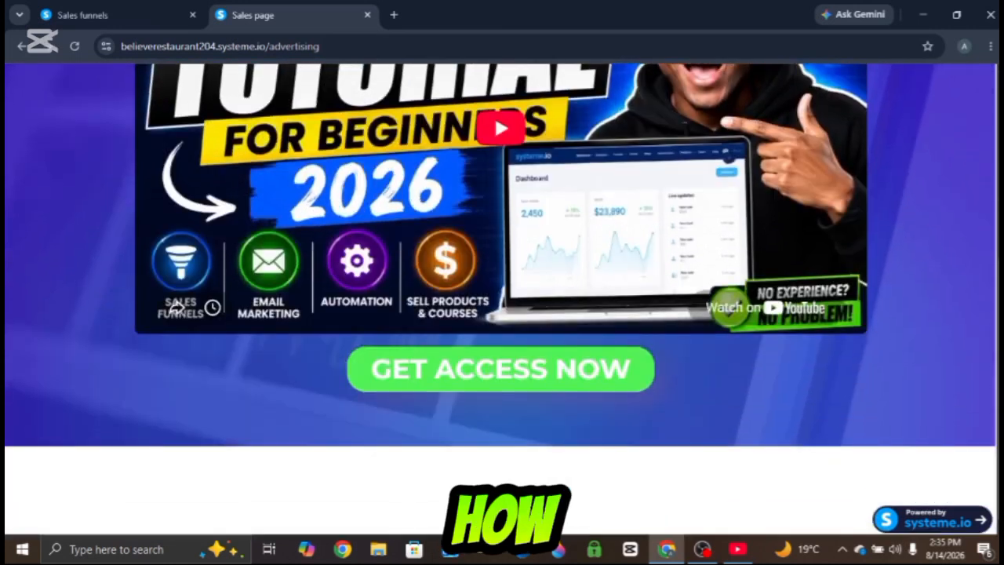
# - Examine the published page again, comparing the headline and subtitle above the video with the GET ACCESS NOW button below it
pyautogui.scroll(3, 176, 353)
pyautogui.scroll(-2, 176, 480)
pyautogui.scroll(3, 176, 480)
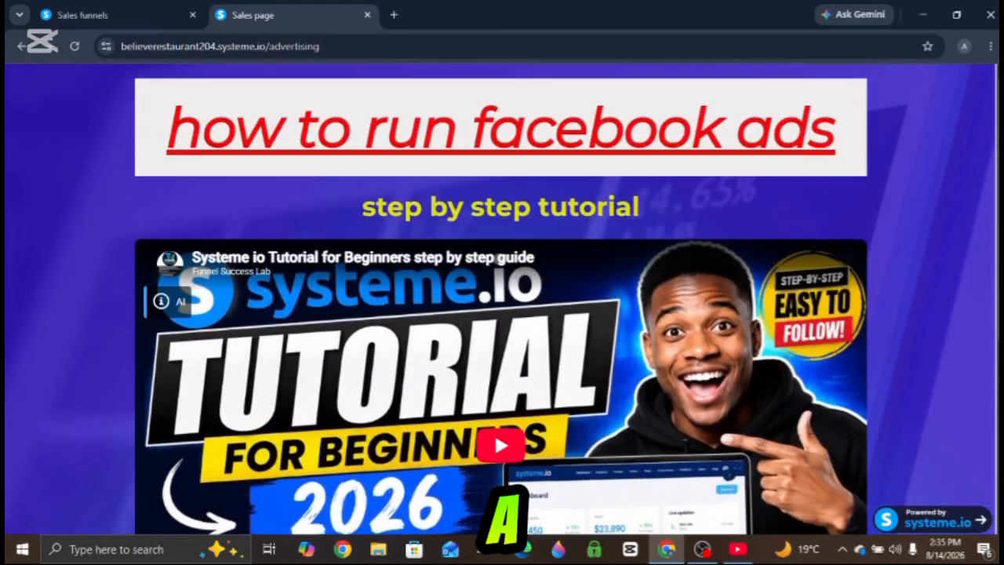
pyautogui.scroll(-2, 175, 480)
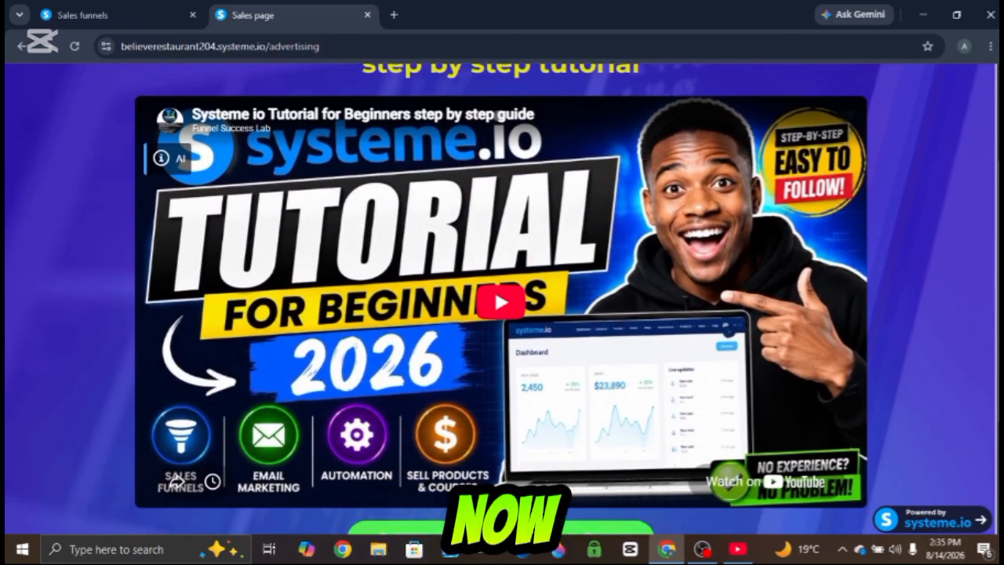
pyautogui.scroll(2, 175, 480)
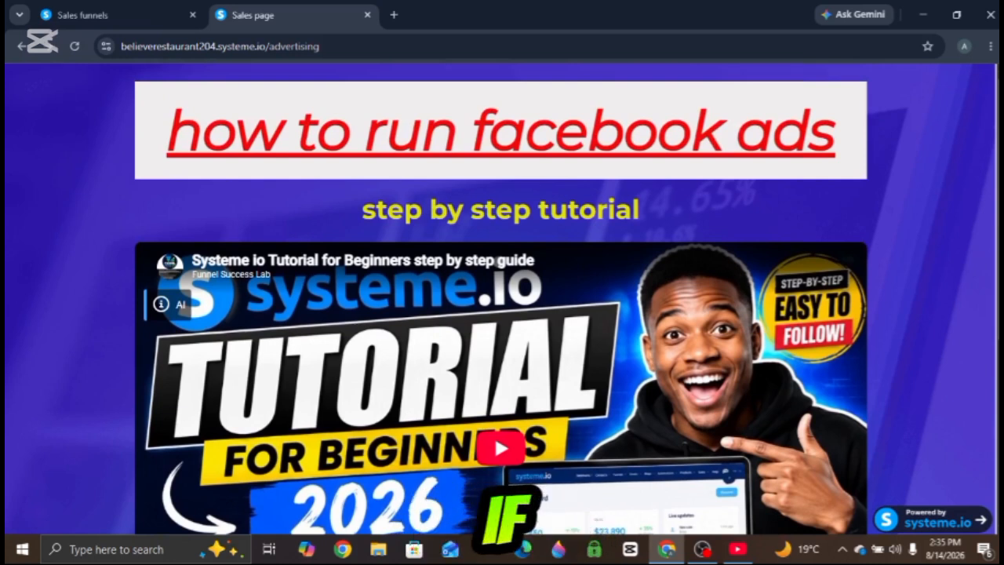
pyautogui.scroll(-3, 502, 298)
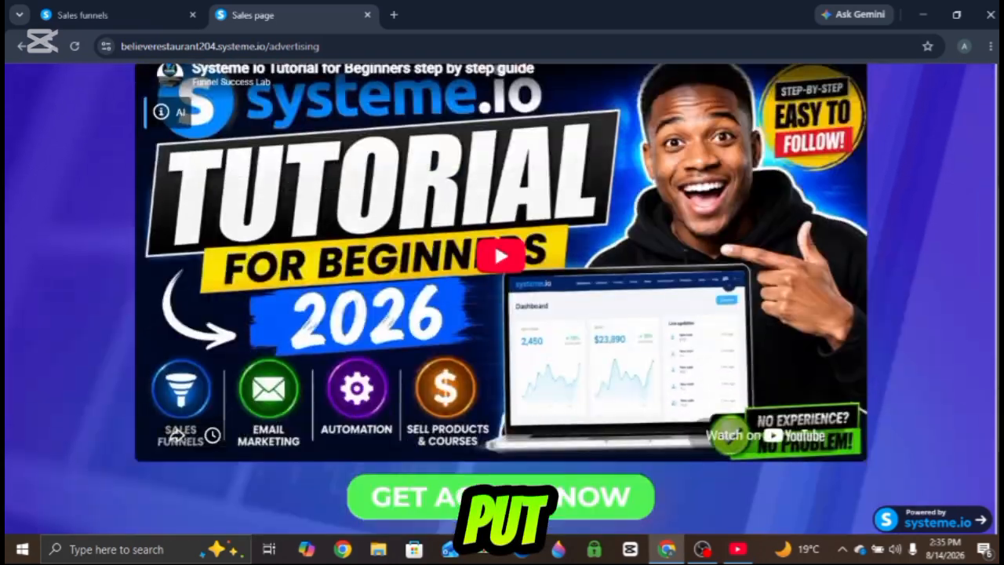
pyautogui.scroll(2, 502, 298)
pyautogui.scroll(1, 494, 353)
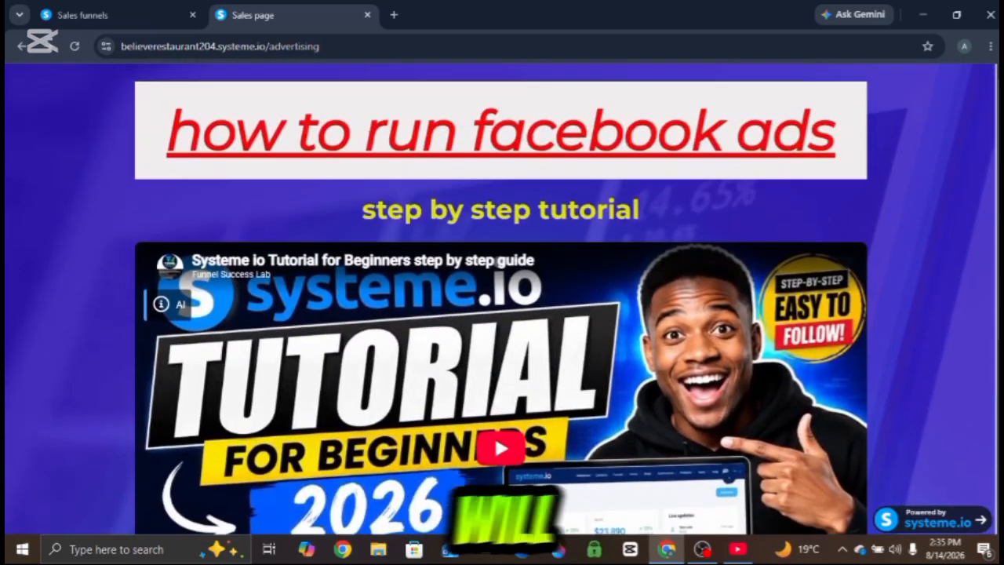
pyautogui.scroll(-3, 494, 353)
pyautogui.scroll(3, 494, 206)
pyautogui.scroll(-3, 502, 314)
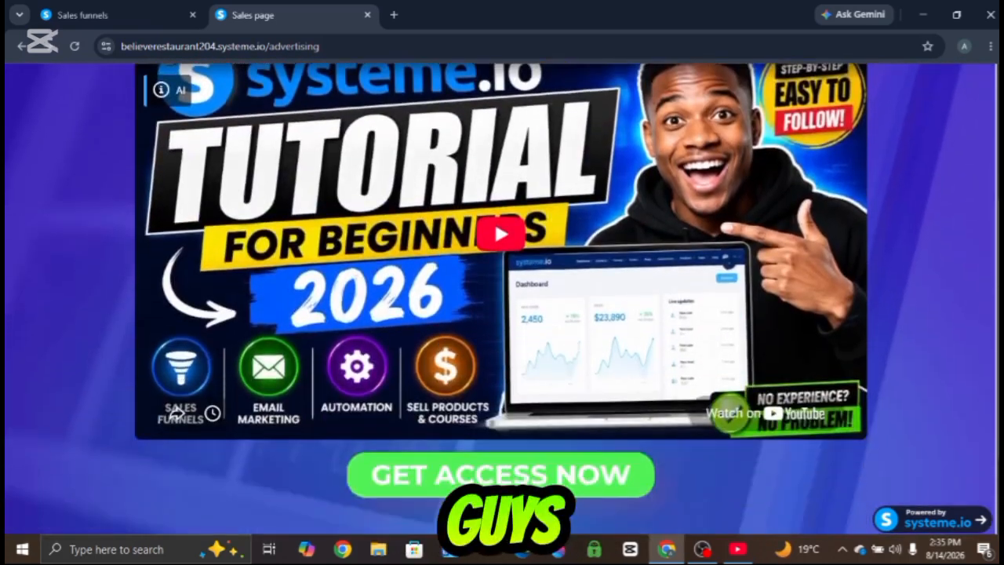